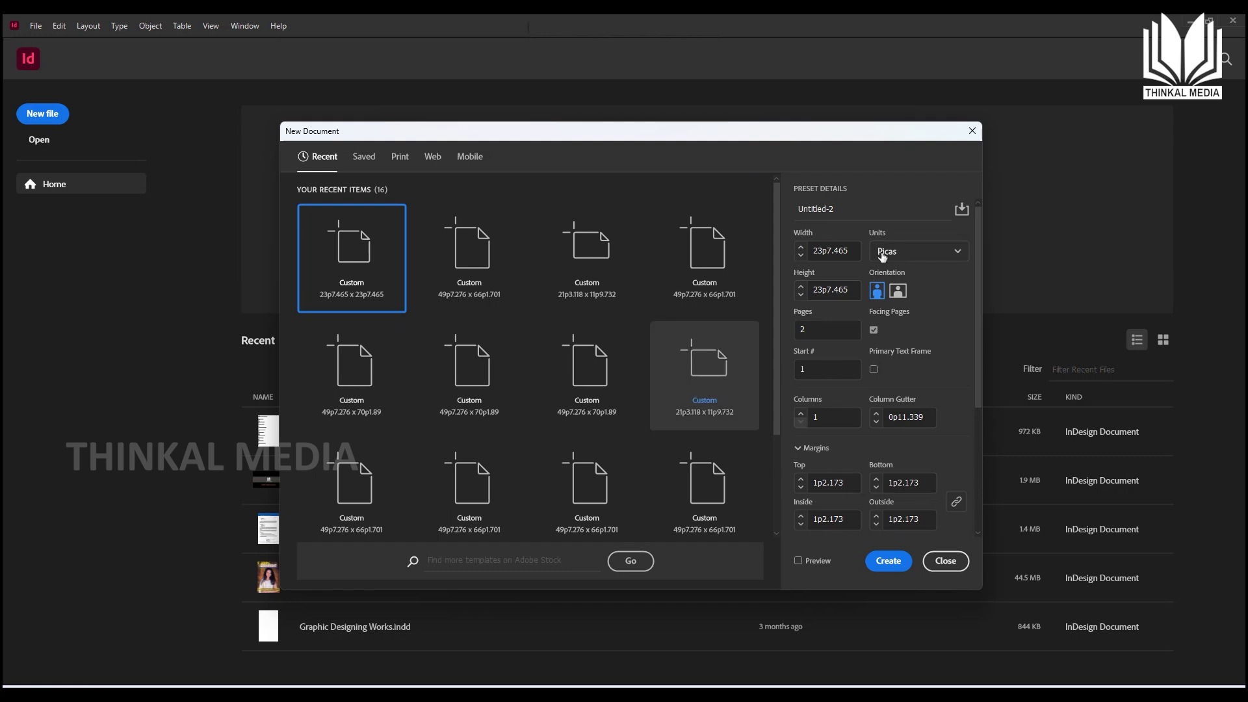
Step: Set the new document's units to millimetres and its page size to 210 mm wide by 280 mm high
click(954, 252)
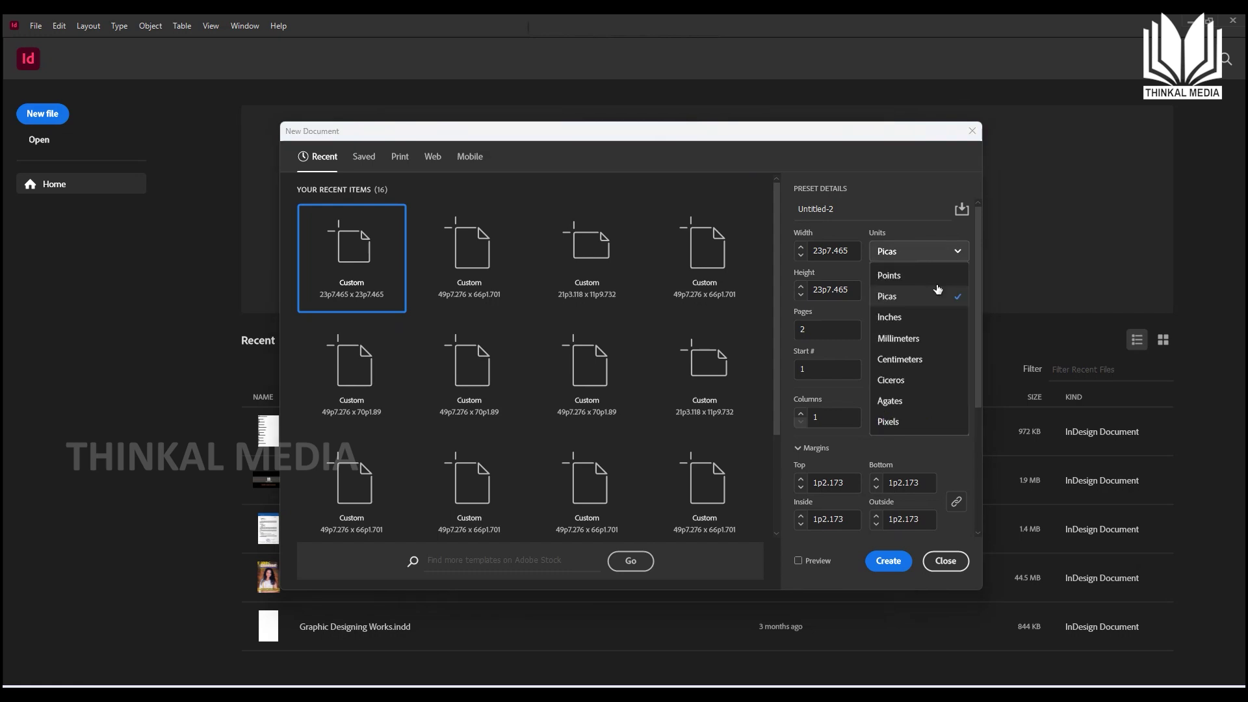
click(899, 341)
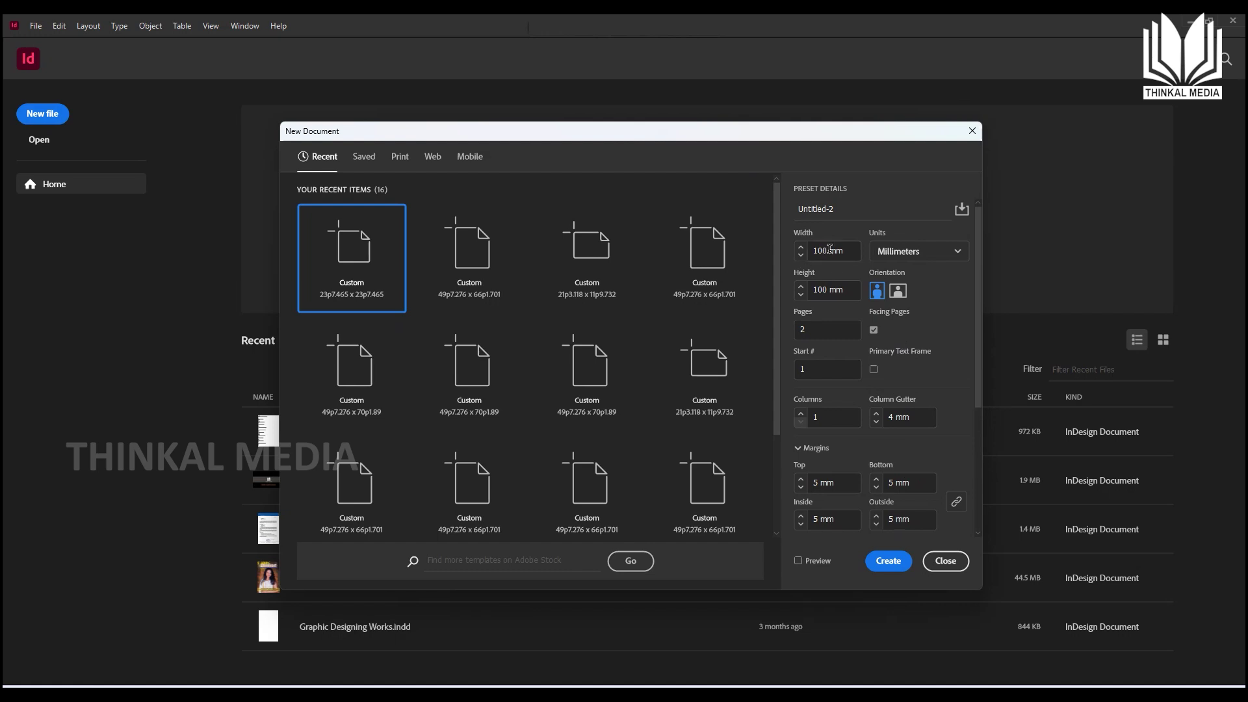
click(806, 252)
drag(817, 251, 828, 251)
key(Right)
key(ctrl+a)
text(210)
key(Tab)
key(BackSpace)
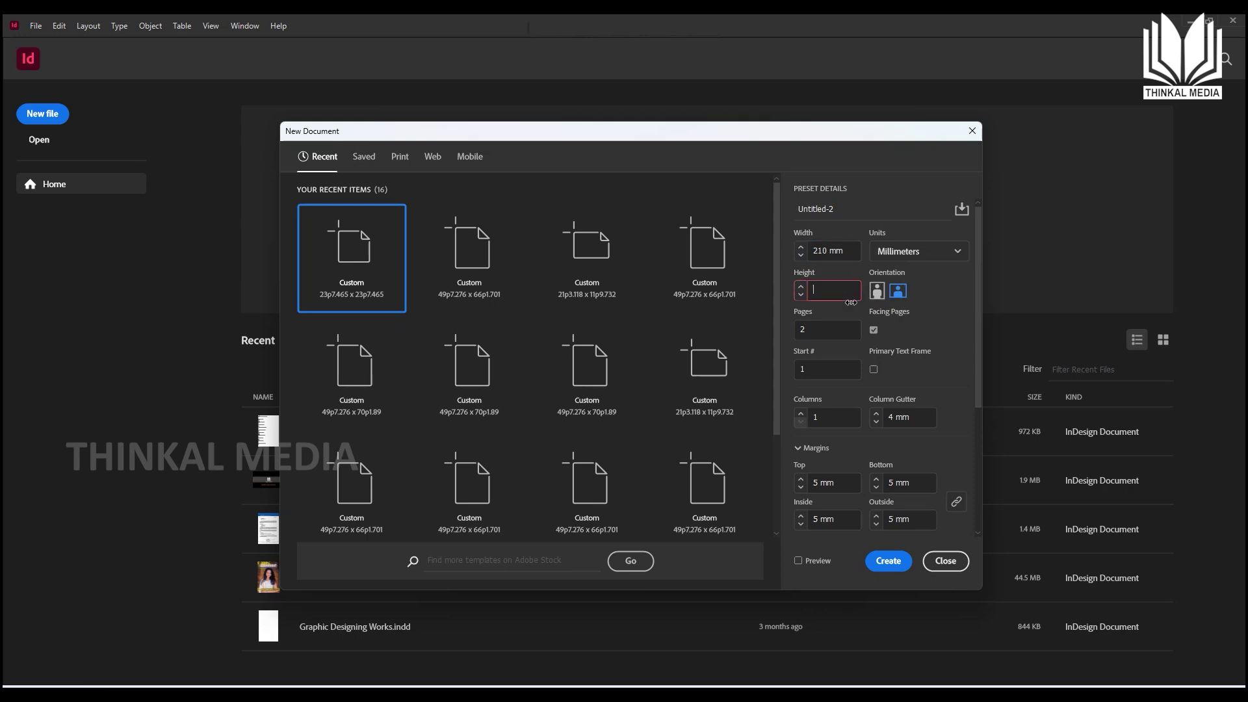
text(280)
click(855, 311)
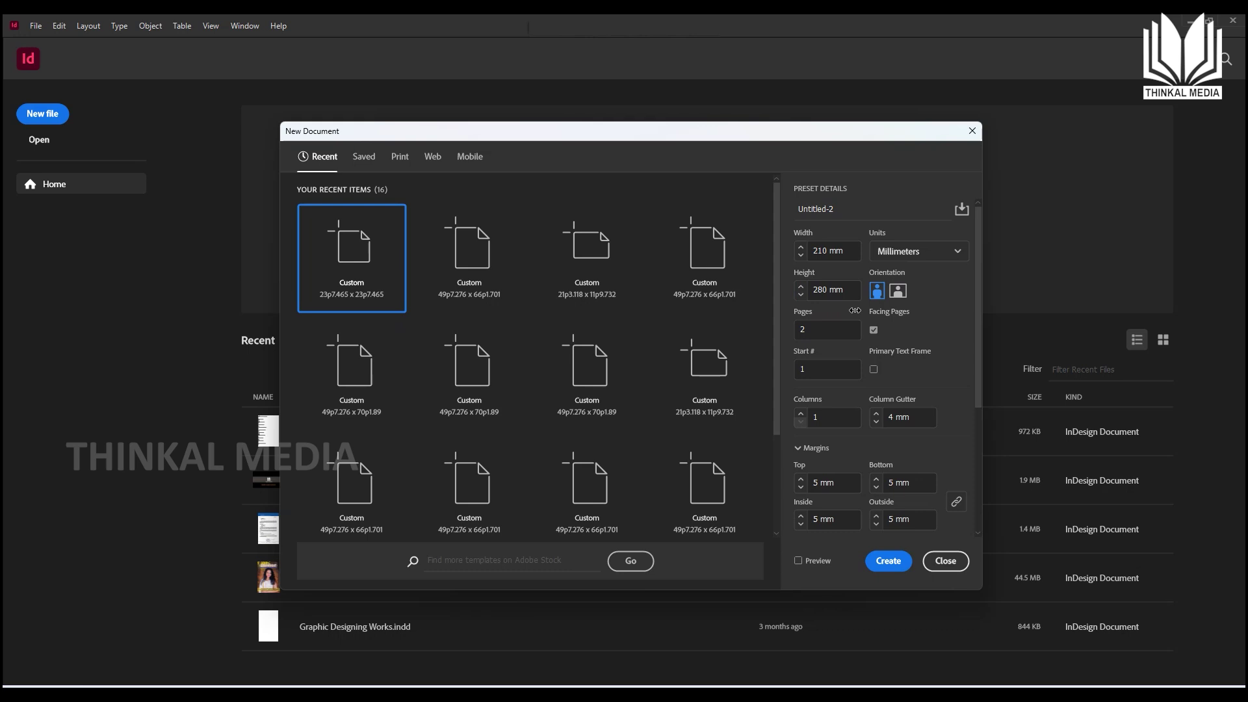
Step: Set the new document's number of pages to 5
double_click(794, 329)
text(5)
key(Tab)
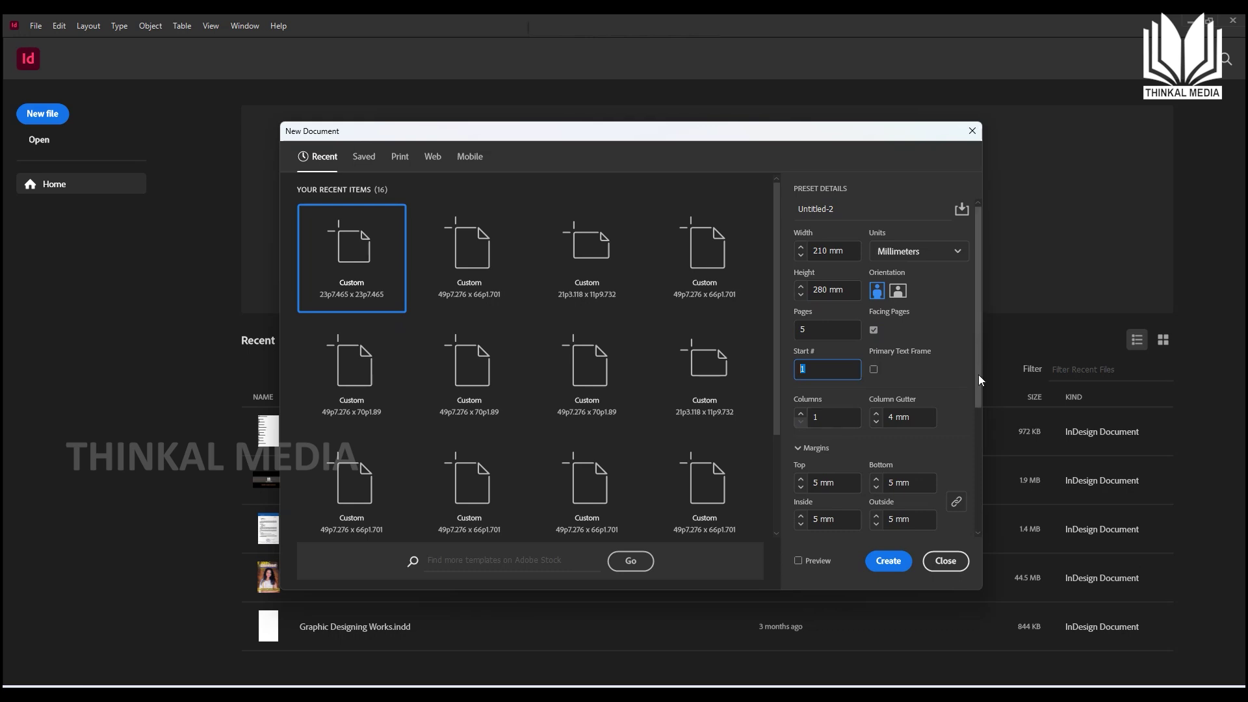
Step: Set all four linked page margins to 15 mm
scroll(979, 390, down, 5)
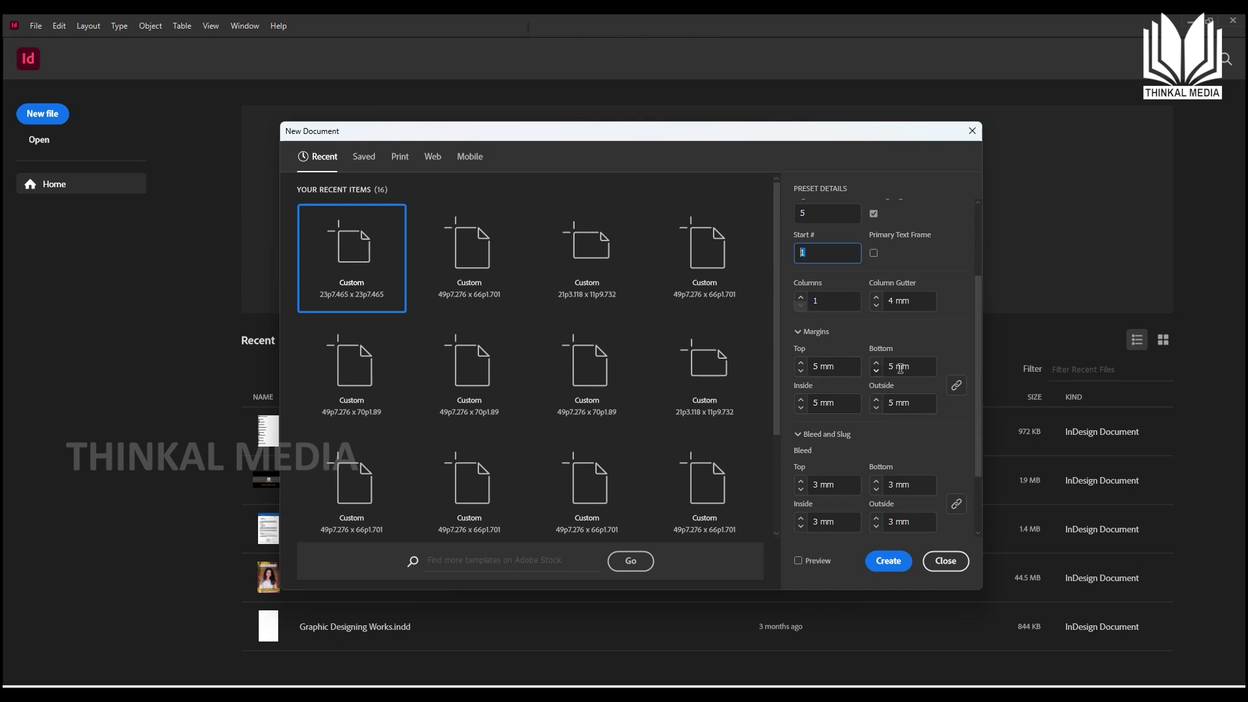
click(818, 367)
key(BackSpace)
text(1)
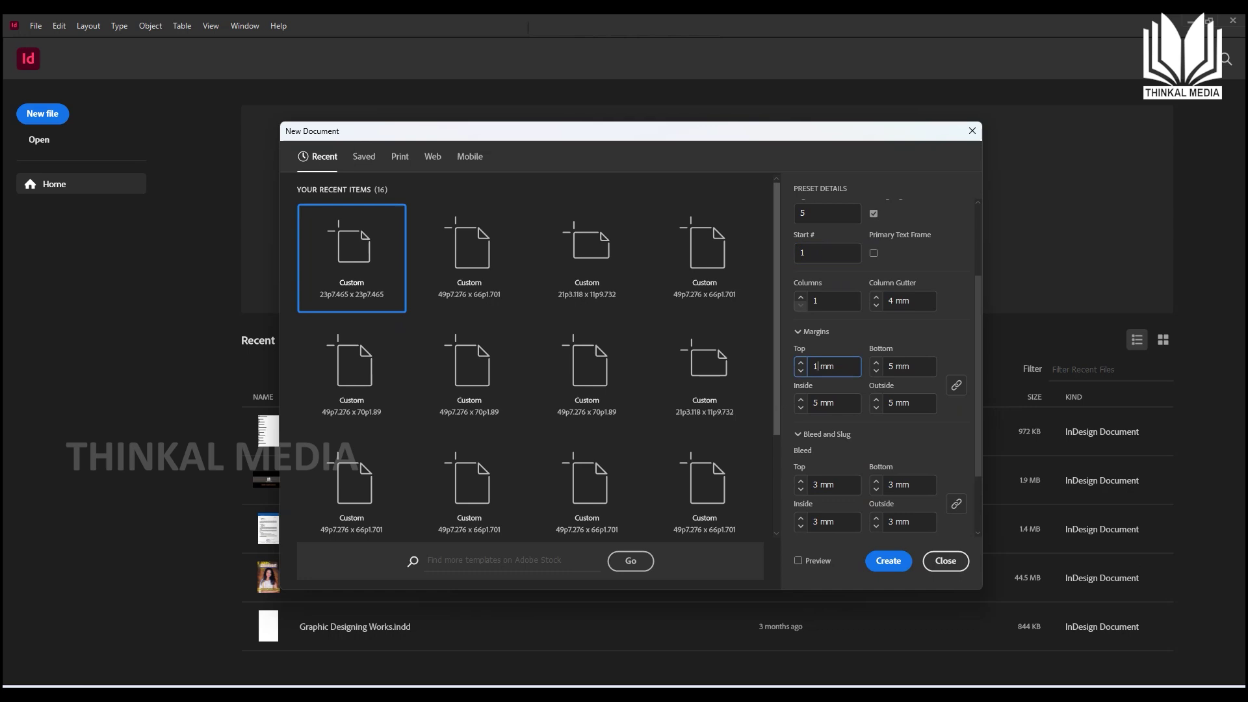
text(5)
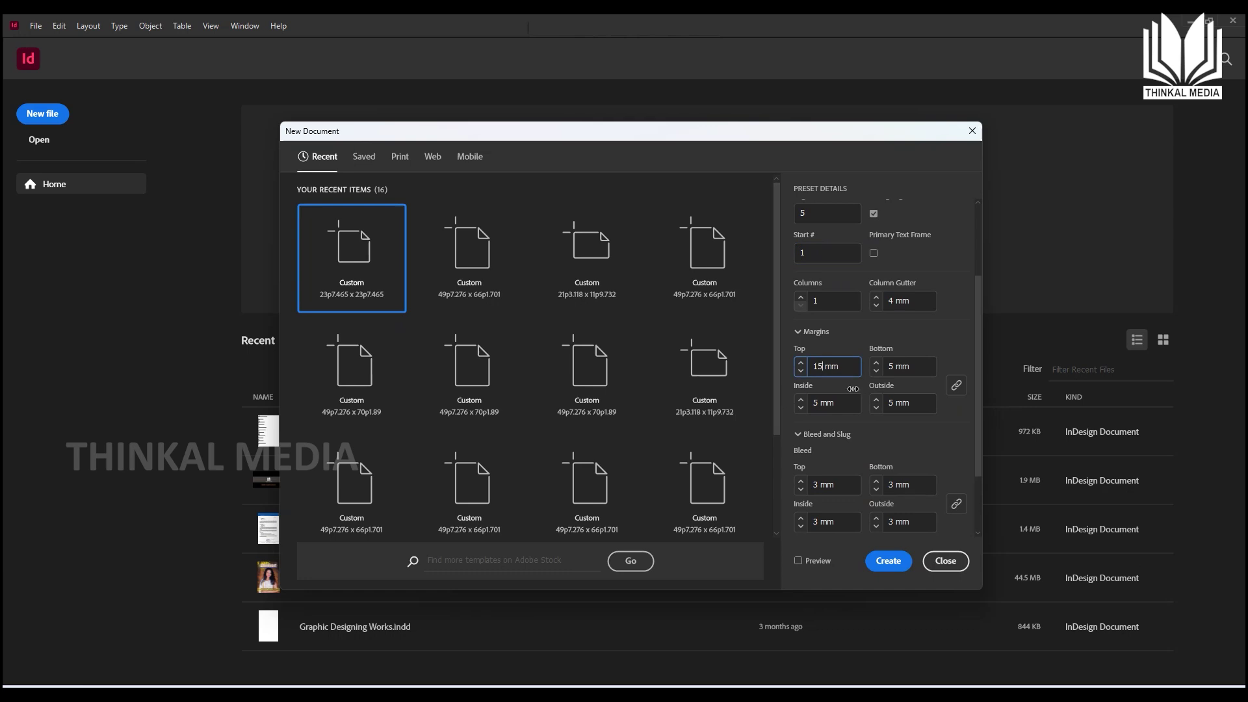
click(945, 351)
Step: Save these settings as a document preset named A4 Magazine and create the document from it
scroll(879, 474, down, 3)
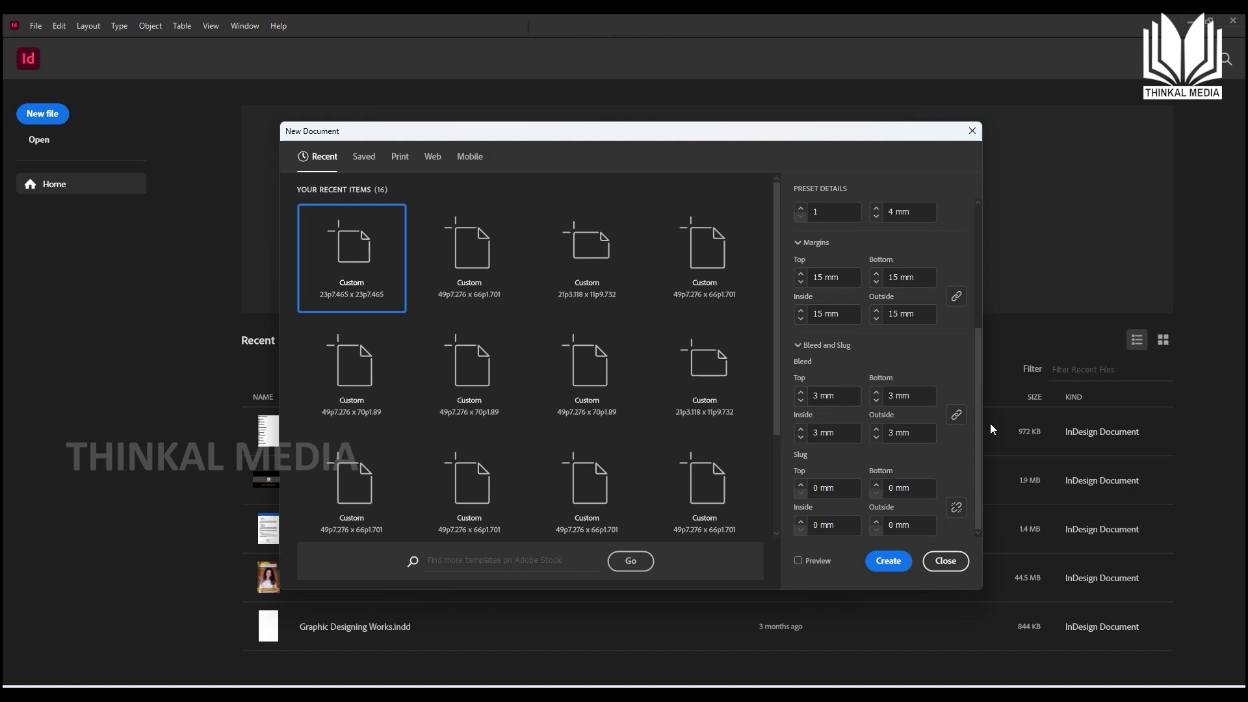
drag(985, 349, 996, 248)
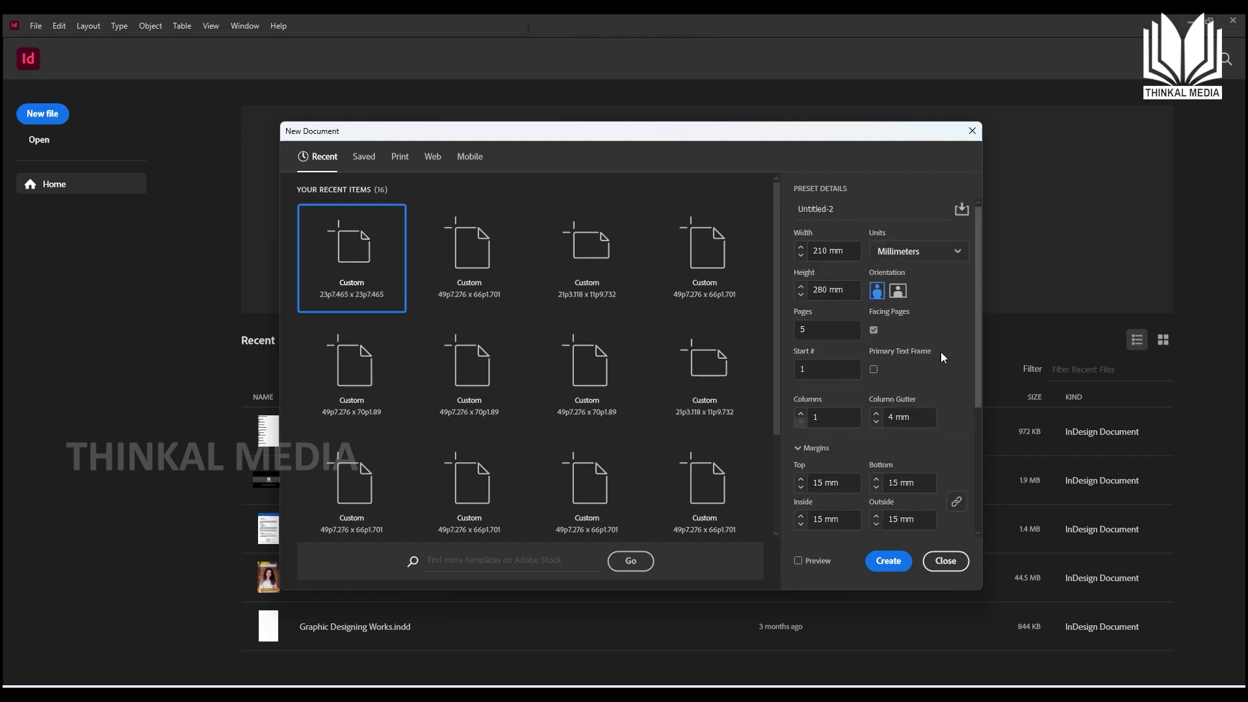
click(962, 211)
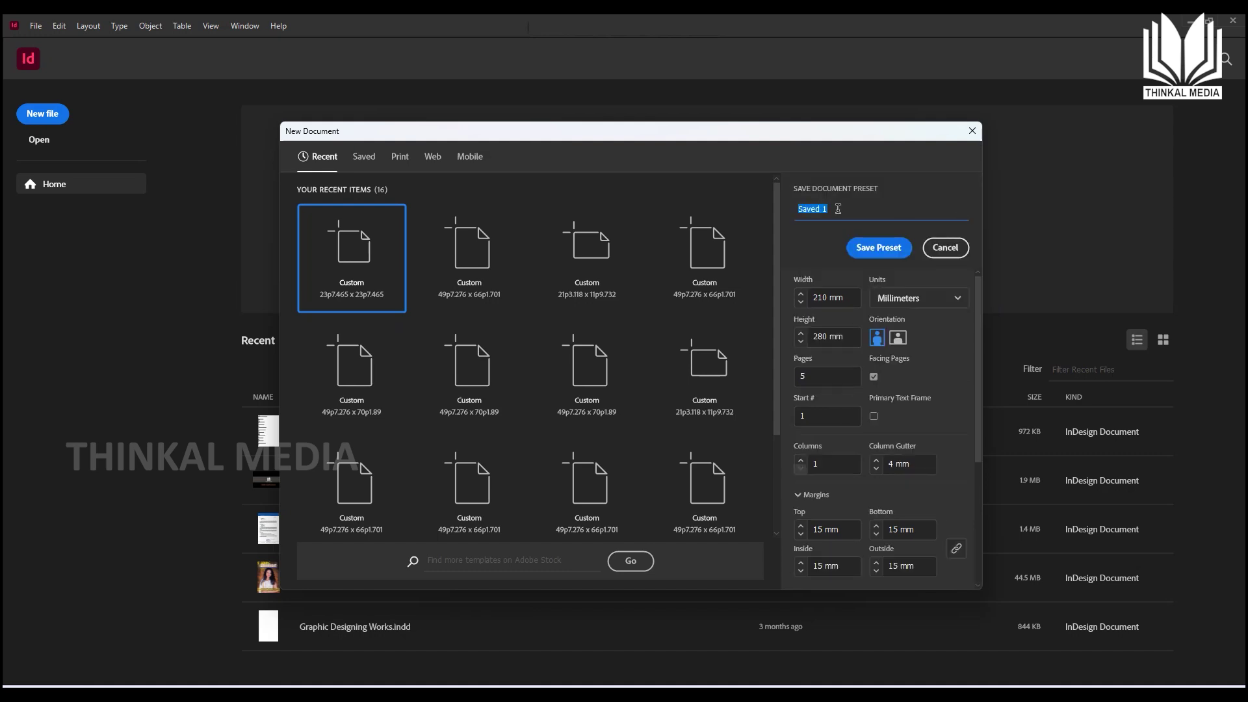
text(A4 Magazine)
click(877, 247)
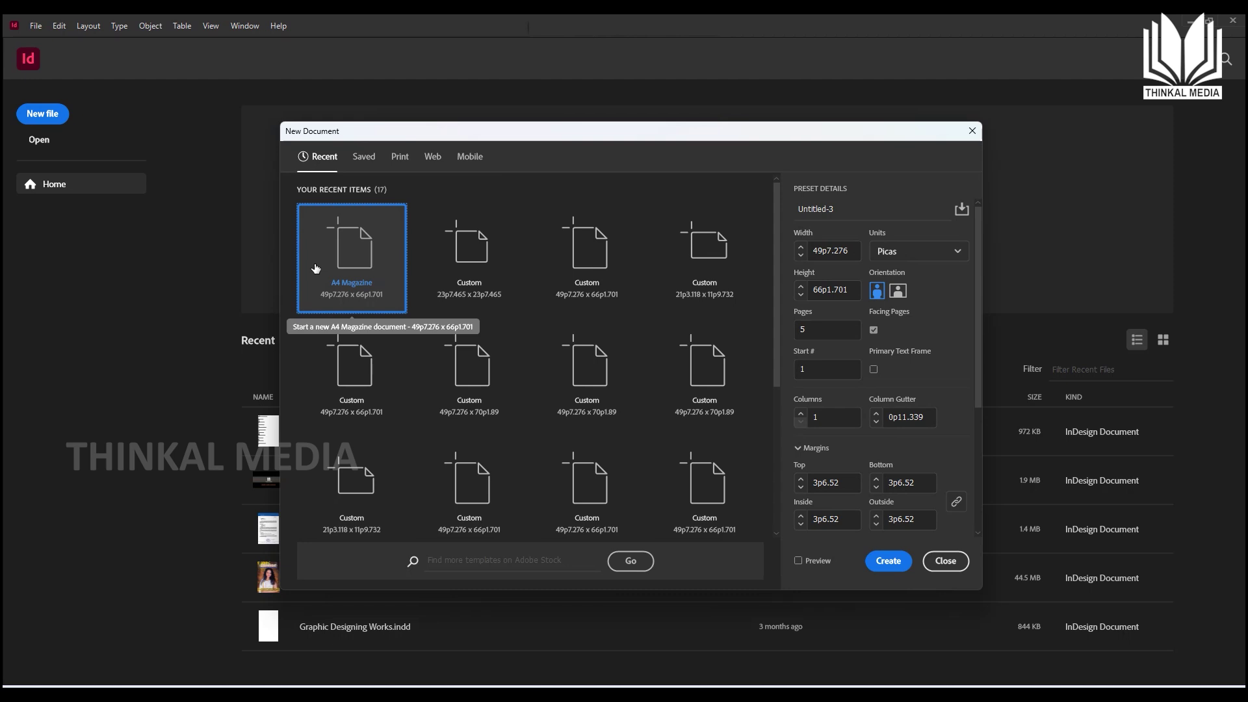
click(884, 562)
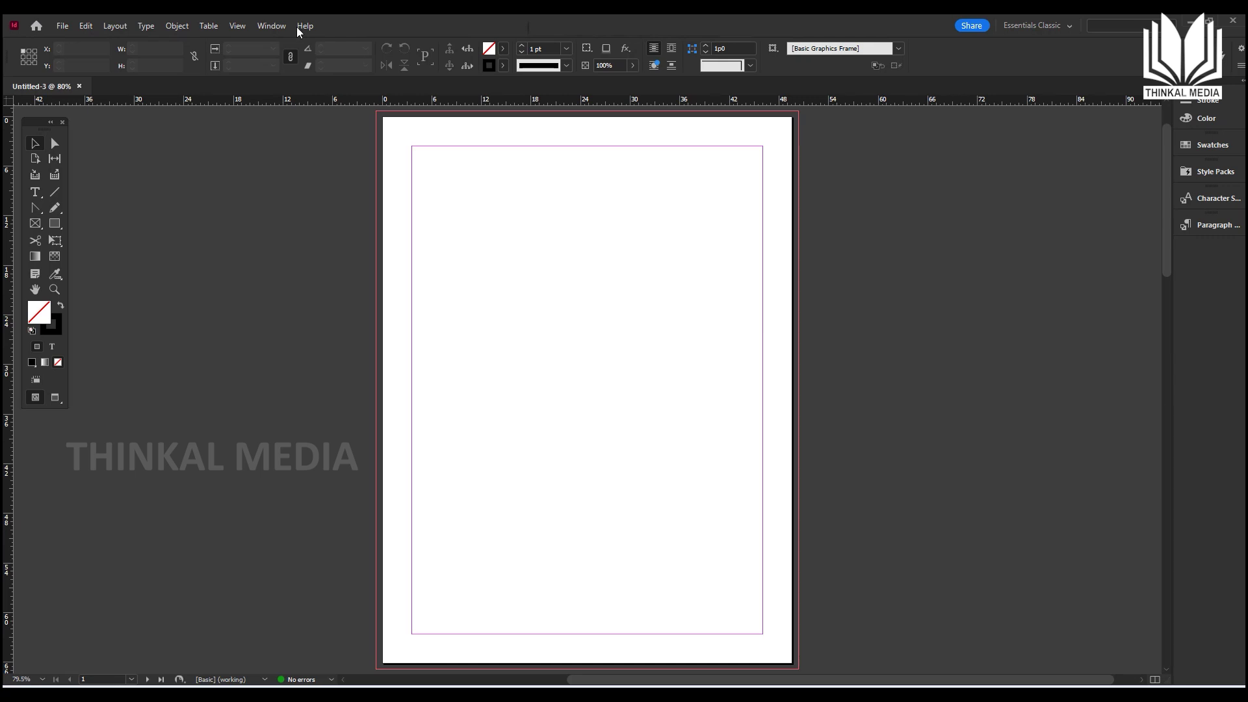
Step: Display the document's page overview and look through its spreads from first to last and back
click(271, 26)
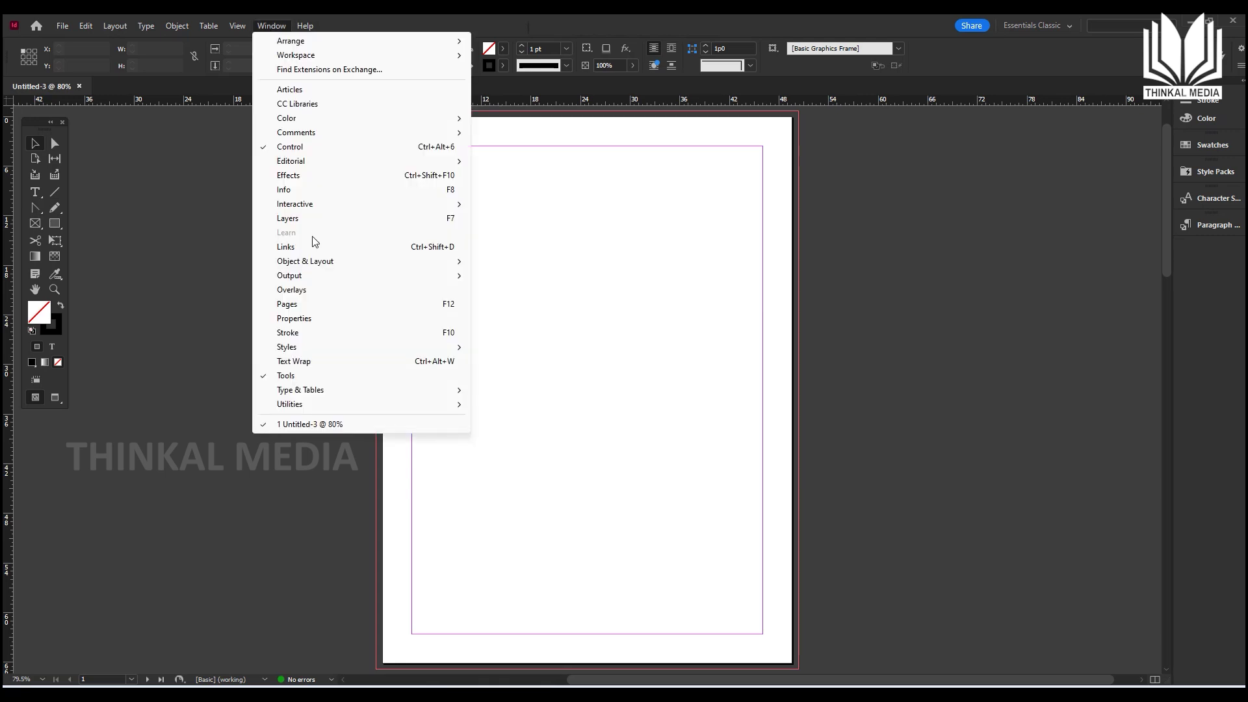
click(286, 304)
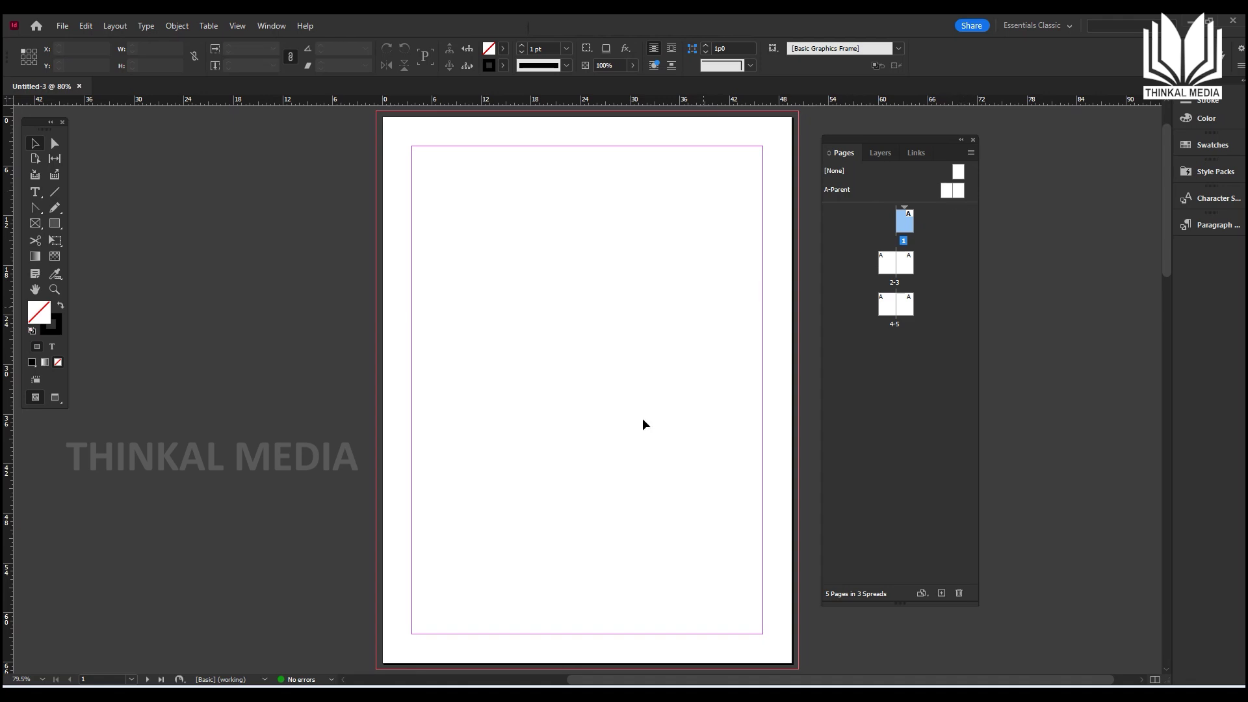
scroll(691, 404, down, 6)
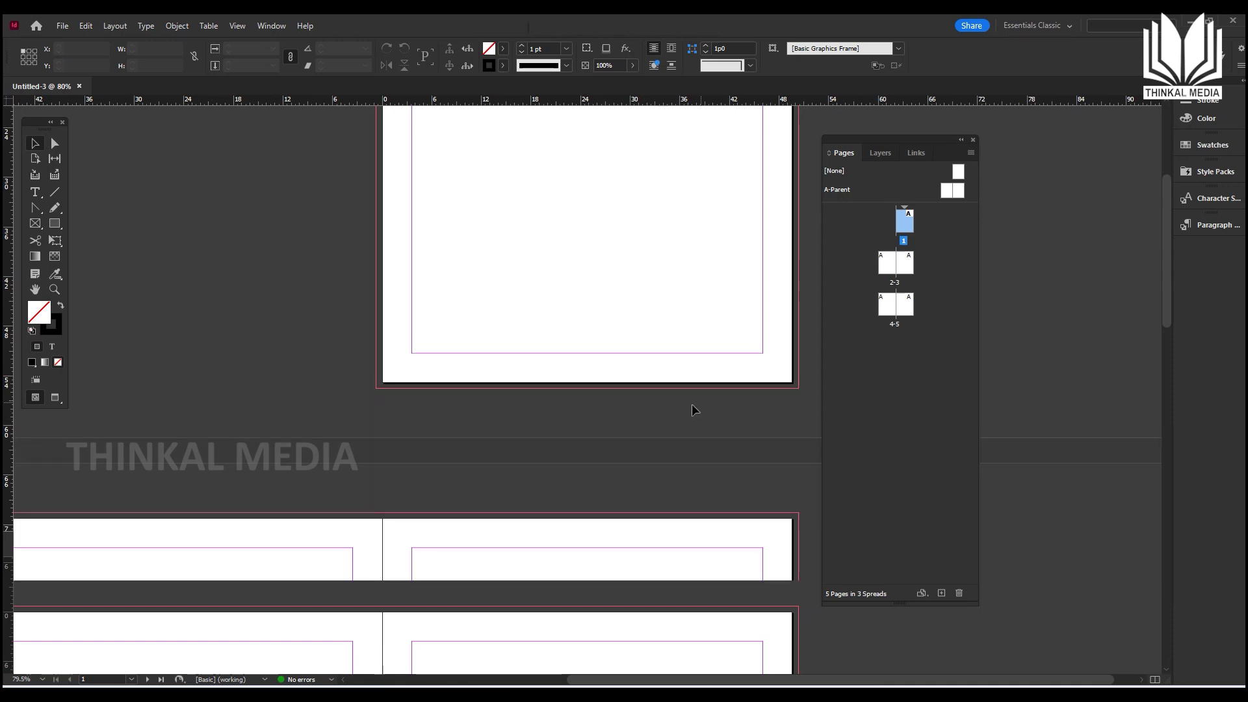
scroll(692, 404, down, 7)
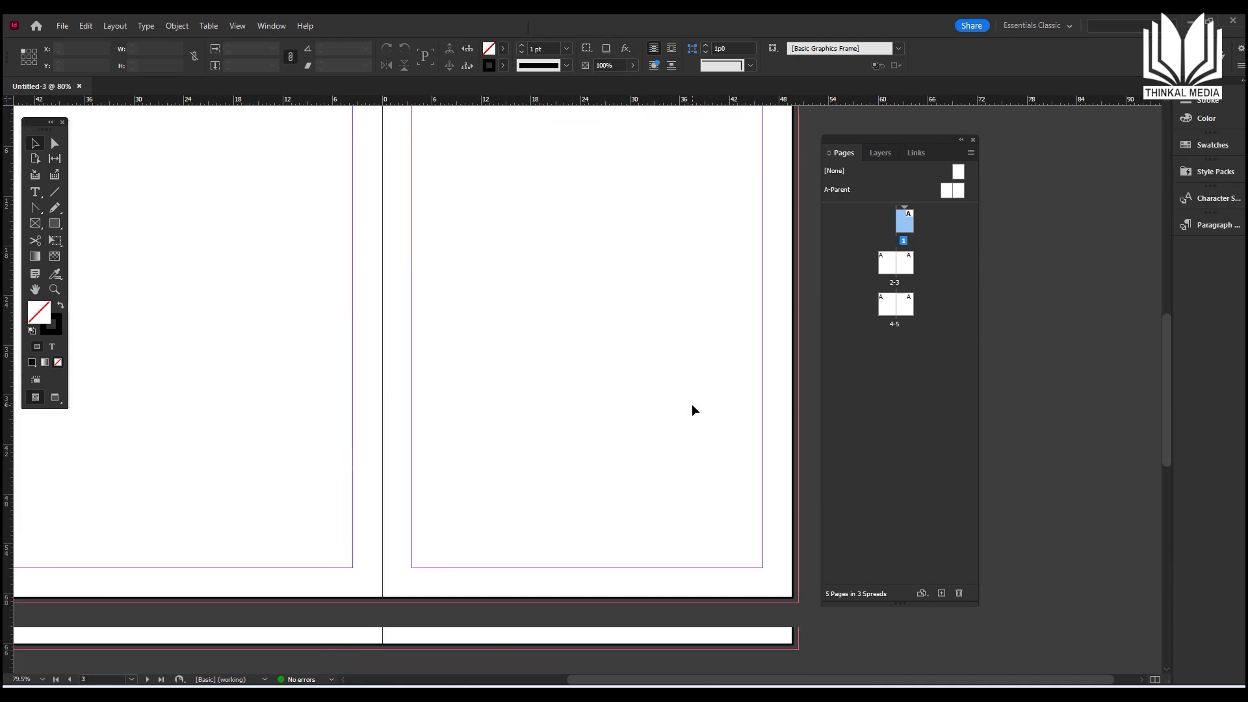
scroll(692, 410, down, 2)
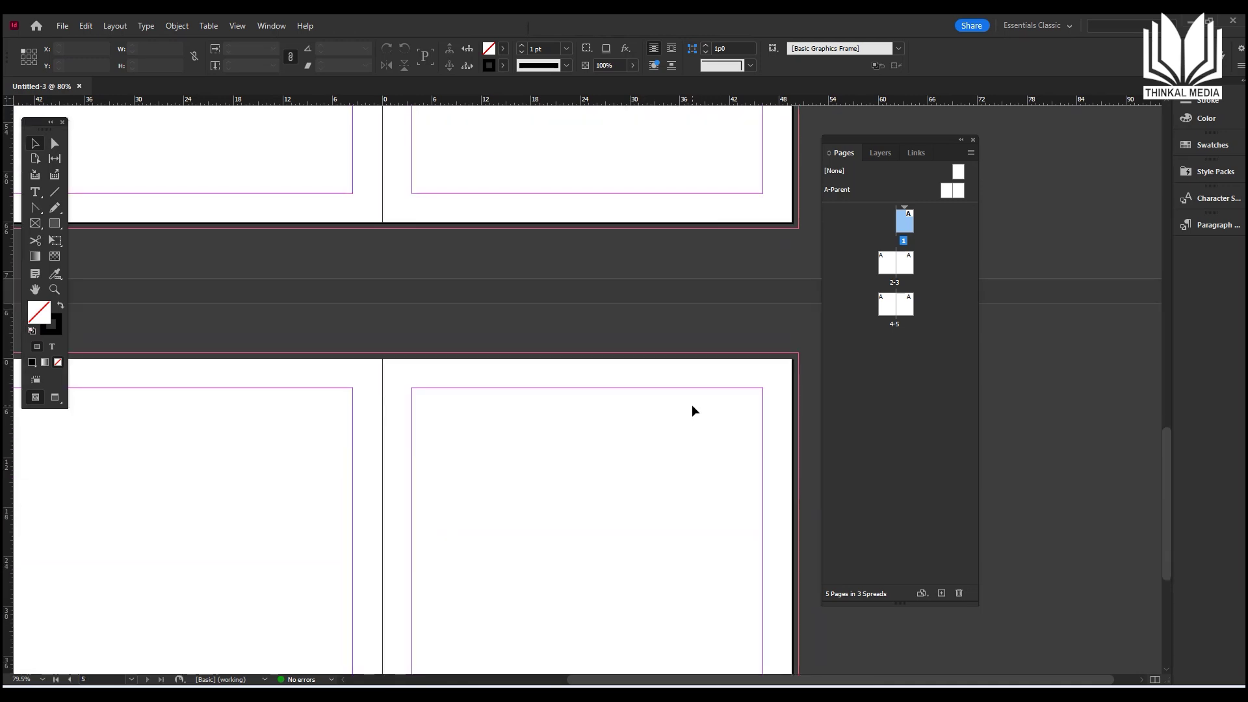
scroll(691, 411, up, 10)
scroll(691, 411, up, 3)
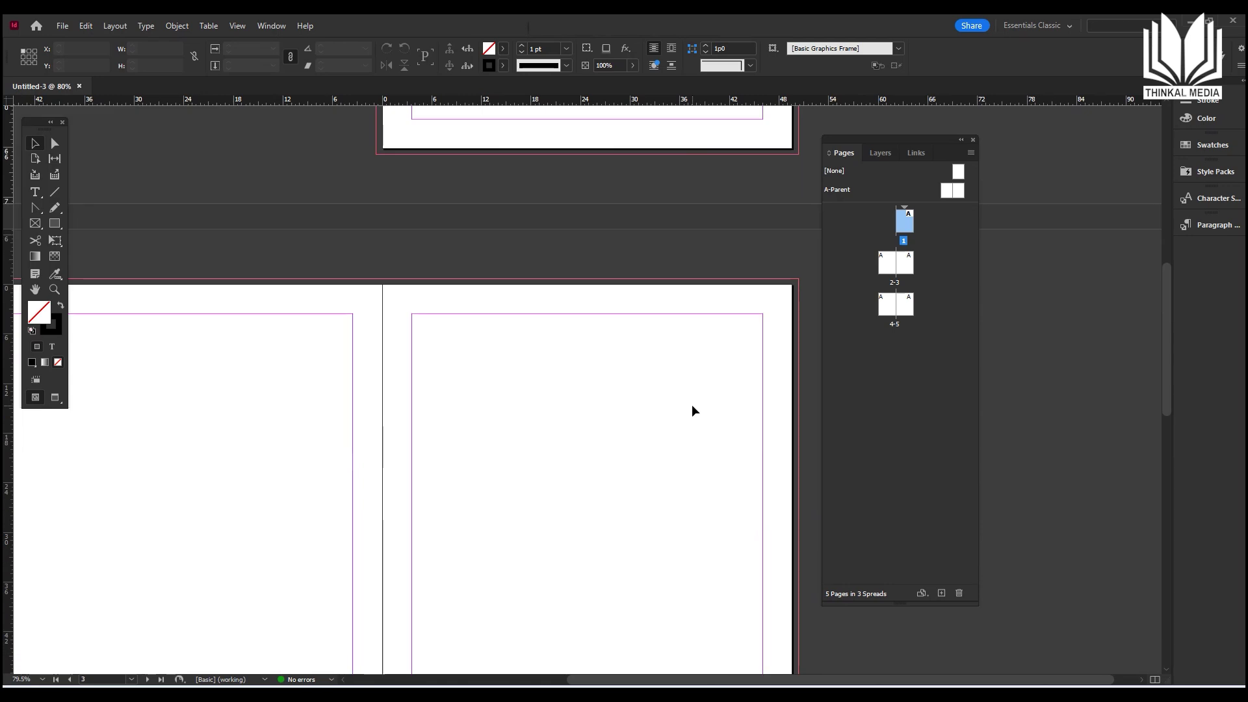
scroll(688, 412, up, 8)
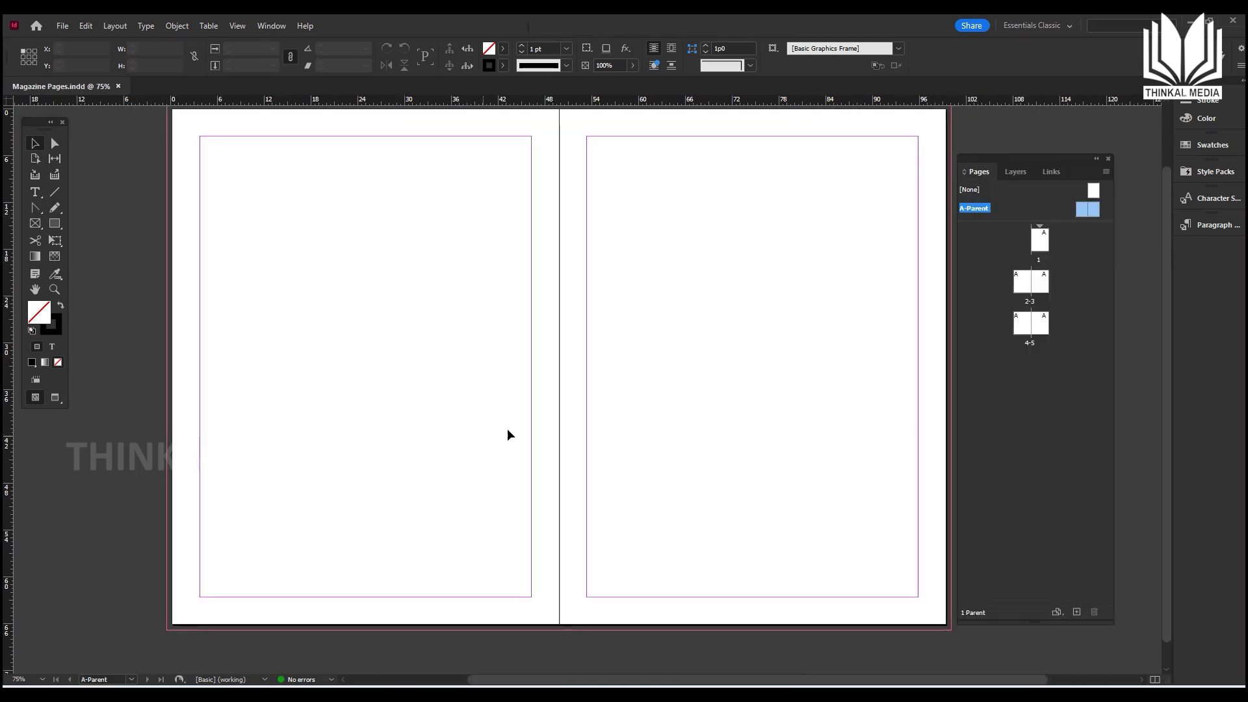
Step: Display the document's layers and add a new layer above Layer 1
scroll(507, 434, left, 1)
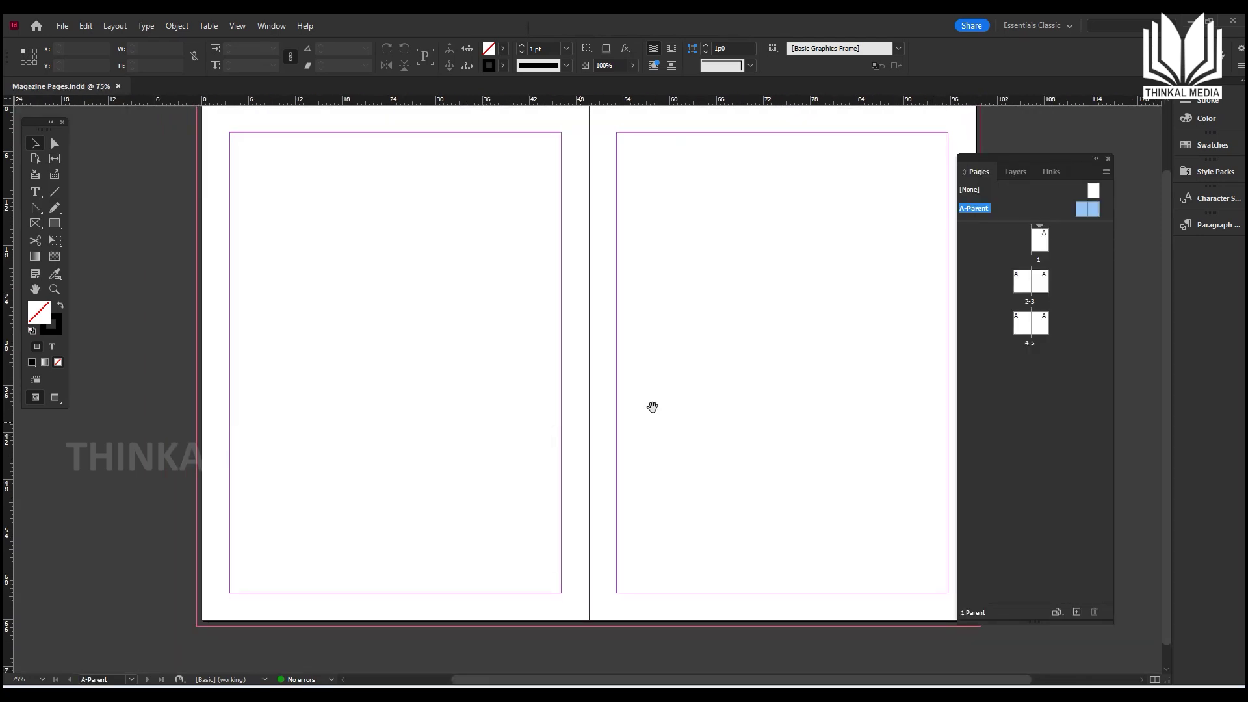
scroll(610, 413, right, 2)
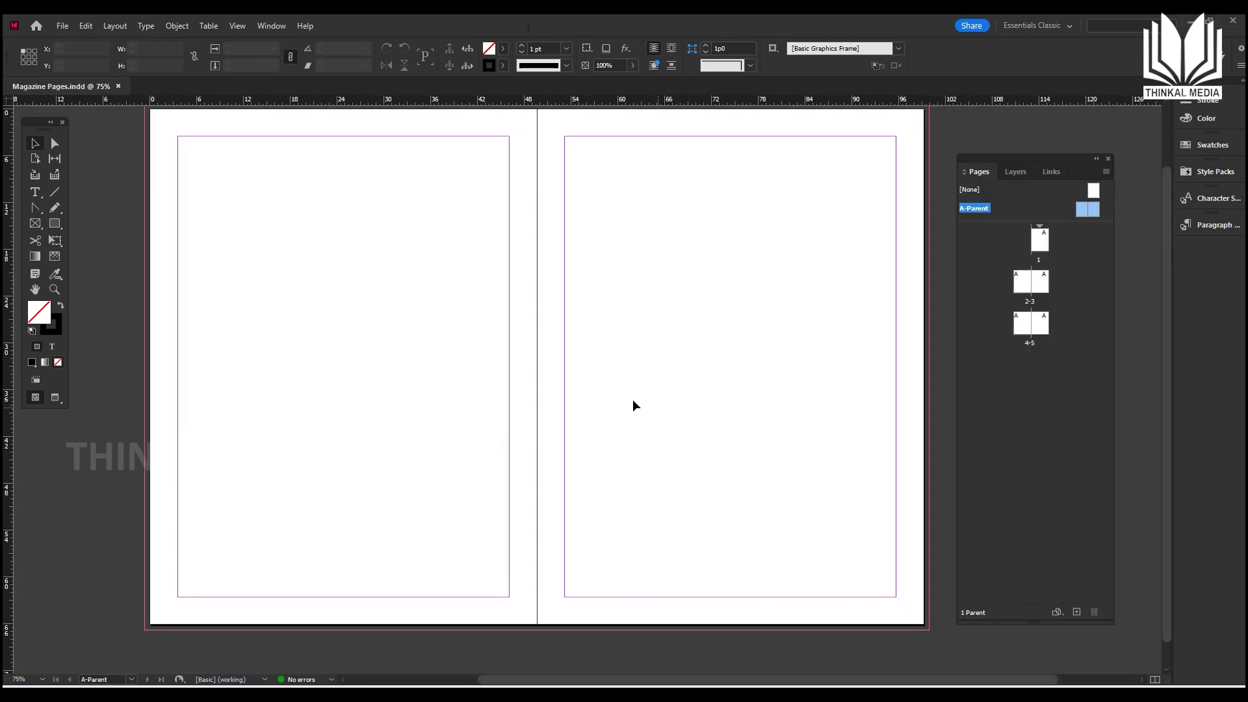
click(1015, 173)
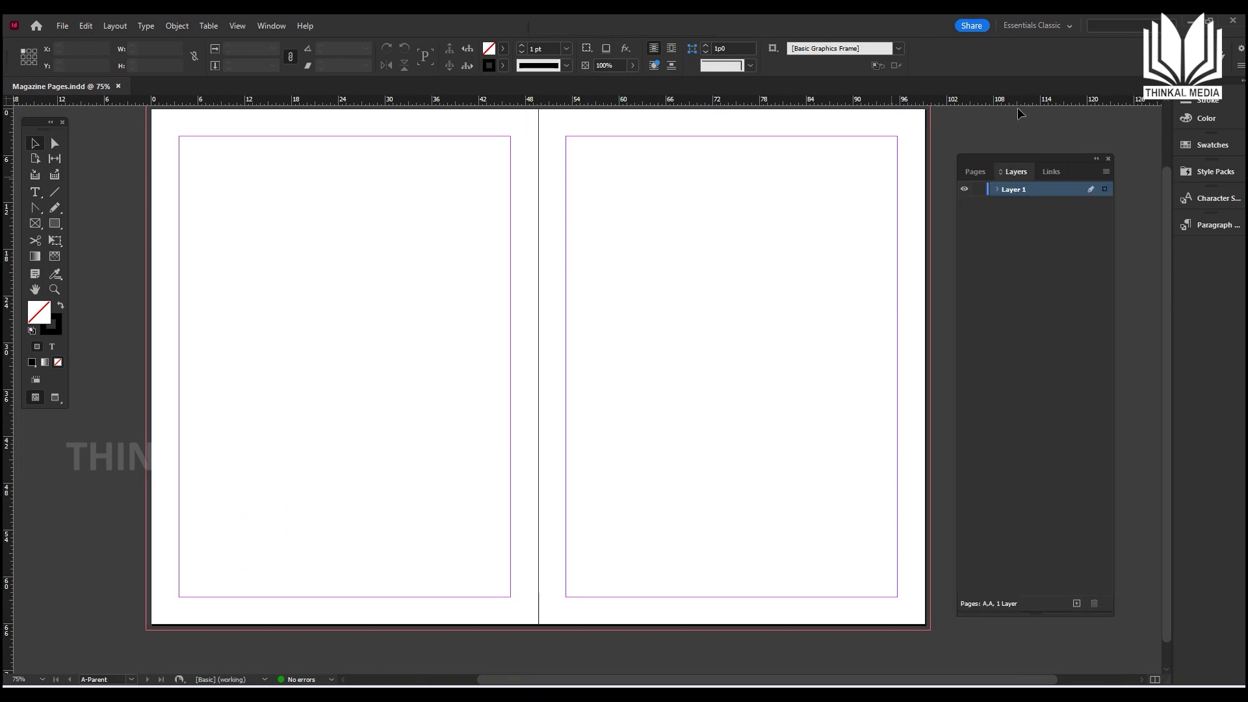
click(274, 25)
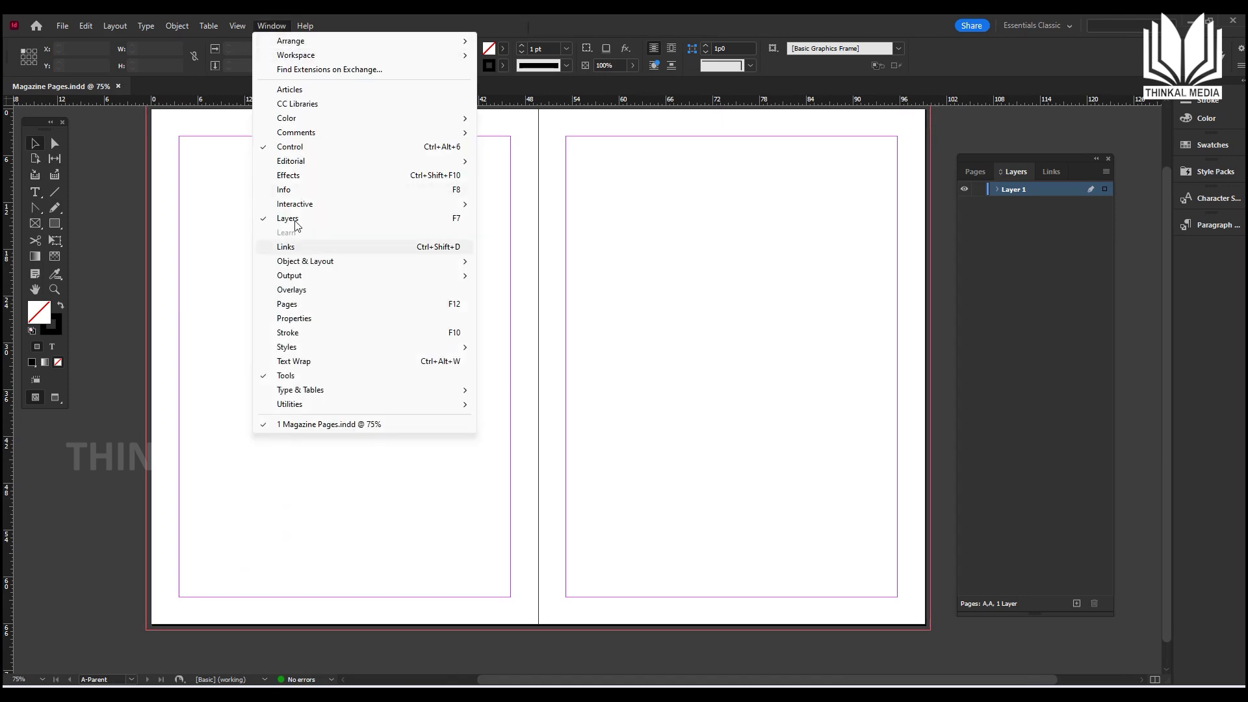
click(1015, 243)
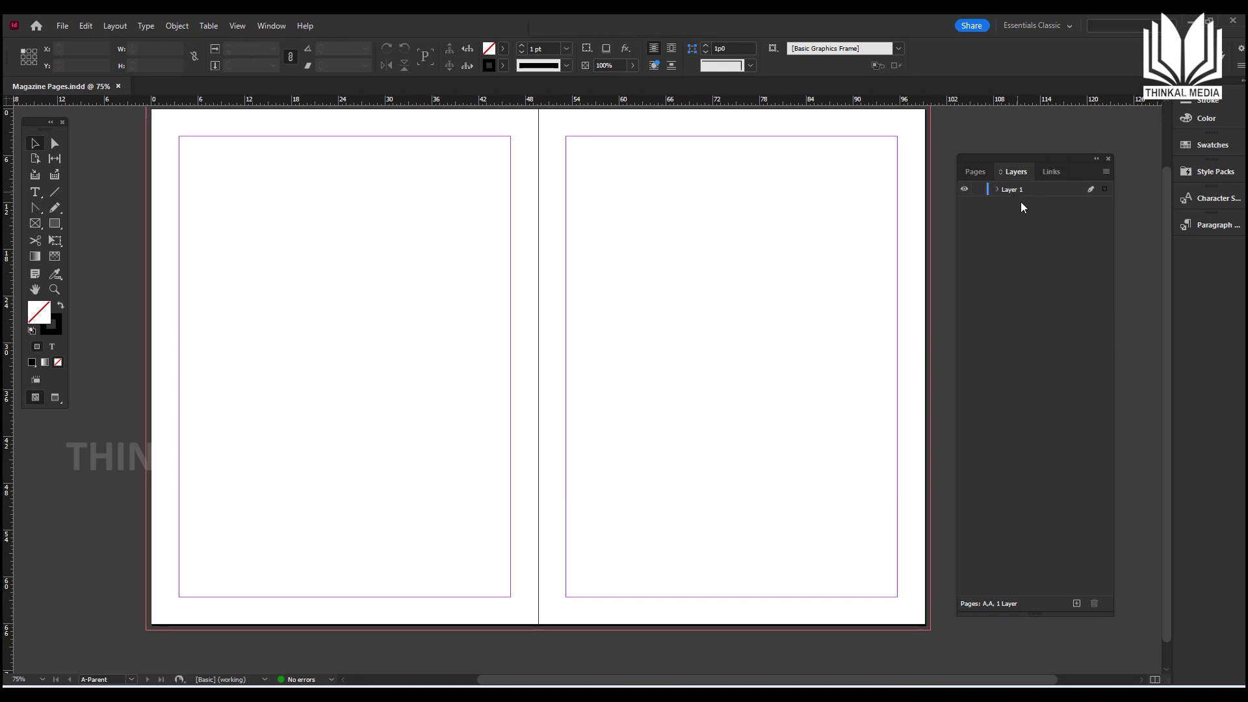
click(1076, 604)
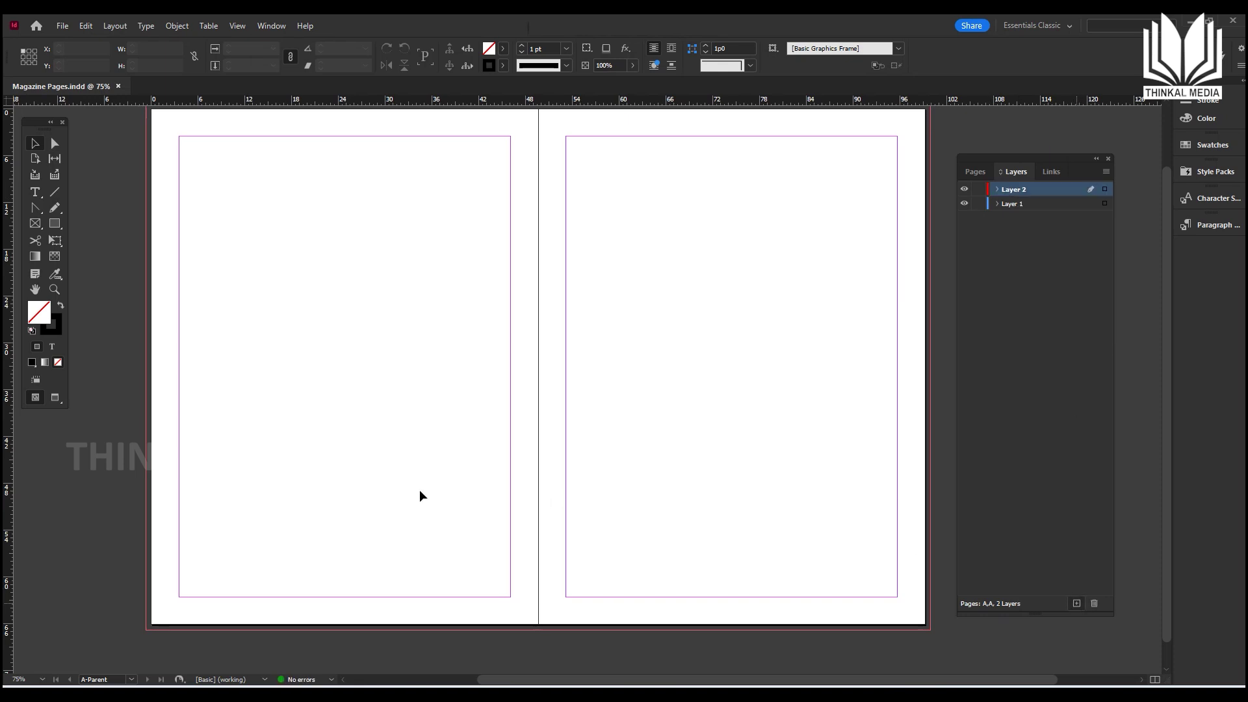
Step: Rename the new layer above Layer 1 as Page Number
double_click(1014, 193)
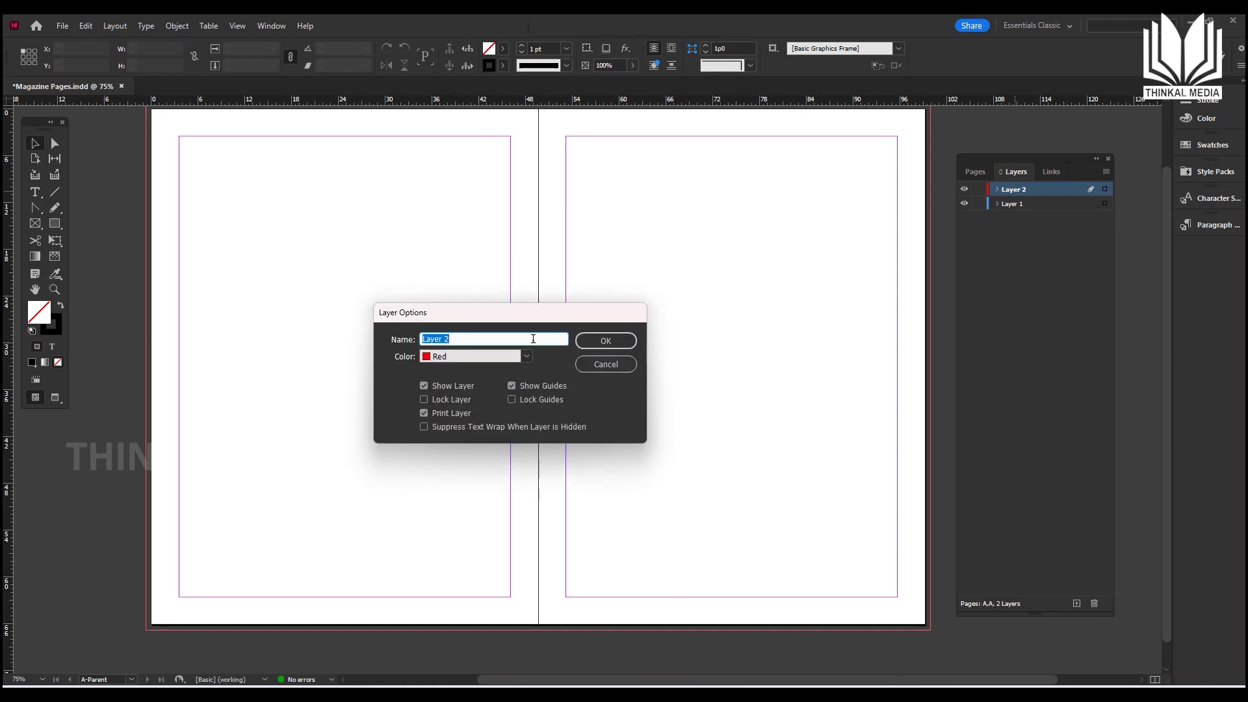
drag(521, 319, 681, 235)
click(611, 256)
key(ctrl+a)
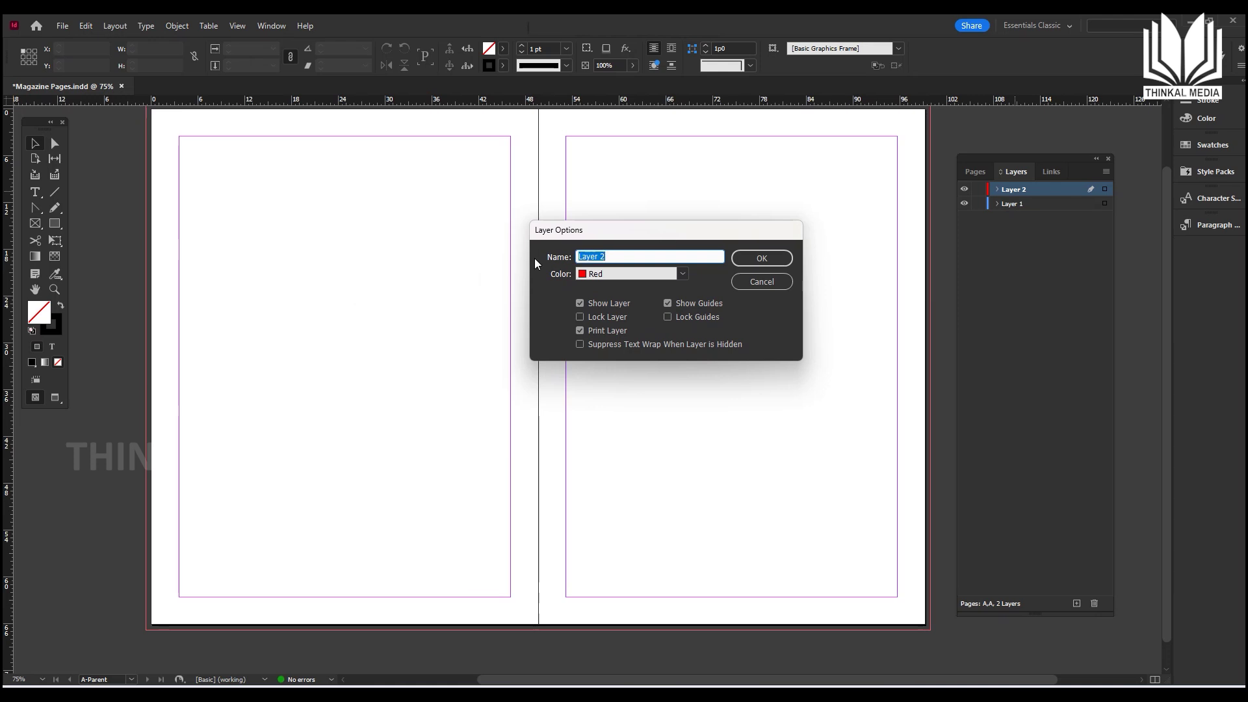
text(Page Number)
click(766, 263)
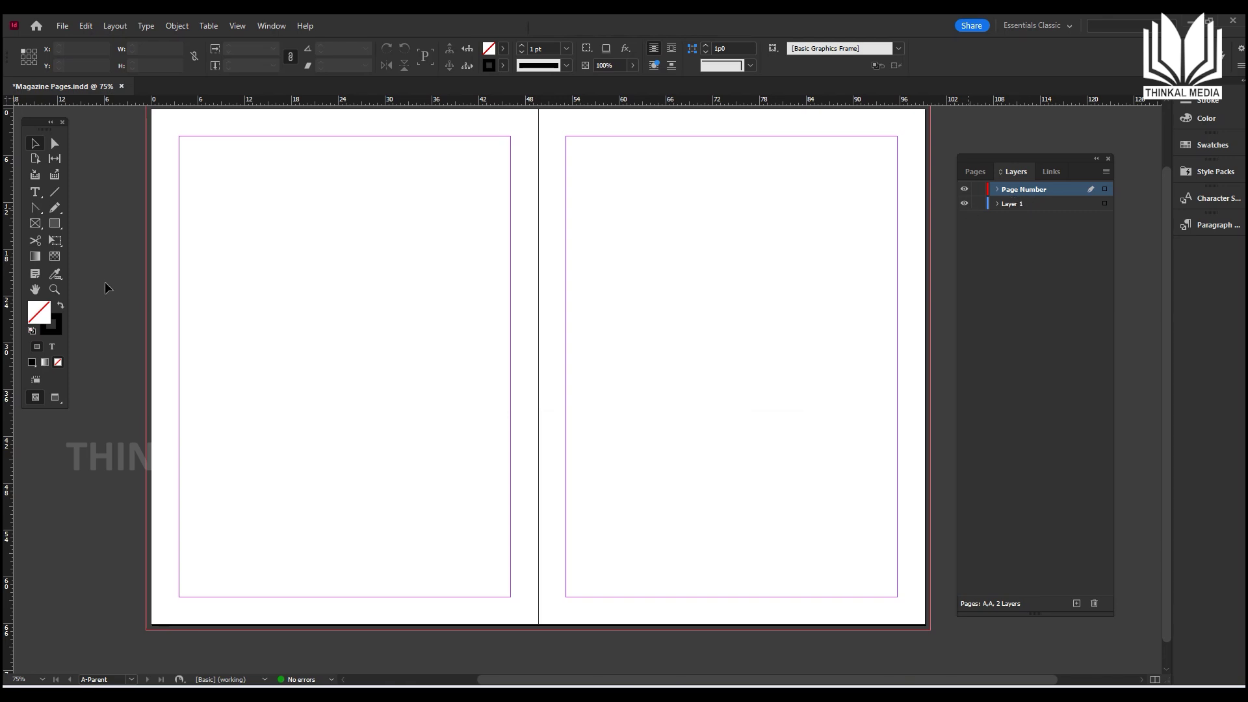
Step: Draw a text frame about 16 picas wide near the bottom of the left A-Parent page and insert the Current Page Number marker
click(34, 193)
drag(202, 513, 330, 531)
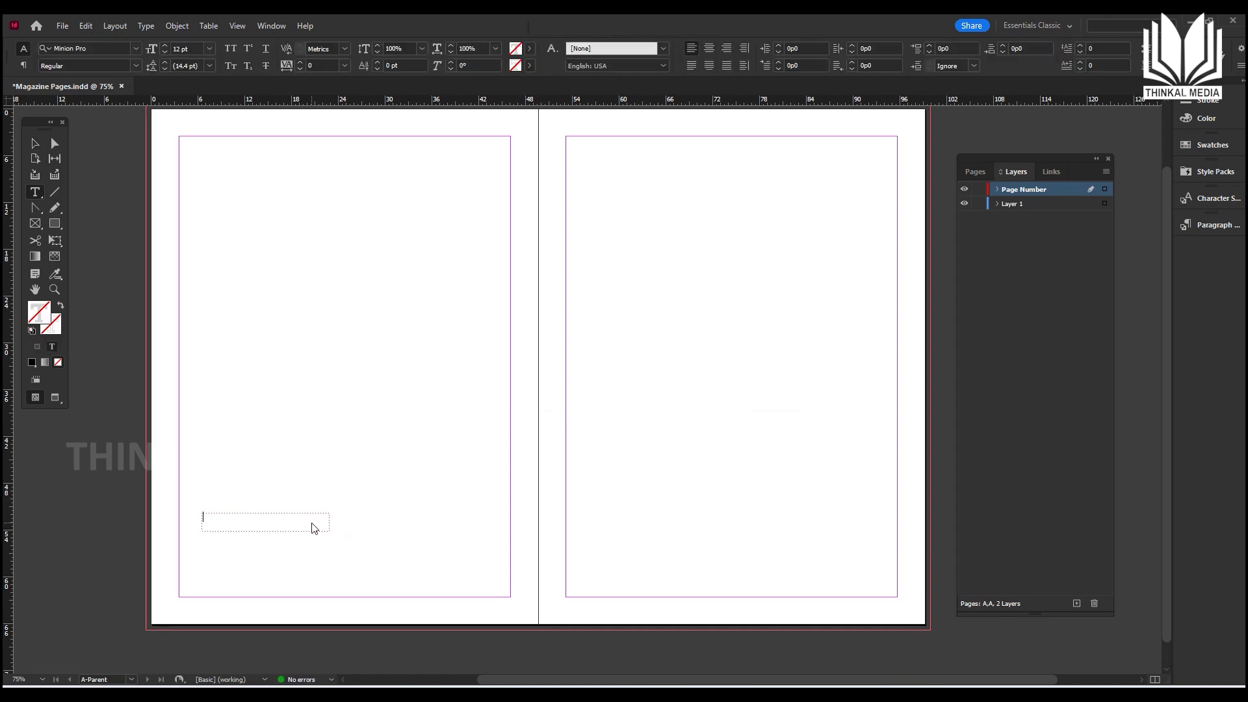
right_click(313, 528)
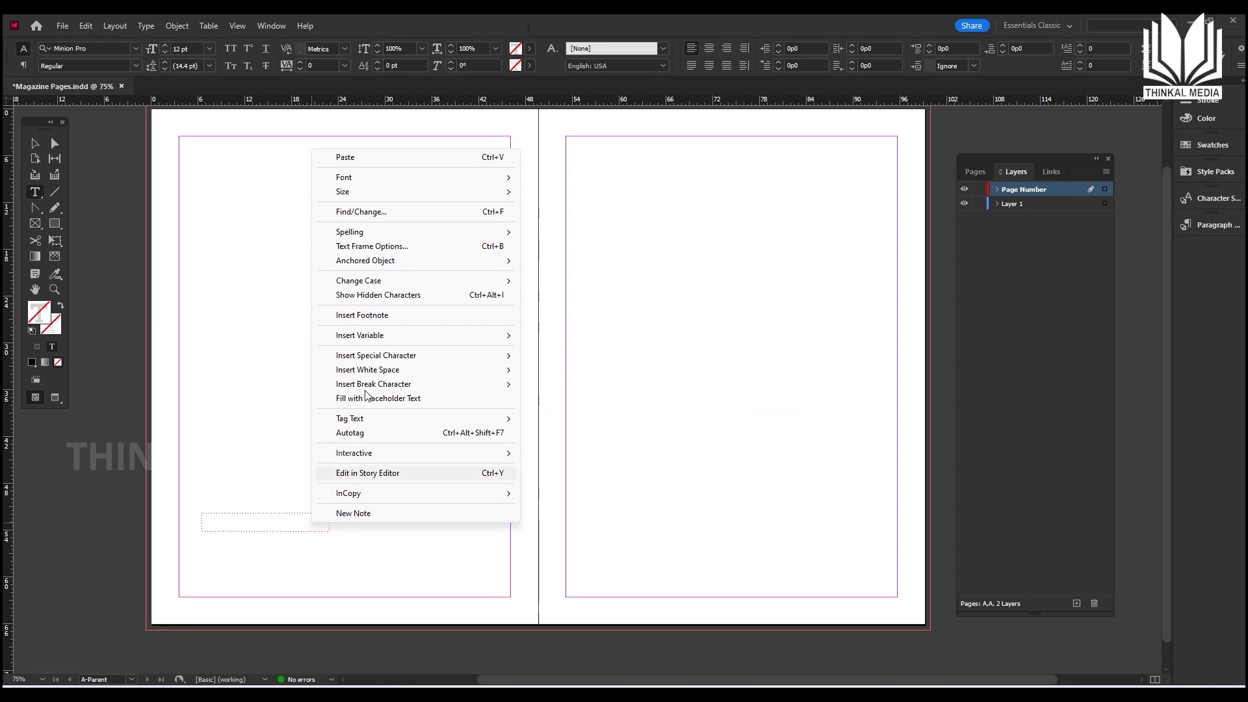
mouse_move(403, 356)
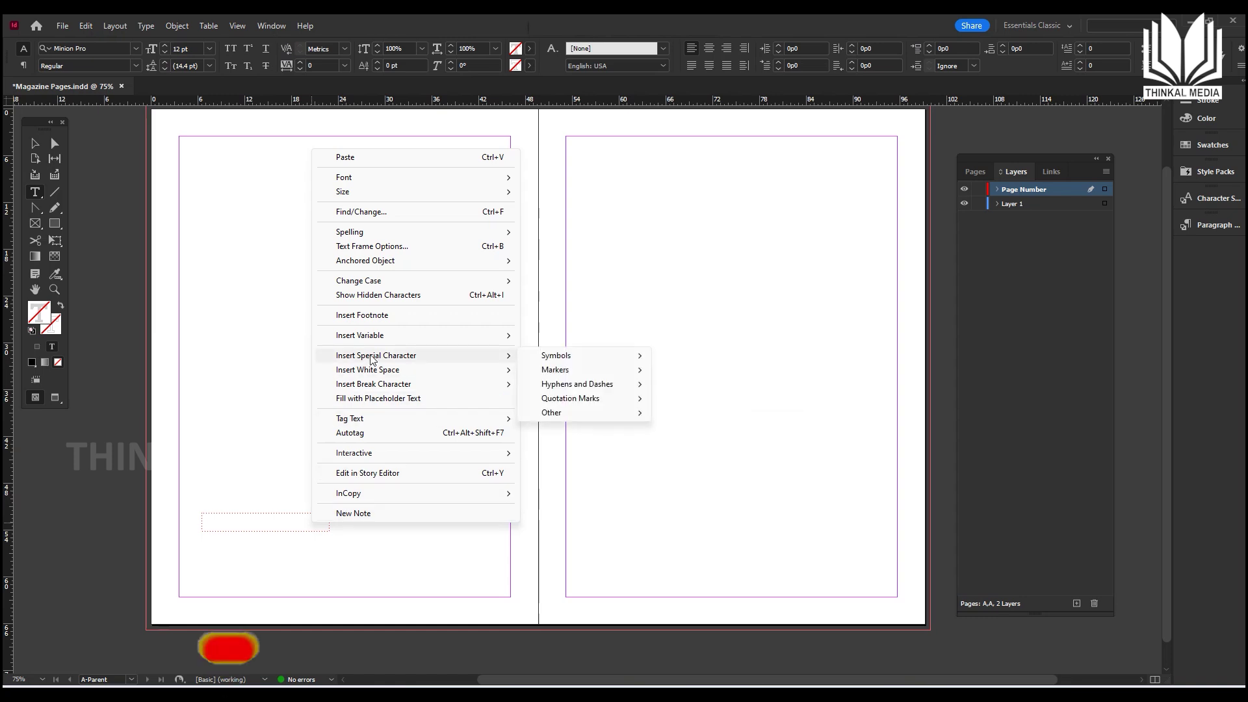
mouse_move(559, 374)
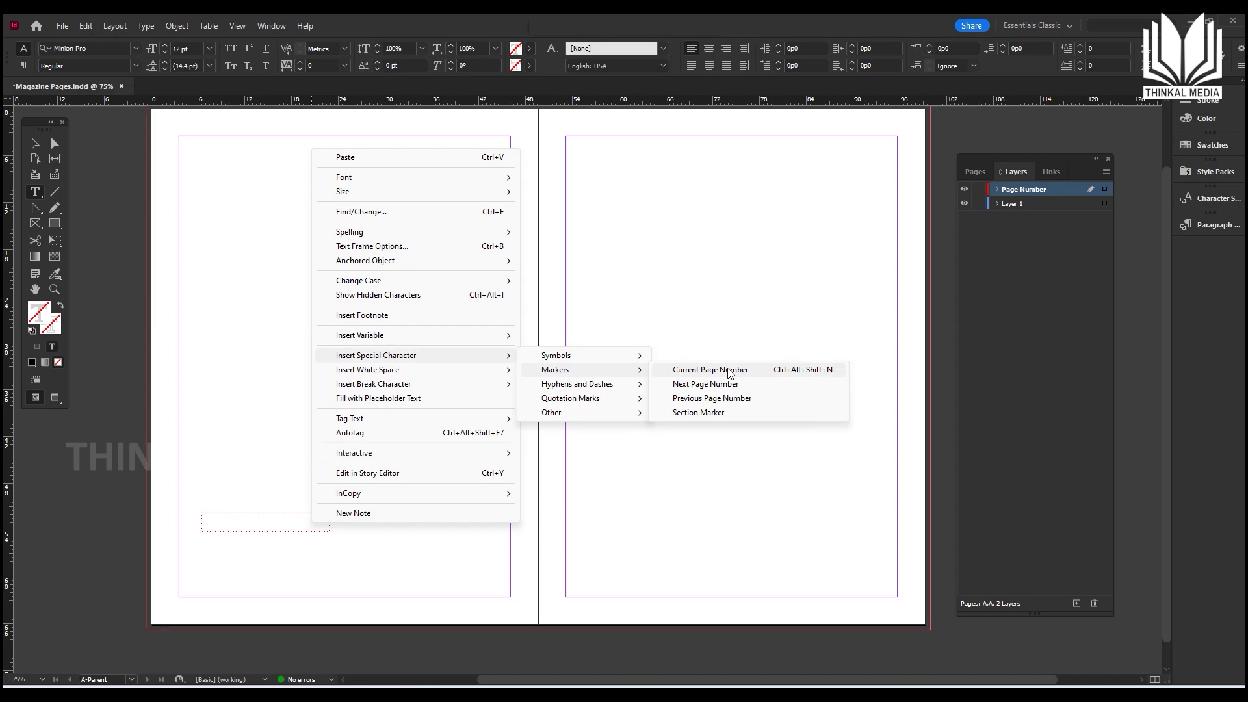
click(806, 371)
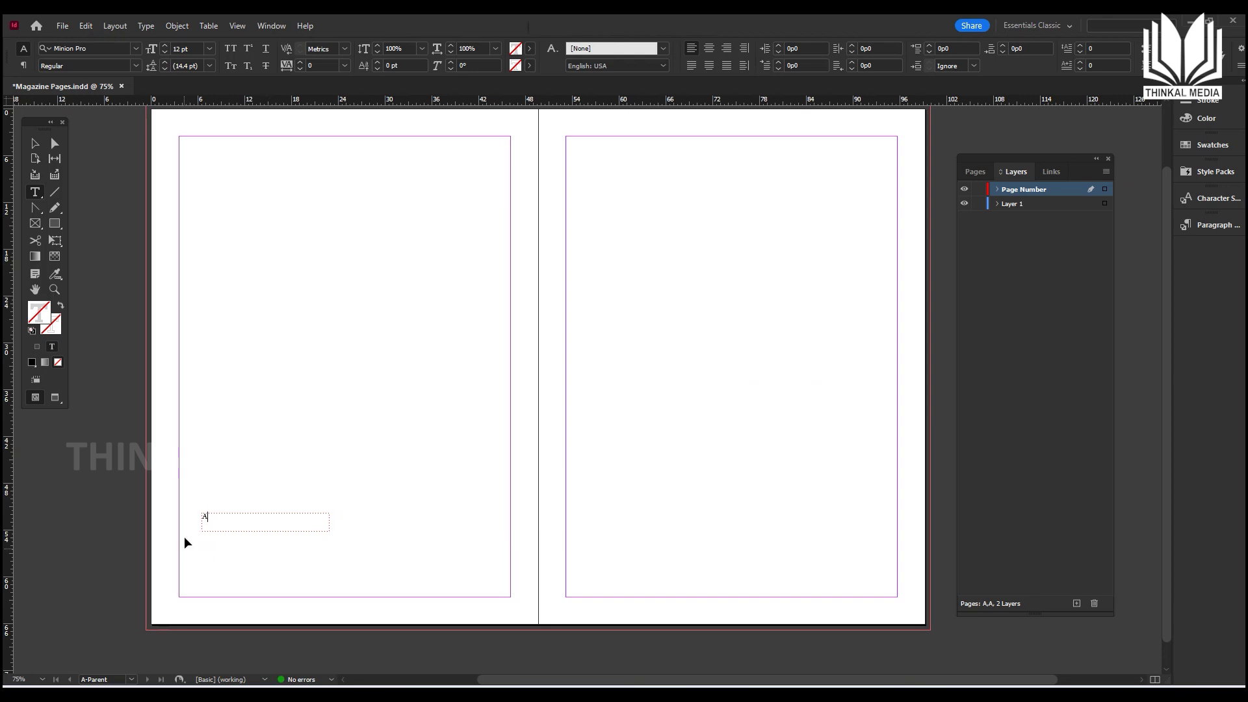
key(ctrl+1)
key(ctrl+2)
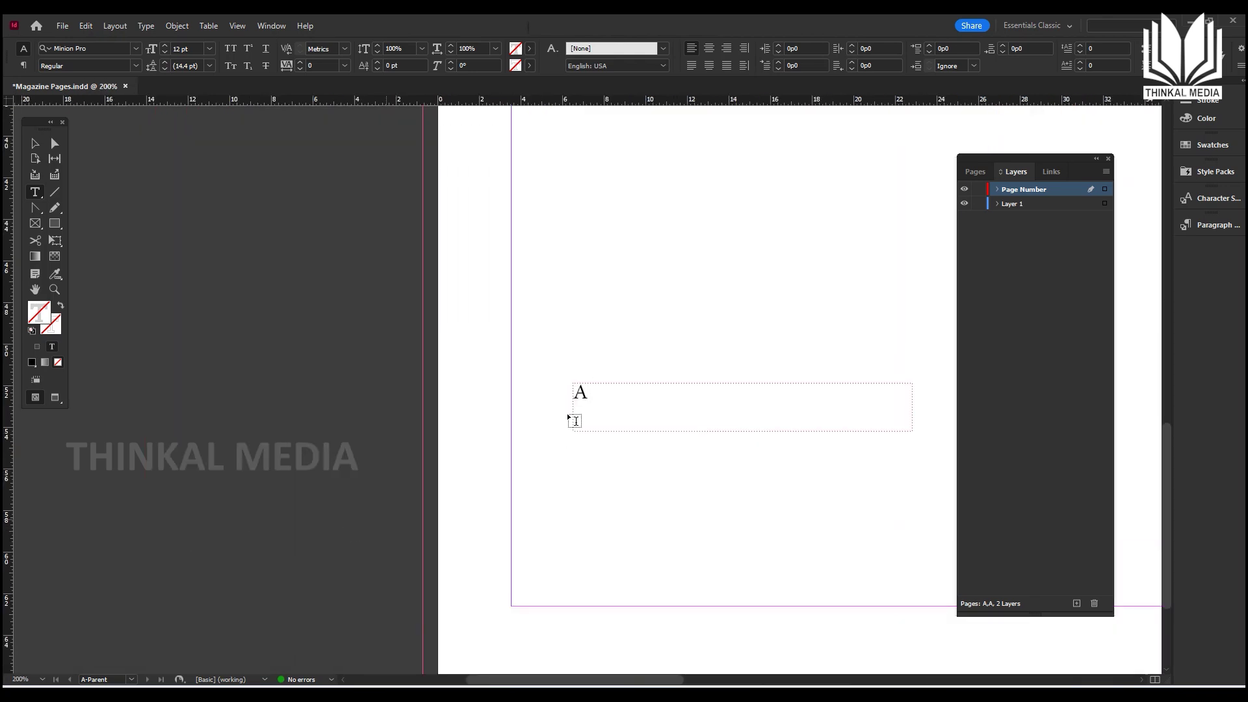
Step: Set the page number marker on the left A-Parent page to Calibri at 11 pt
drag(587, 394, 573, 394)
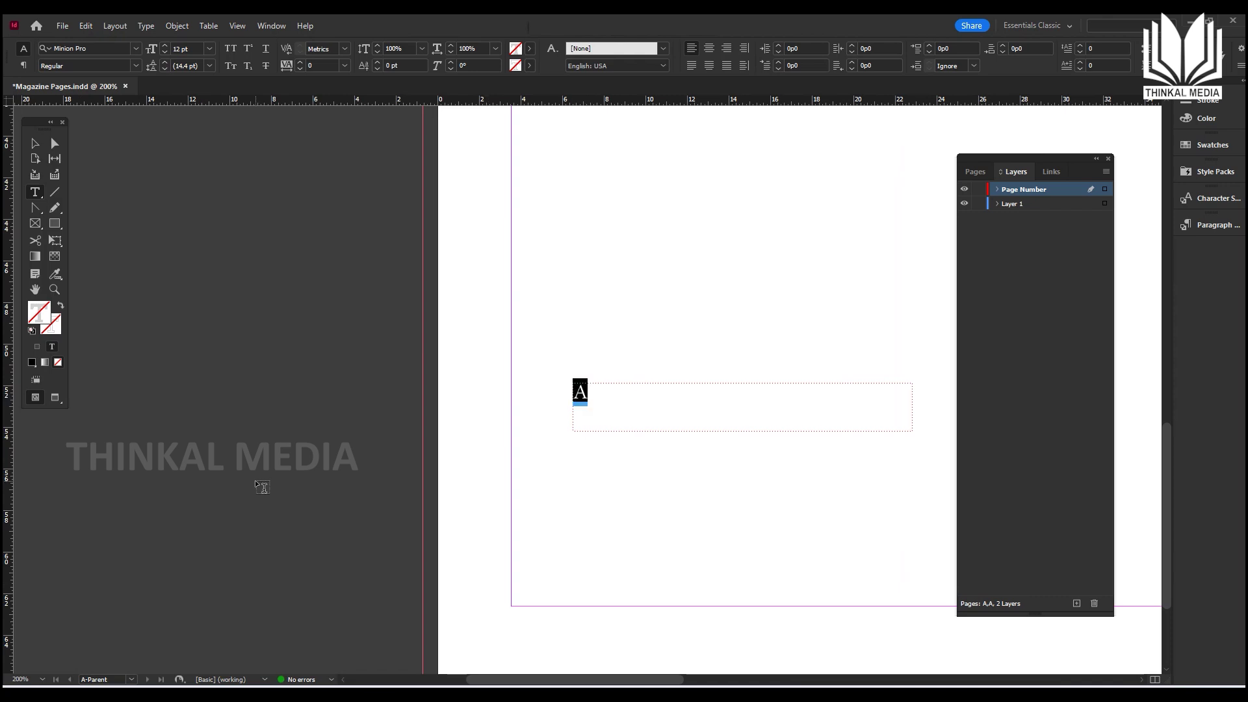
key(ctrl+alt+shift+m)
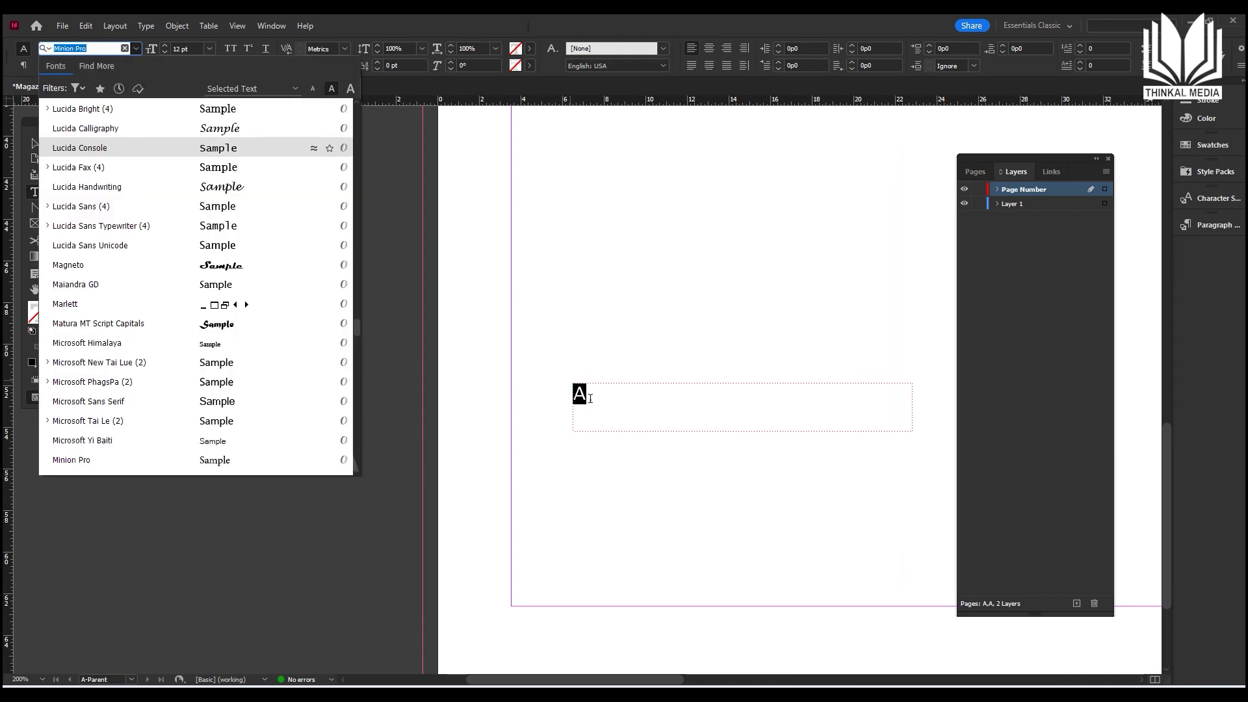
click(136, 49)
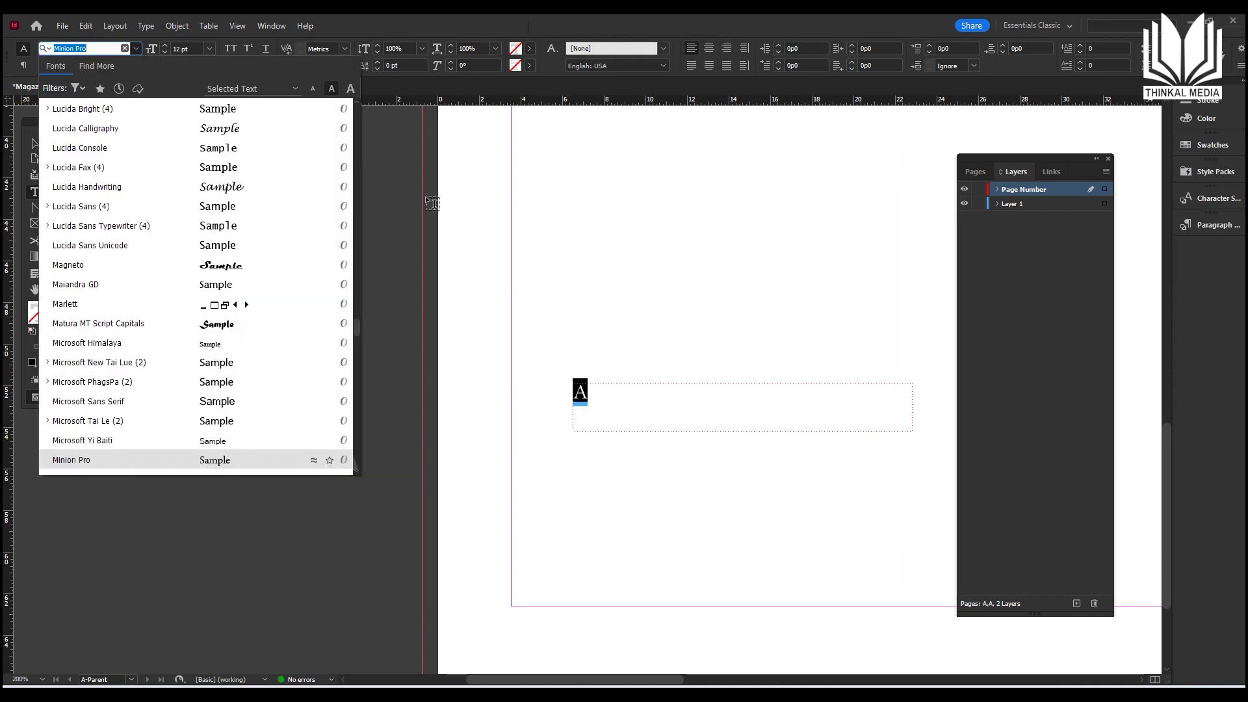
scroll(355, 117, up, 1)
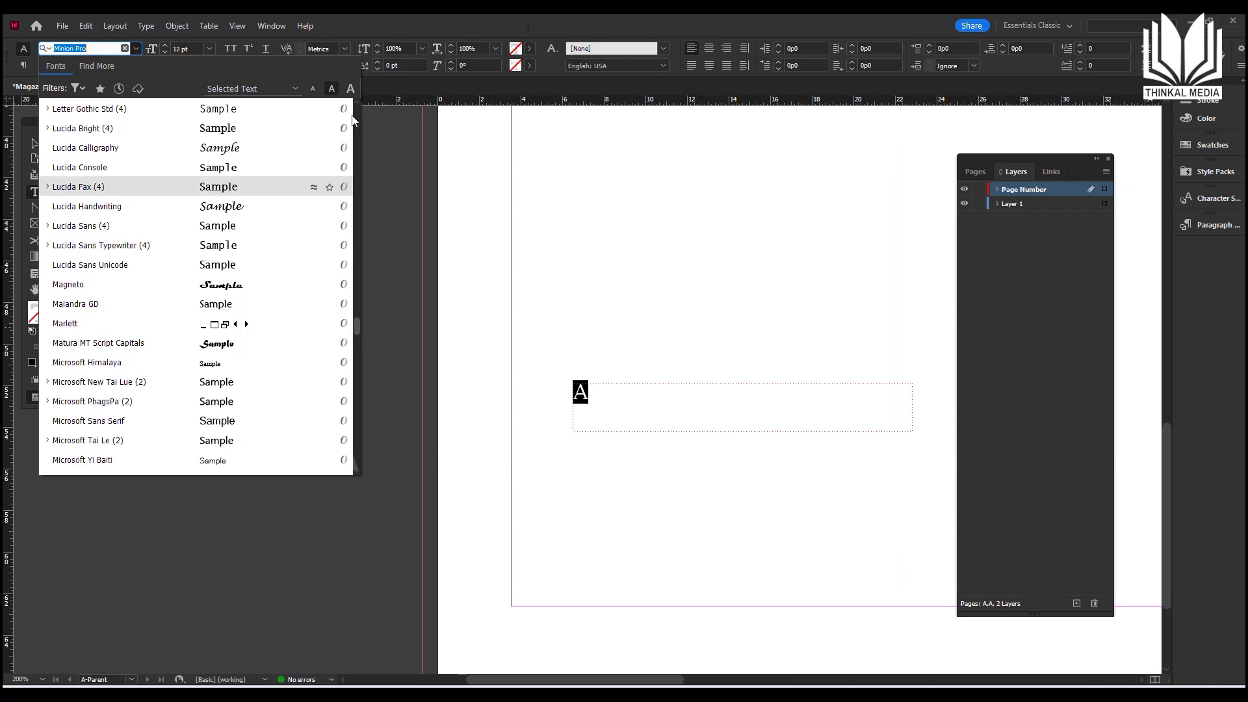
scroll(353, 104, up, 15)
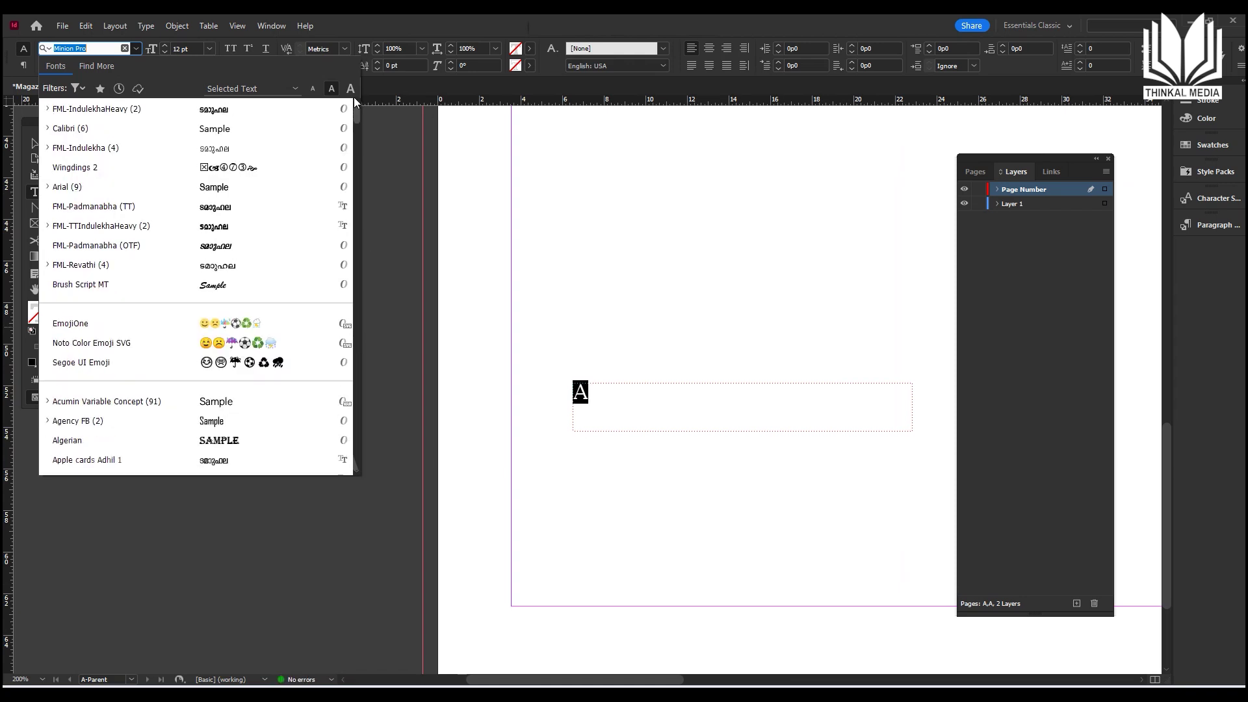
click(74, 130)
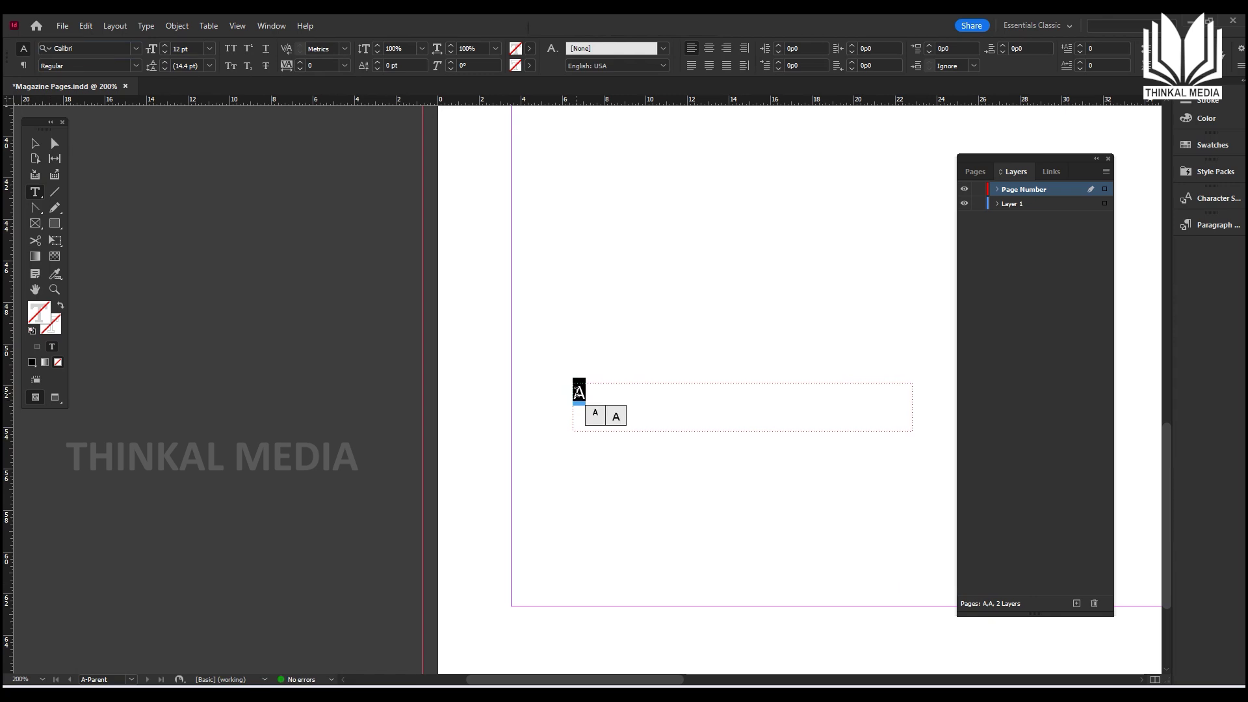
click(211, 47)
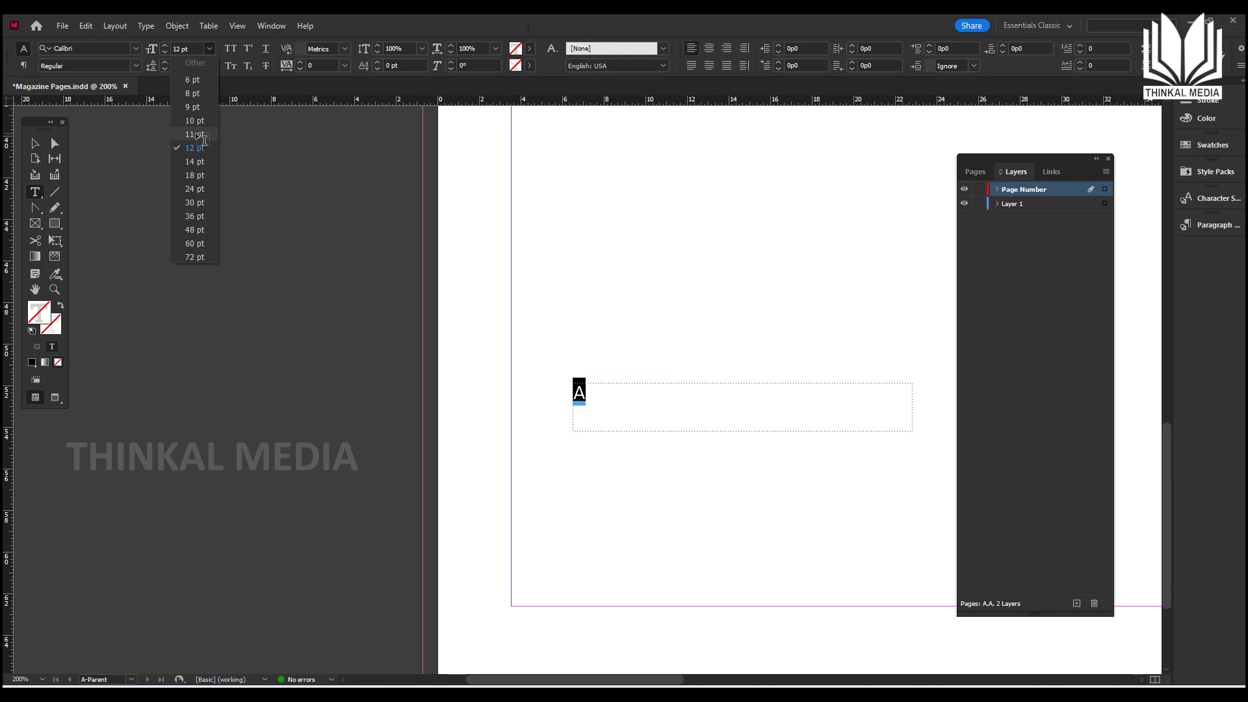
click(197, 134)
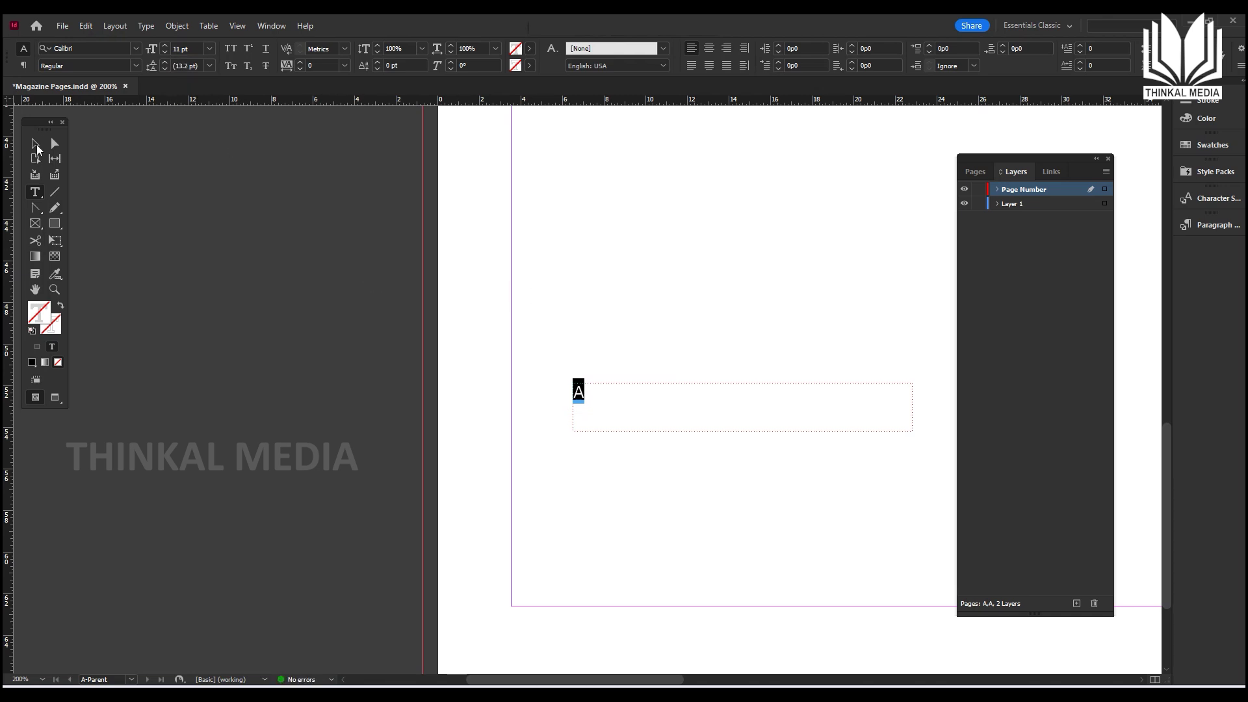
Step: Place the page number frame just below the bottom margin, aligned with the left margin, and shrink it to about 11p4 by 0p11
click(625, 397)
key(Escape)
drag(573, 390, 515, 616)
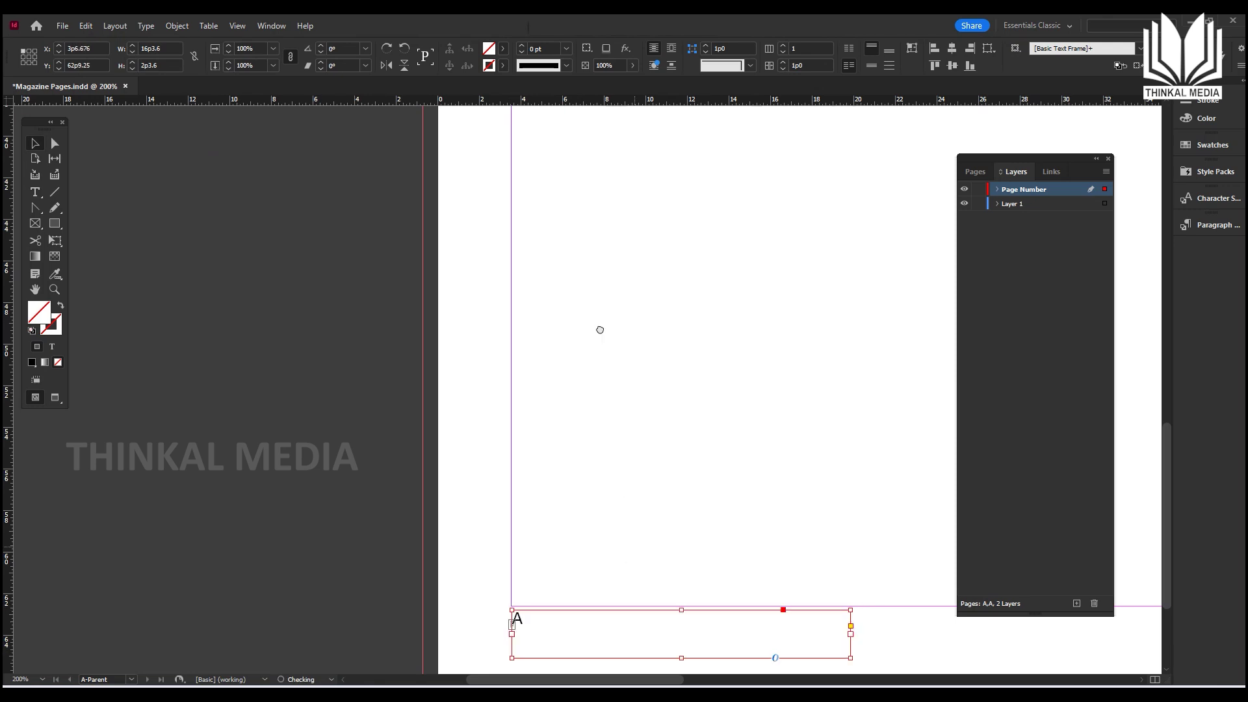
scroll(598, 329, down, 3)
scroll(499, 270, right, 3)
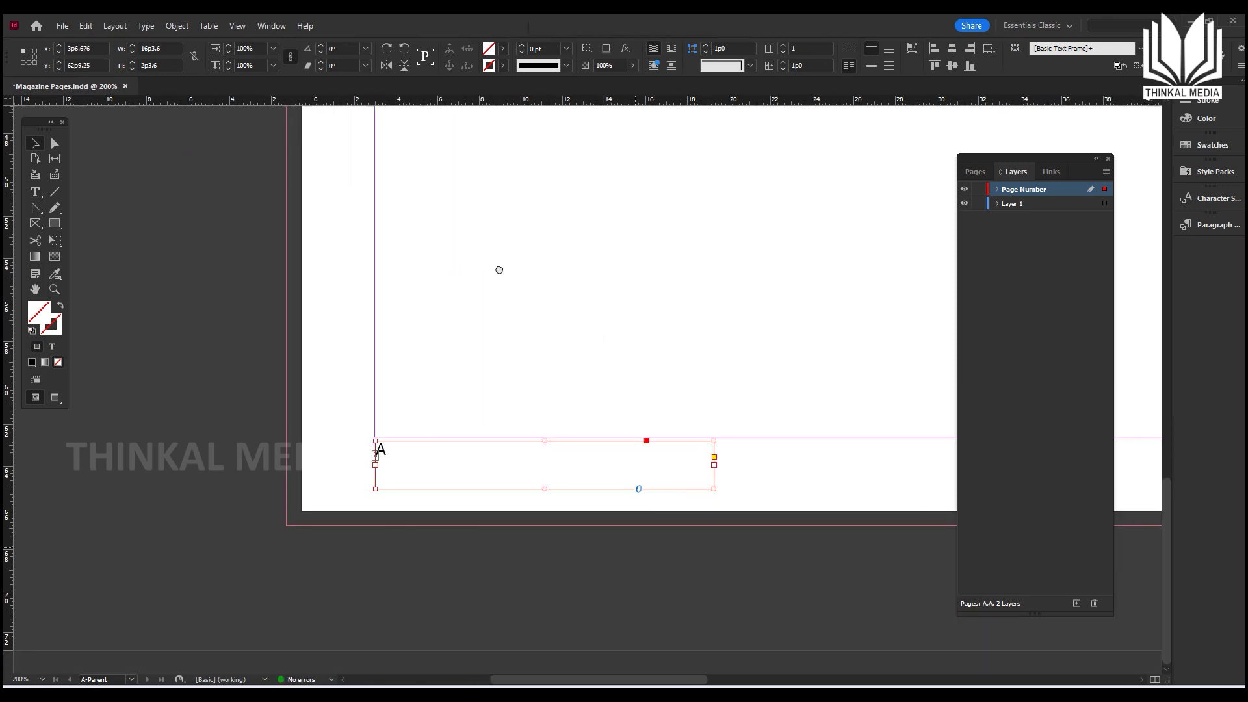
drag(457, 439, 457, 447)
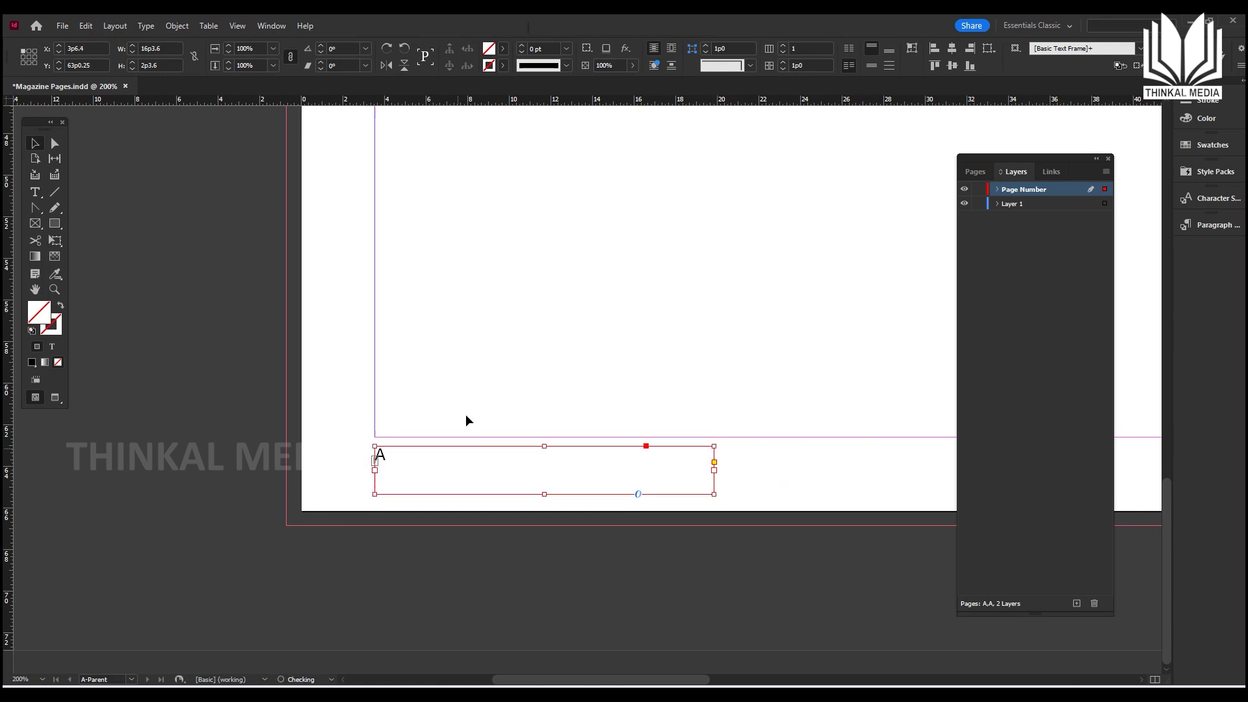
drag(542, 496, 549, 468)
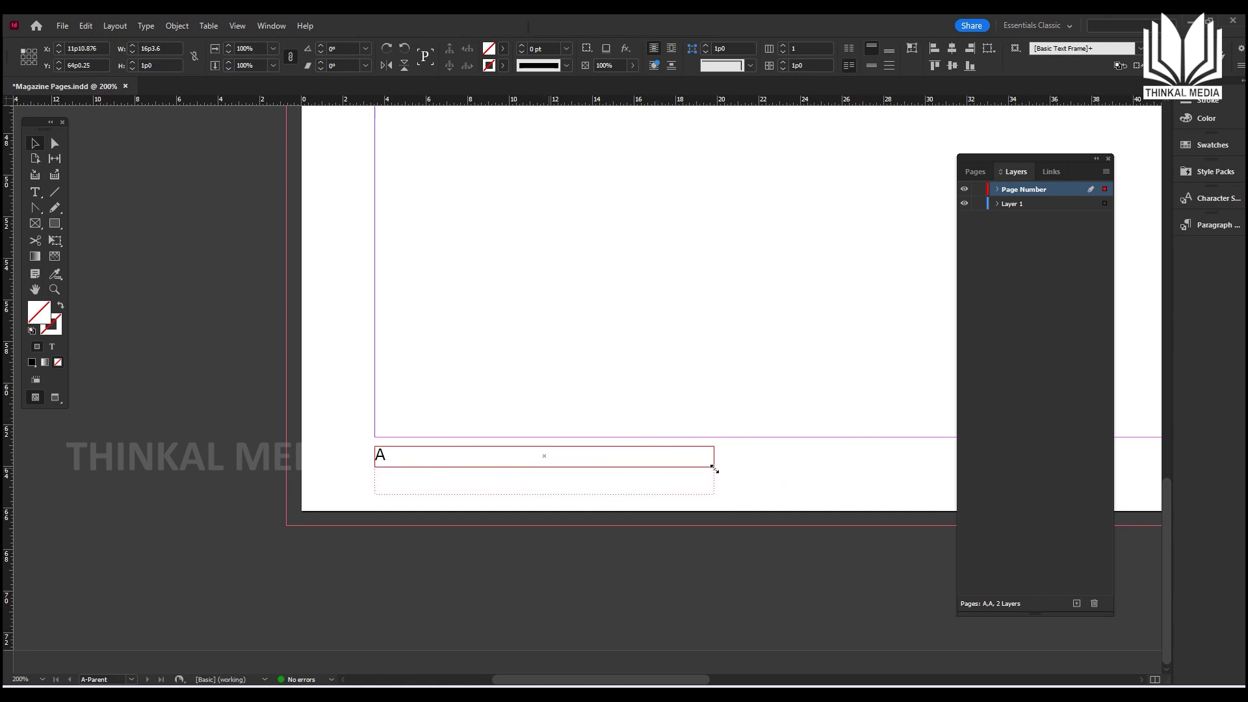
drag(713, 466, 611, 466)
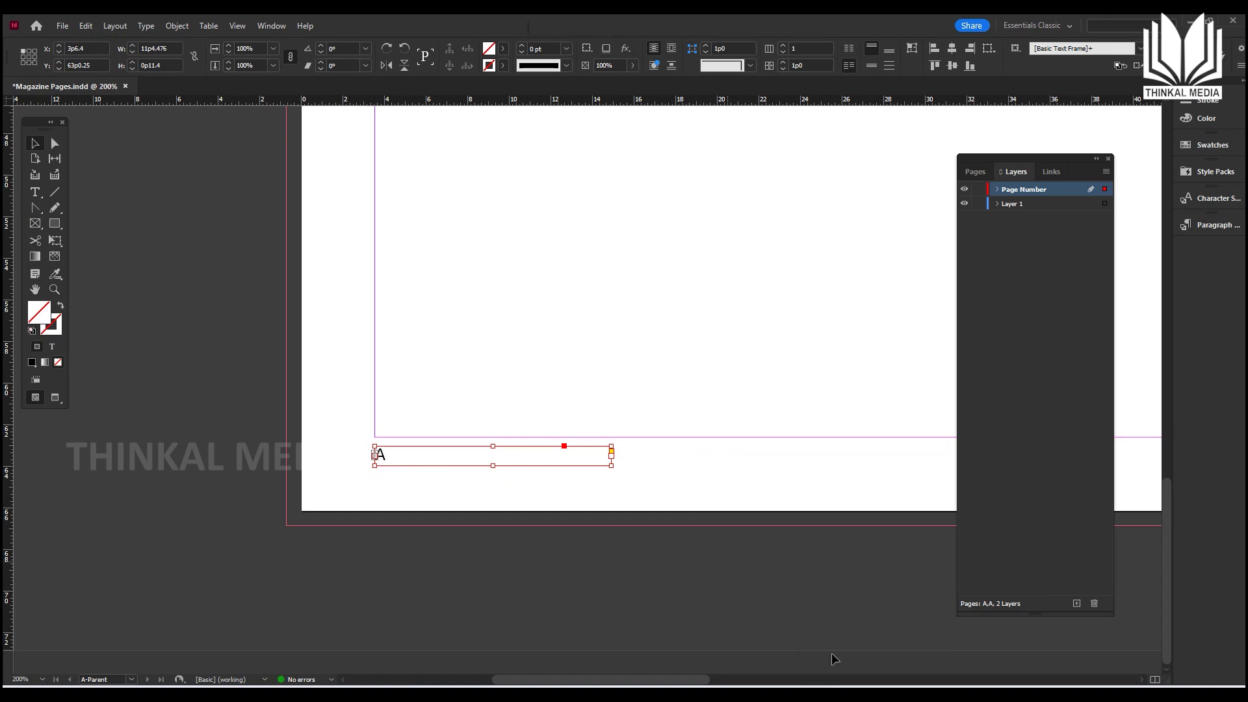
Step: Switch to Typeit!, write the title സിനിമ മാഗസിൻ and convert the selected text to FML Series
mouse_move(870, 696)
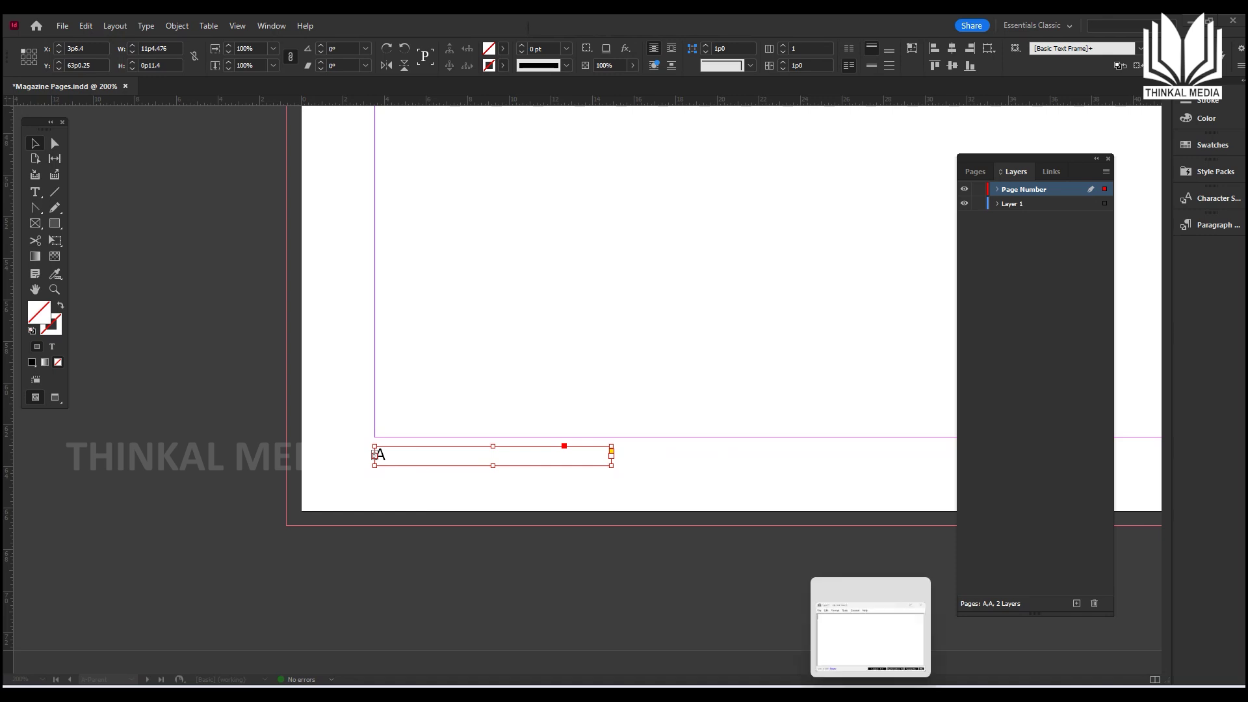
click(864, 675)
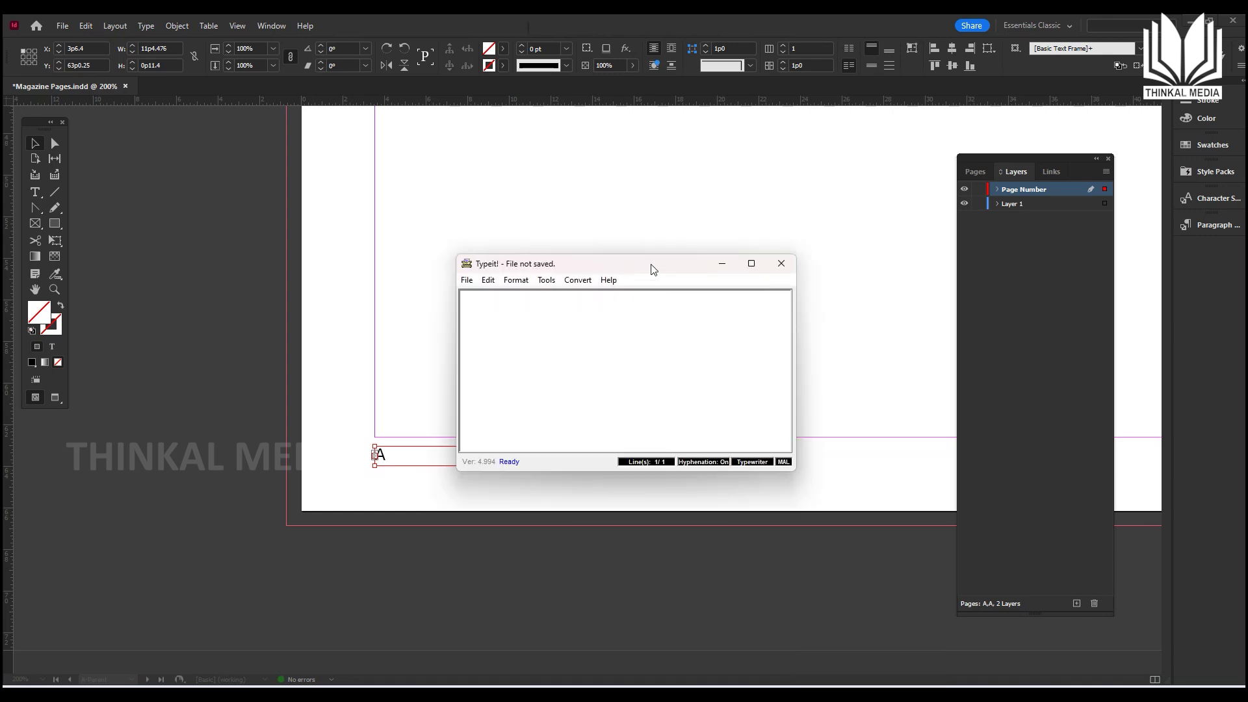
drag(695, 259, 724, 223)
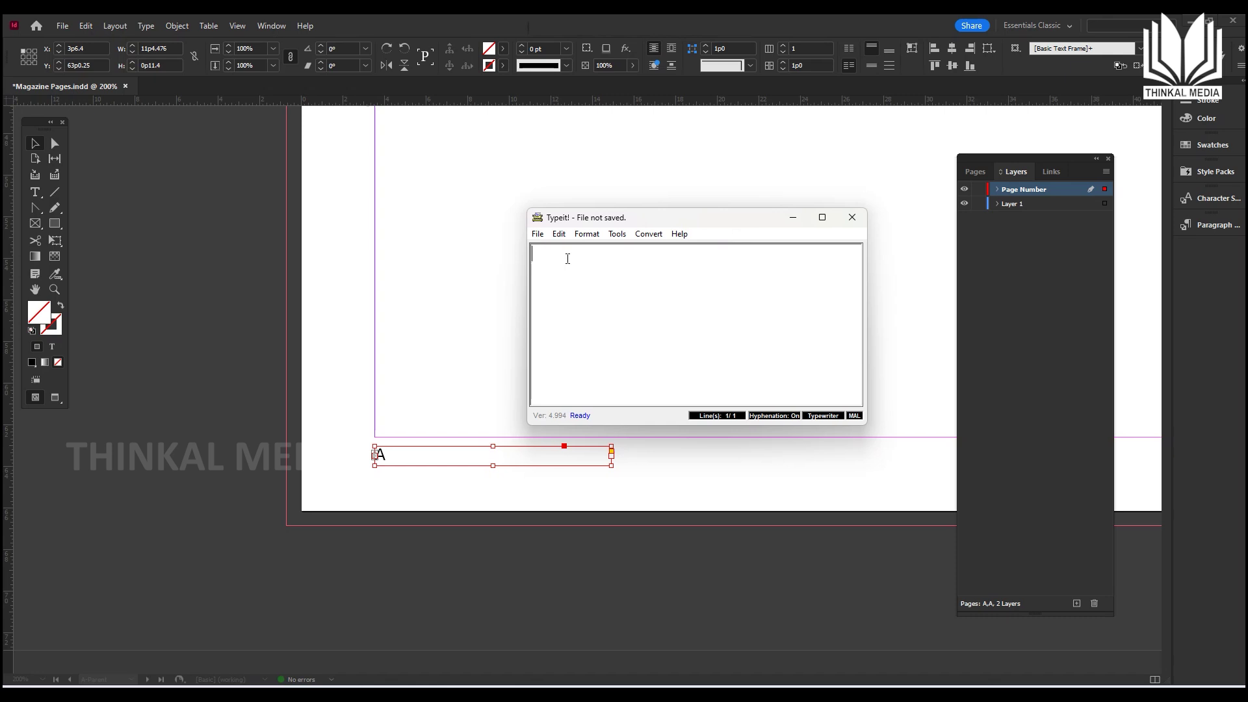
text(2inima maagasin)
drag(637, 254, 520, 254)
key(F12)
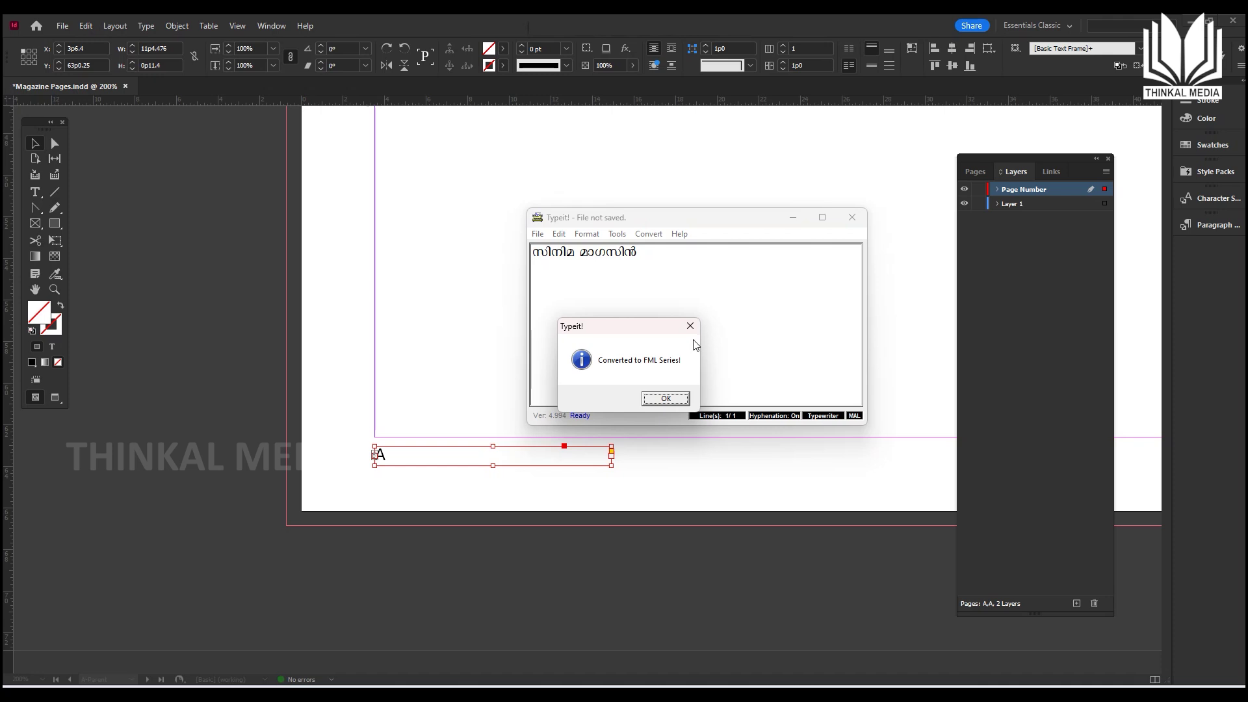
click(665, 396)
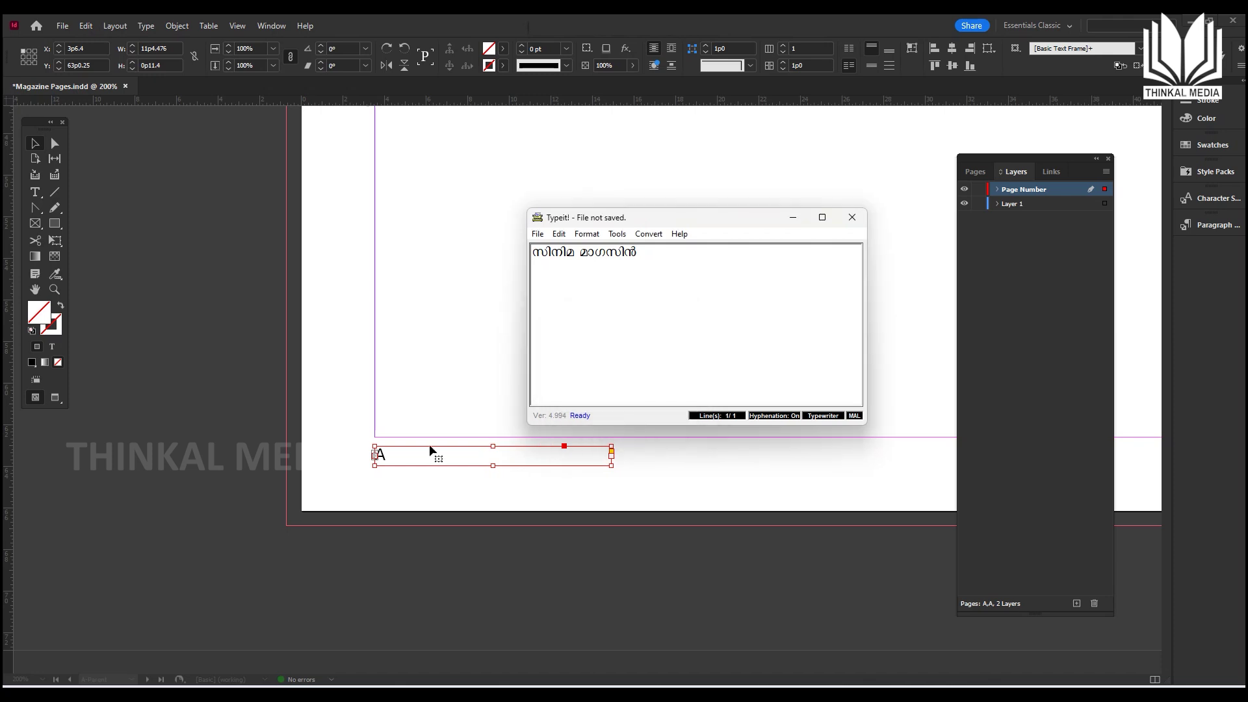
Step: Return to InDesign, draw a text frame about 8 picas wide above the page number frame and paste the converted title into it
click(792, 217)
click(36, 192)
drag(424, 332, 593, 358)
click(483, 337)
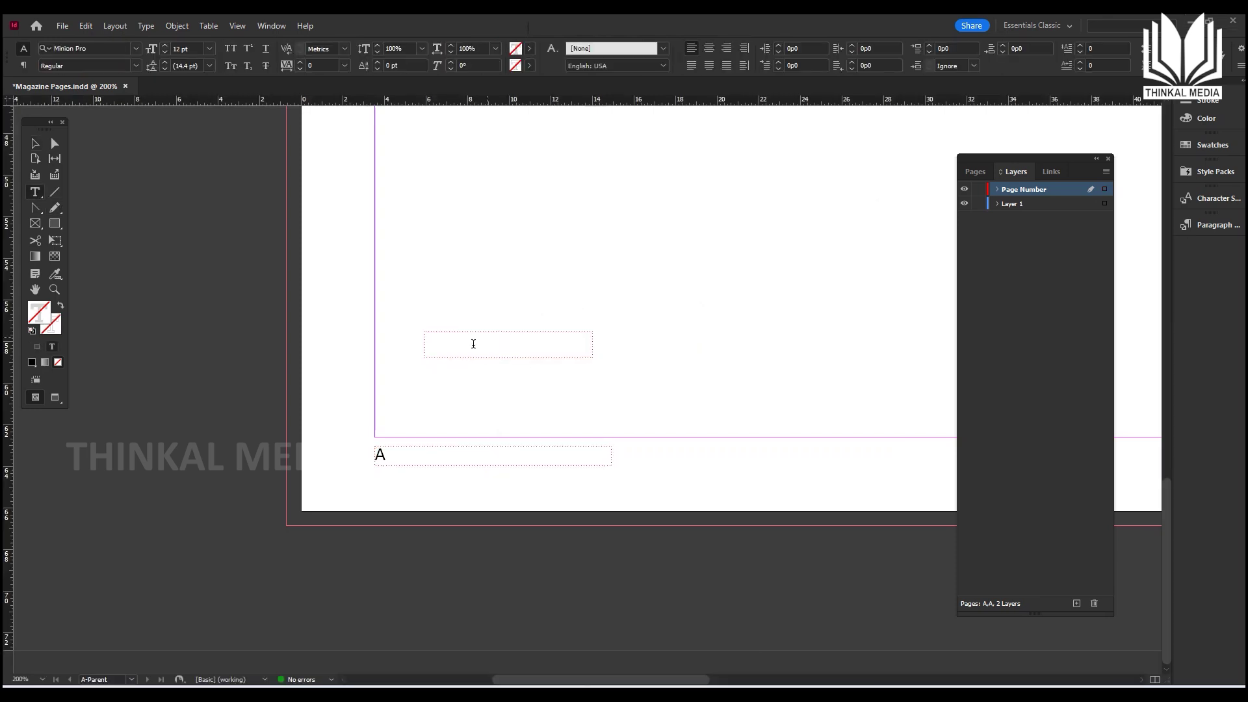
key(ctrl+v)
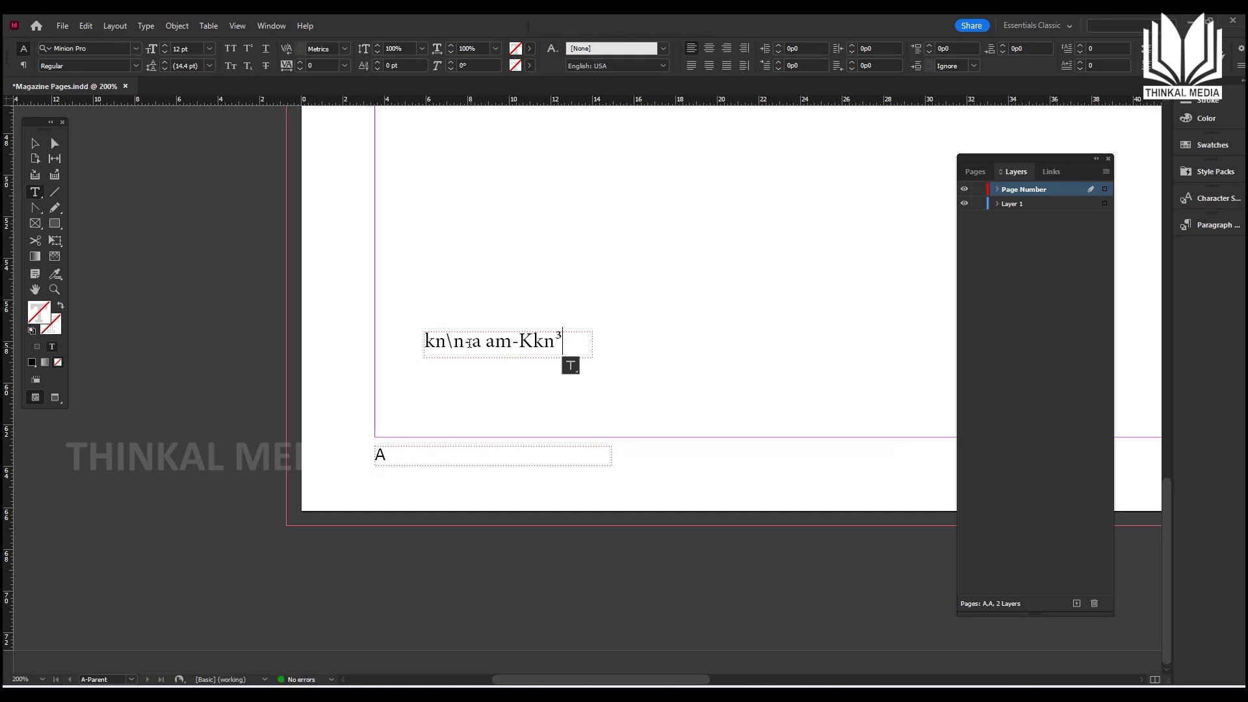
Step: Set the pasted title's font to FML-IndulekhaHeavy at 11 pt
click(455, 359)
key(ctrl+a)
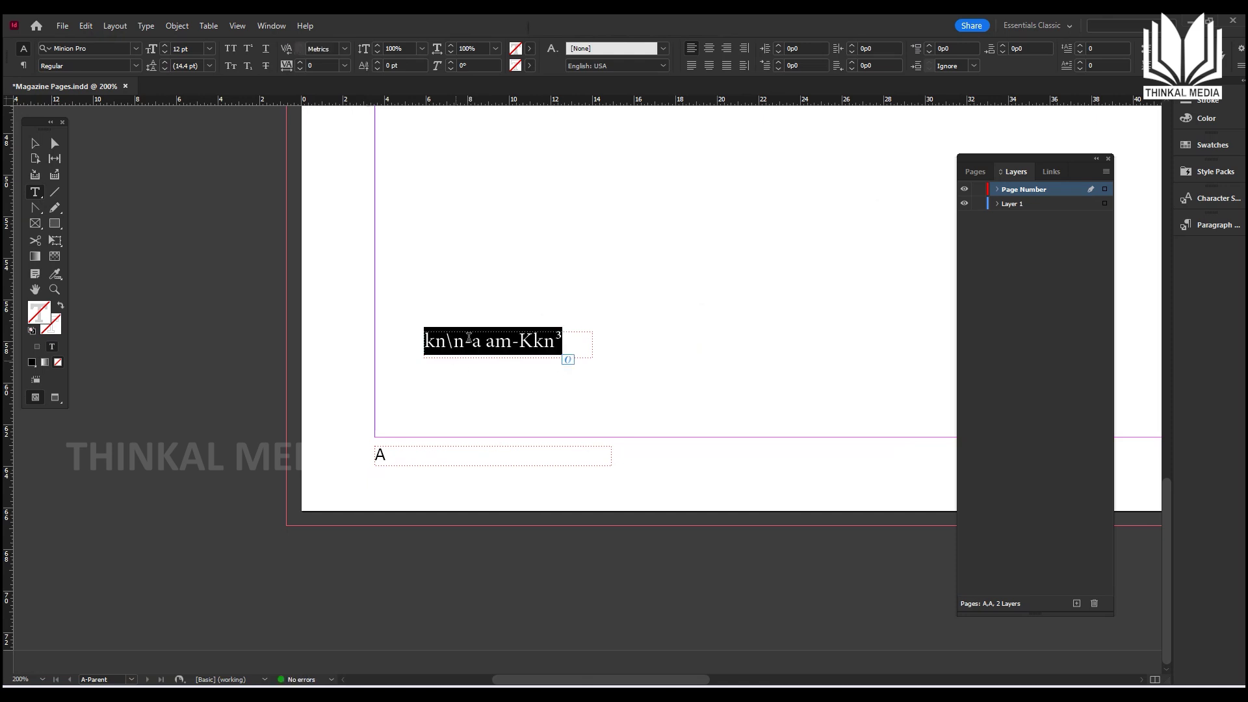
click(136, 48)
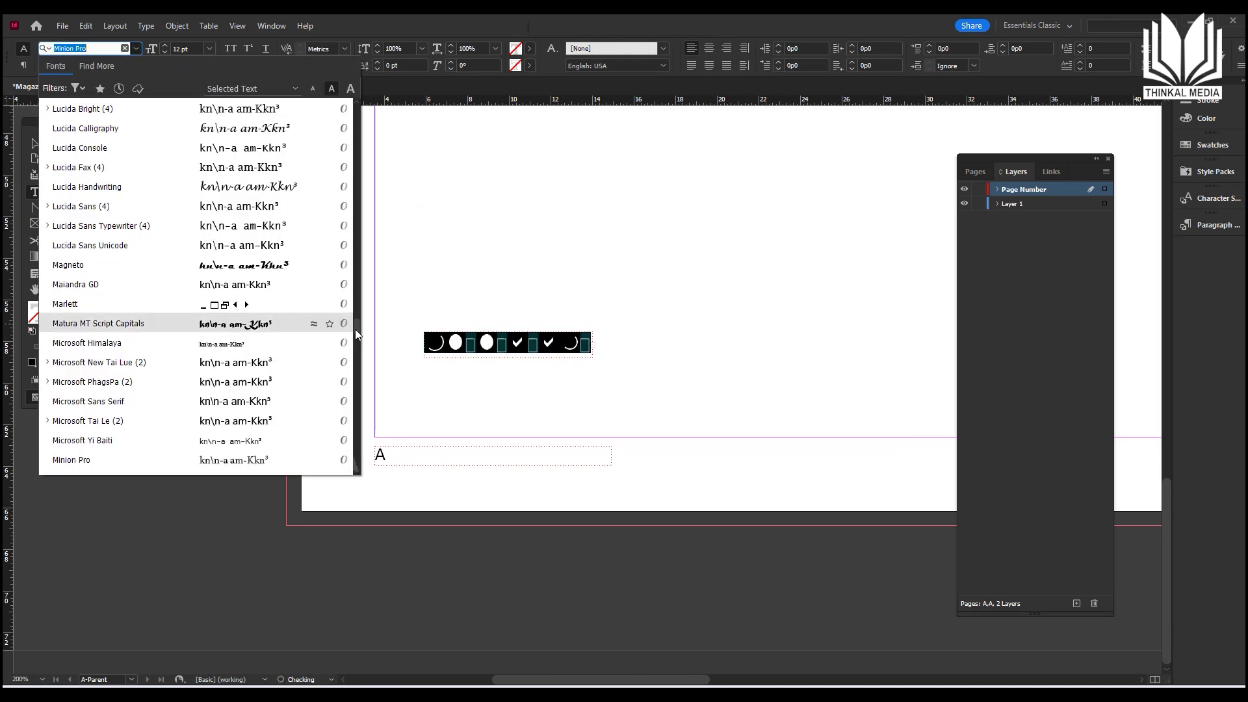
scroll(346, 195, up, 5)
scroll(346, 114, up, 15)
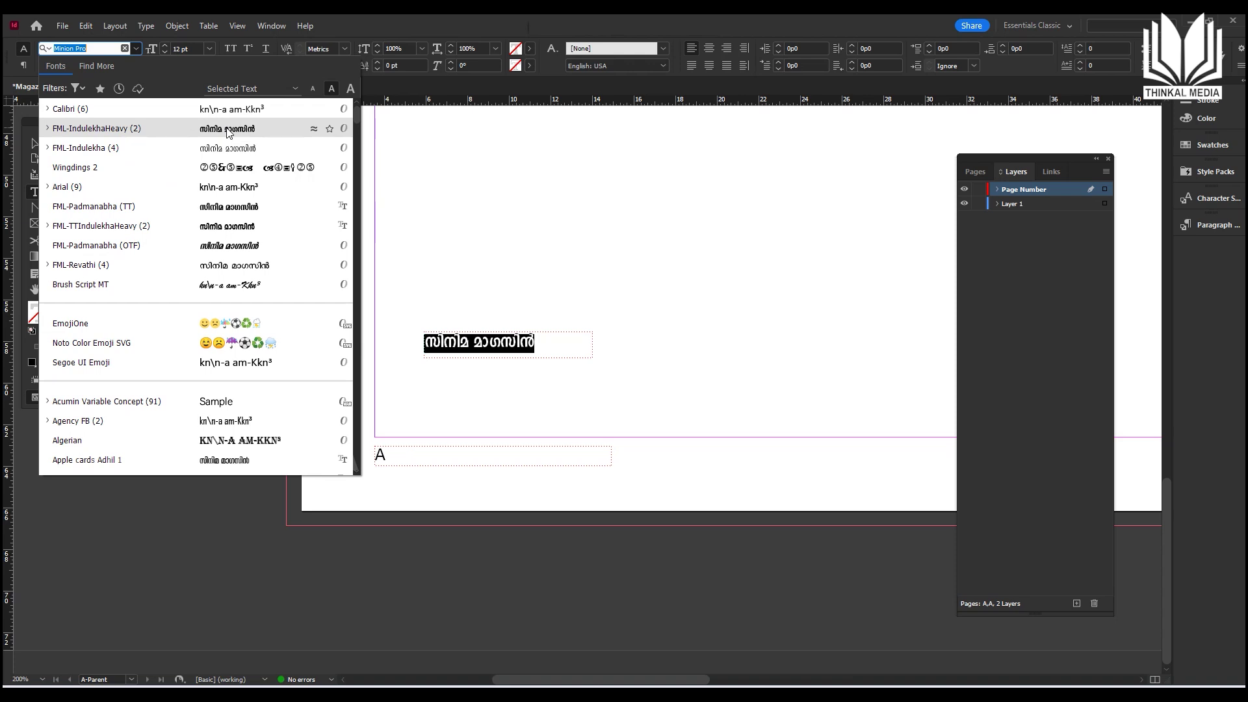
click(227, 132)
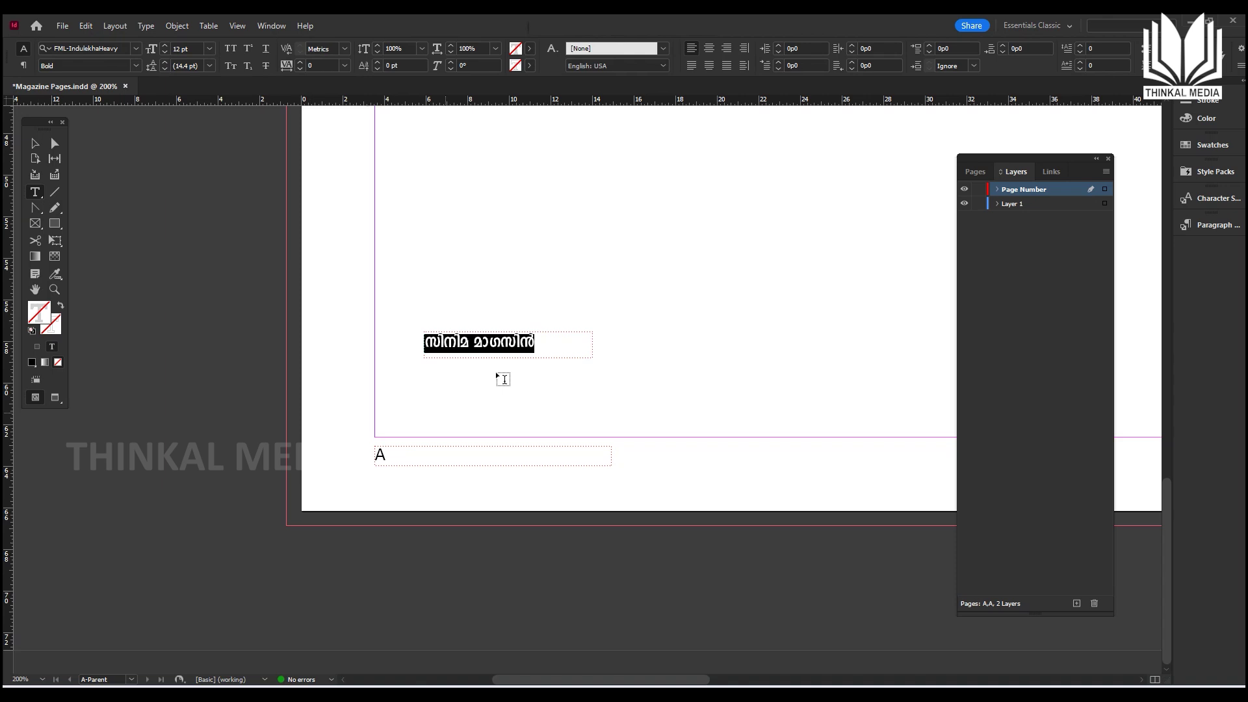
click(209, 48)
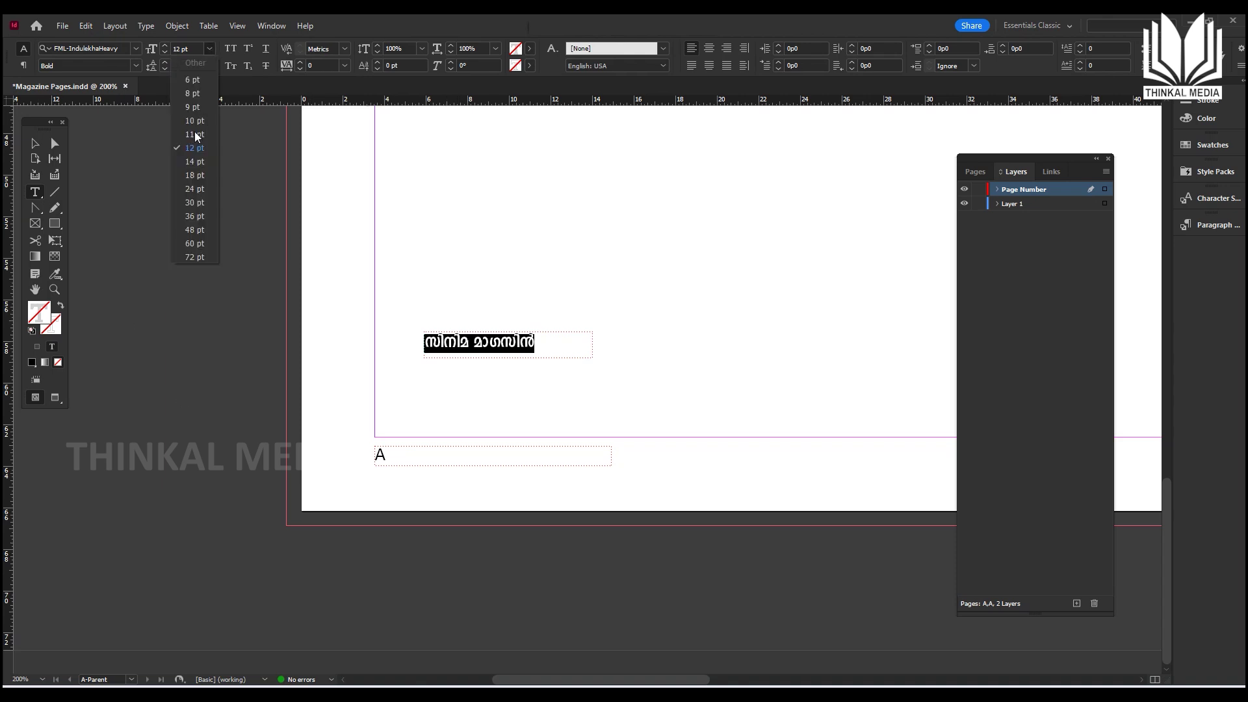
click(194, 135)
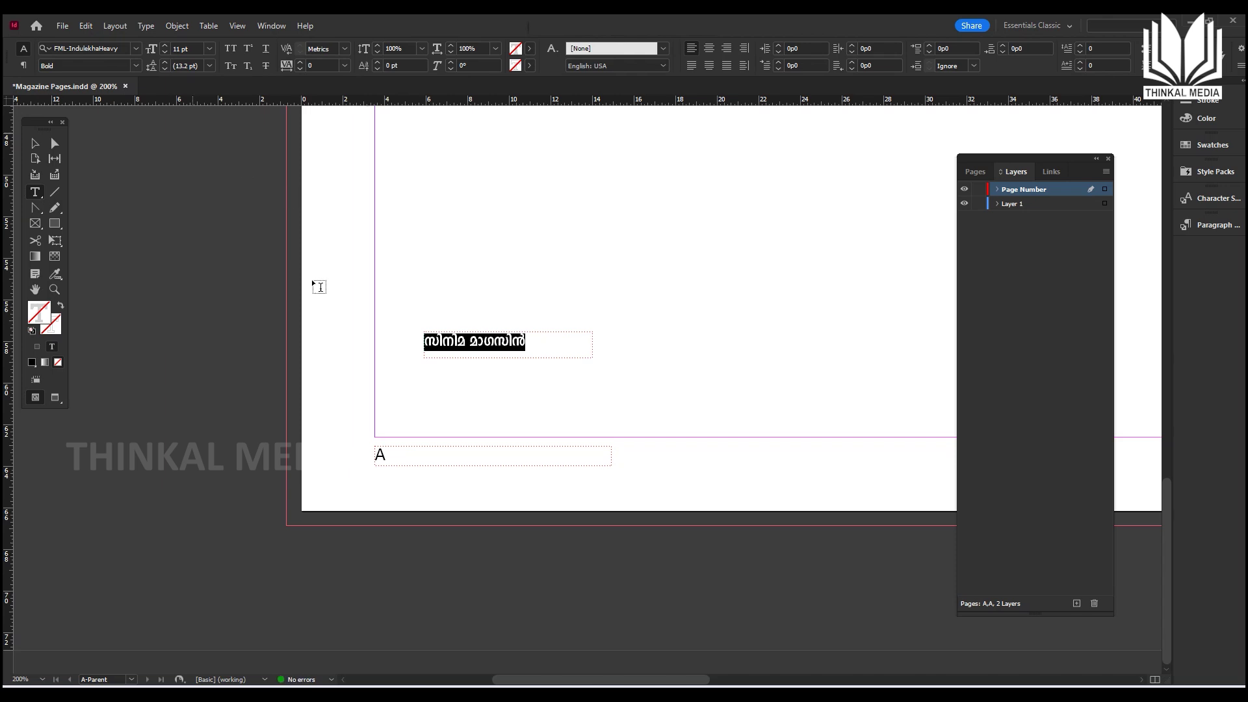
Step: Add a vertical bar after the page number marker and paste a copy of the formatted title behind it
click(375, 459)
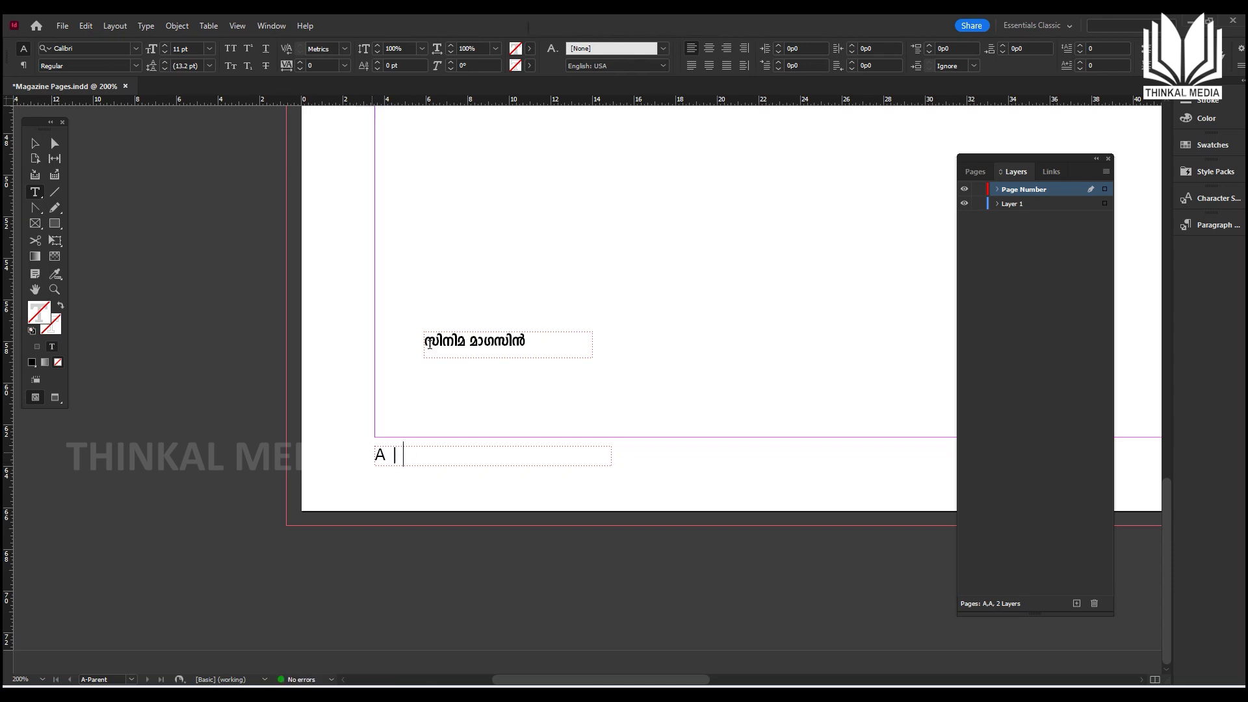
triple_click(527, 343)
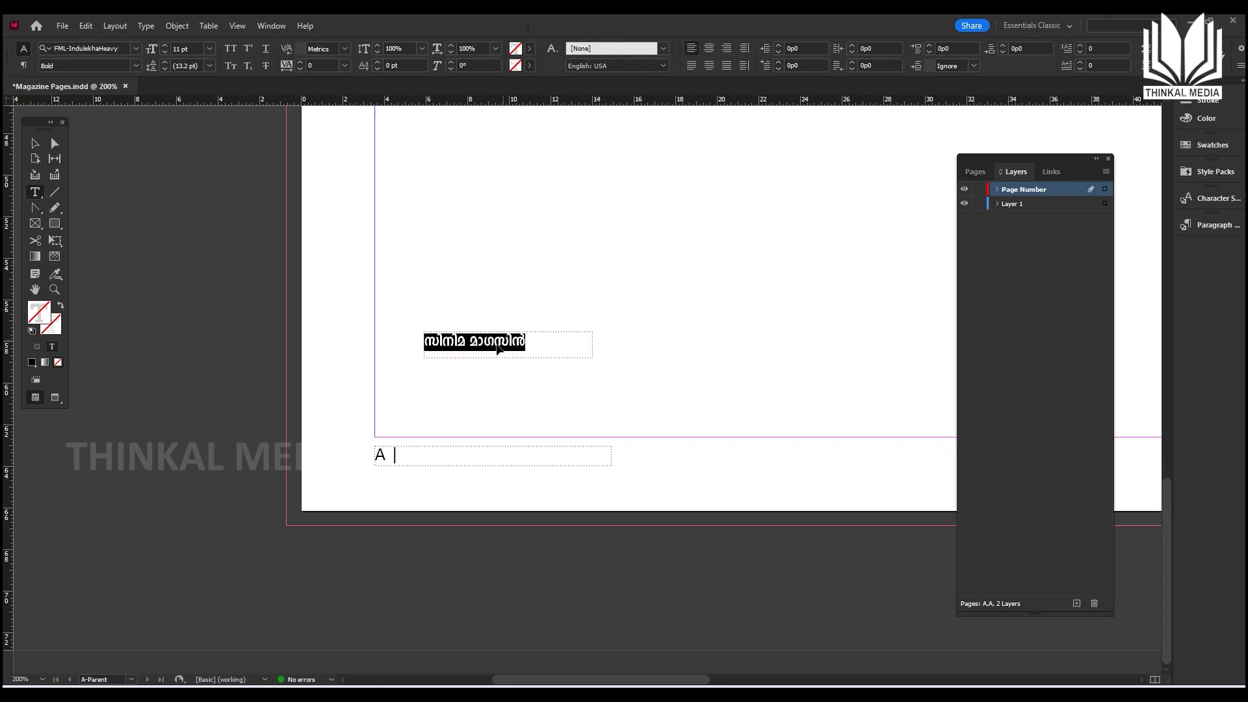
click(385, 474)
key(ctrl+v)
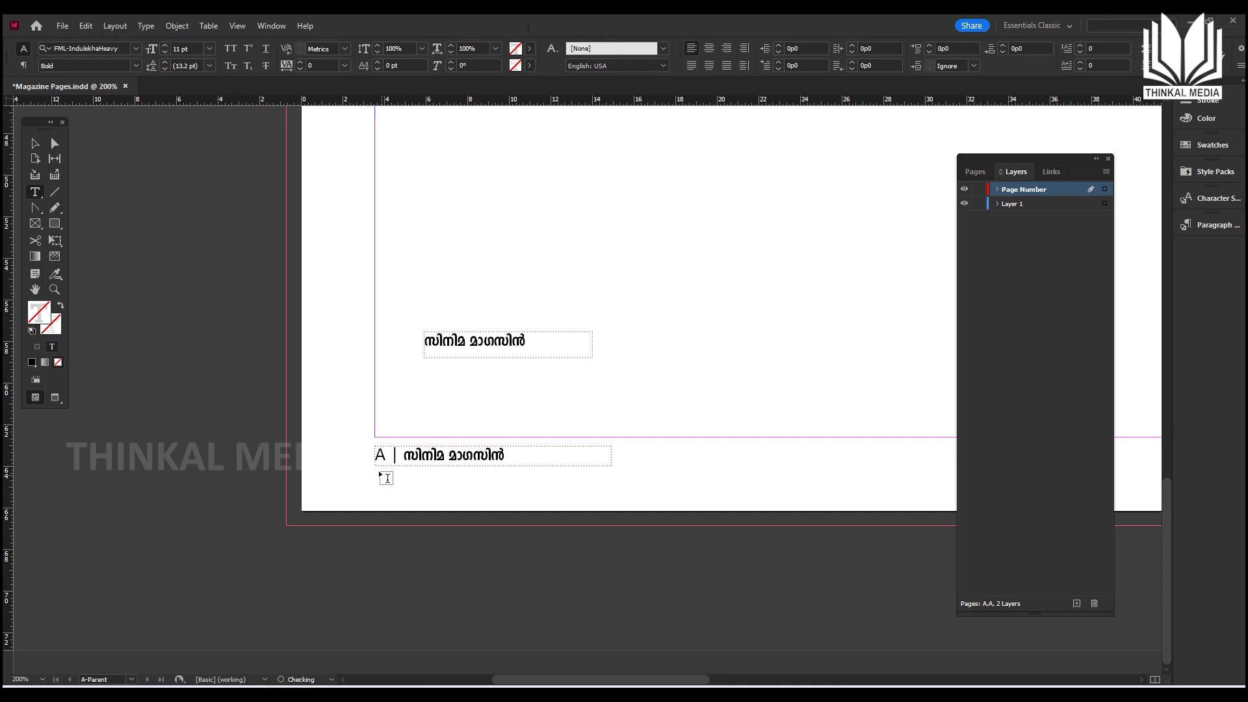
Step: Remove the extra spaces before and after the vertical bar between the page number and the title
key(BackSpace)
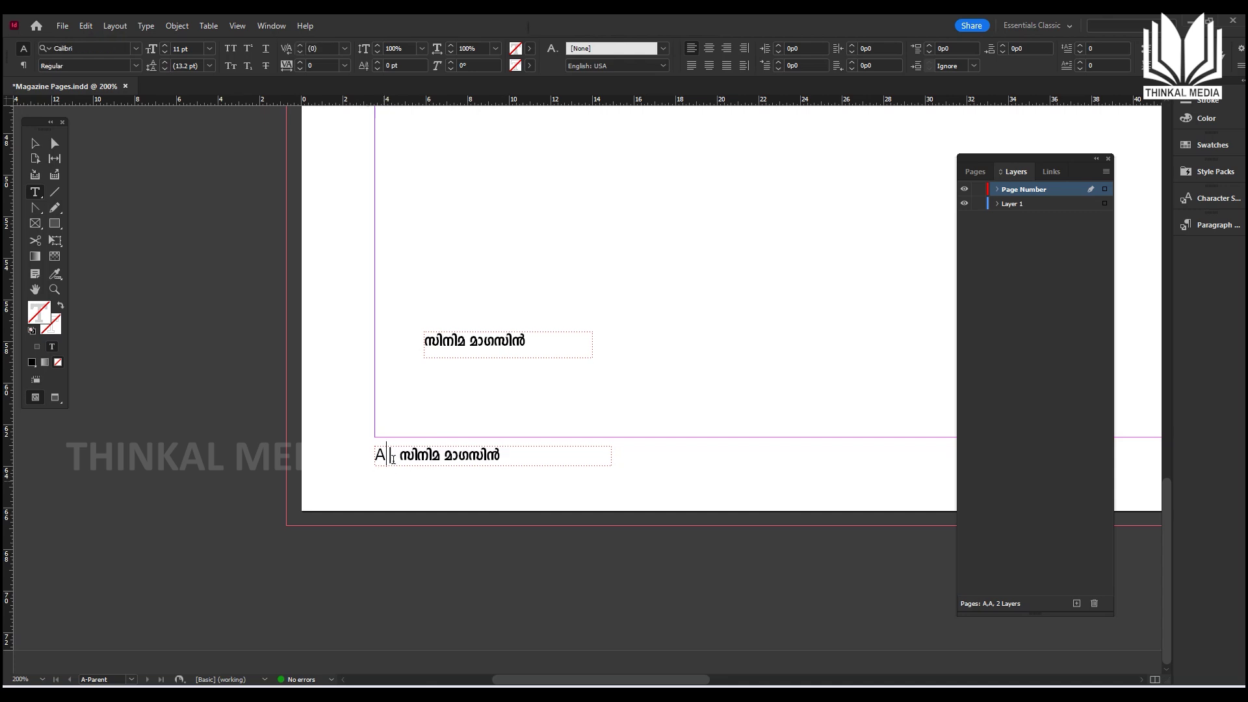
click(391, 464)
key(Right)
key(BackSpace)
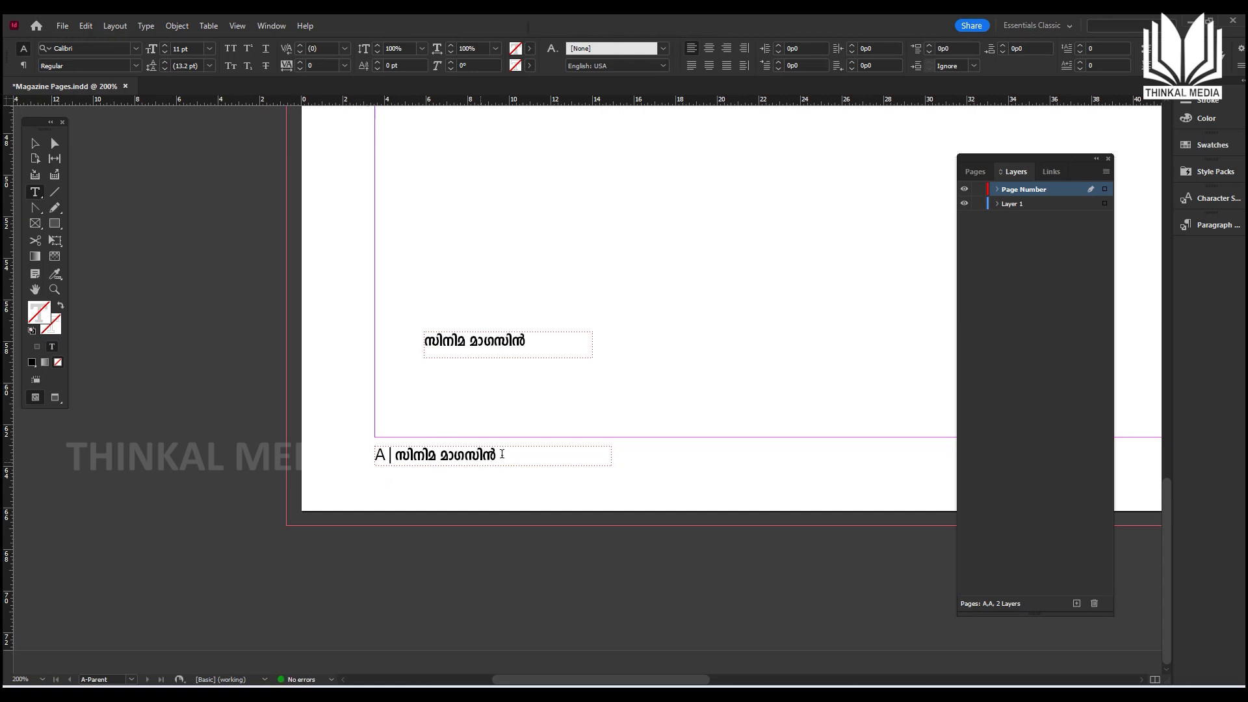
Step: Copy the vertical bar to the end of the footer title and add the year 2025 after it
click(501, 453)
drag(387, 454, 396, 454)
key(ctrl+c)
click(502, 455)
key(ctrl+v)
text(2025)
click(497, 458)
Step: Shrink the footer text frame to about 8p10 by 0p10
click(34, 145)
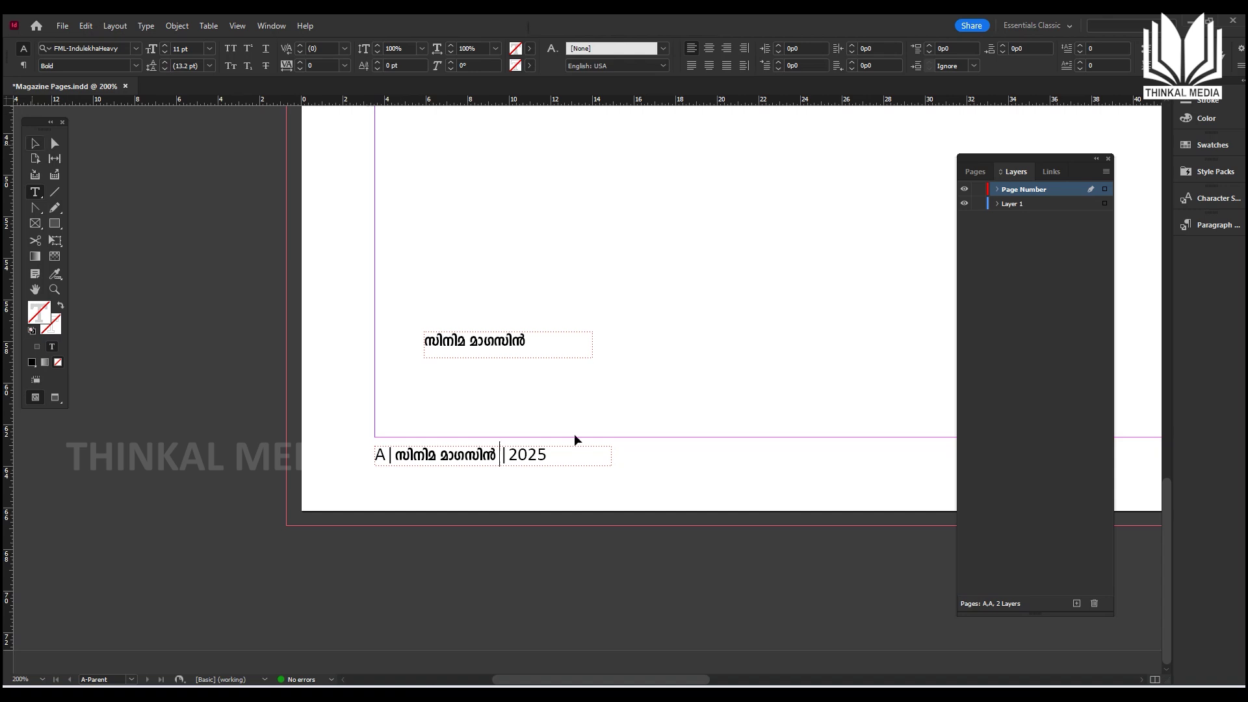
click(524, 454)
drag(611, 465, 558, 463)
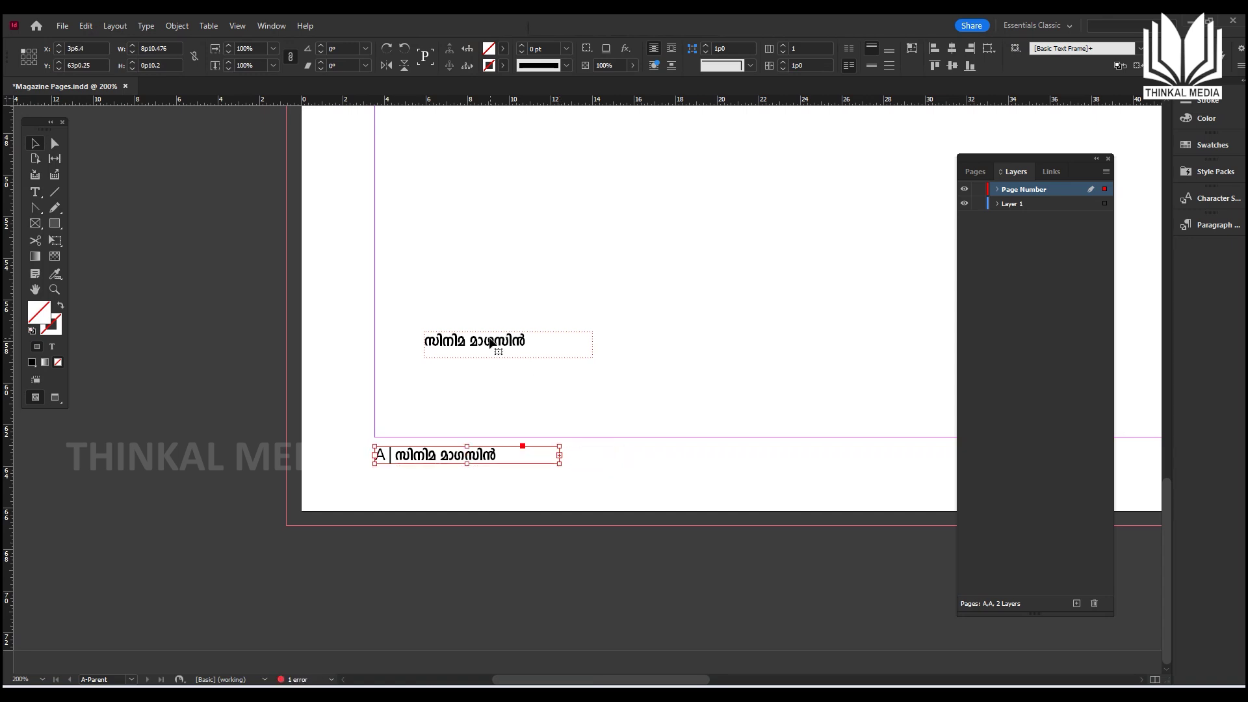
Step: Delete the spare title text frame above the footer
click(492, 343)
key(Delete)
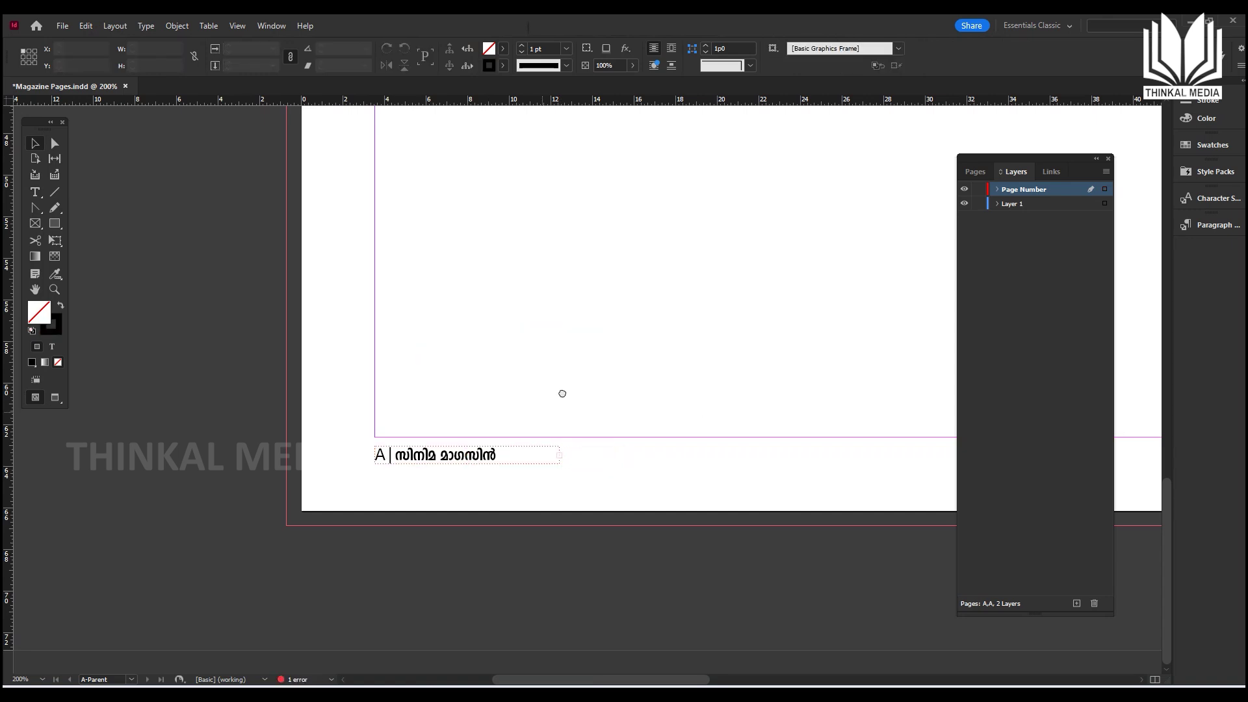
scroll(494, 372, right, 3)
scroll(490, 371, right, 1)
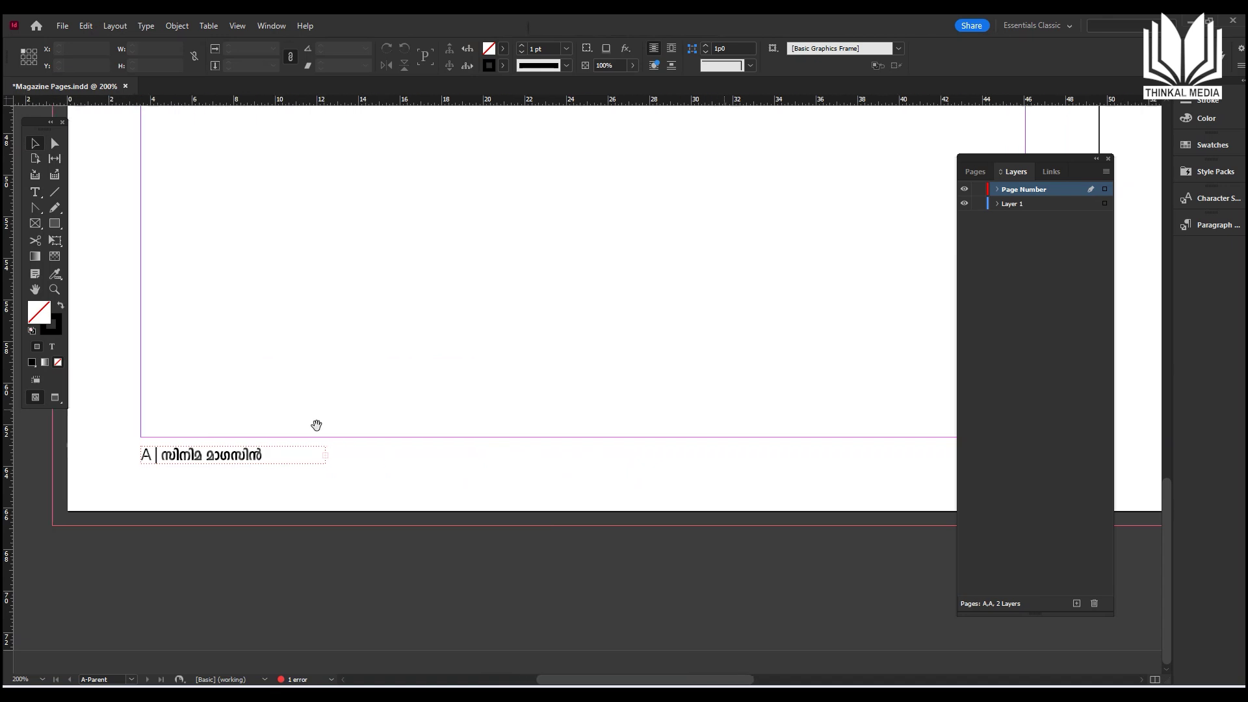
Step: Copy the left-page footer frame to the right page's outer bottom corner, at about X 88p6, Y 63p0
click(255, 461)
drag(255, 461, 818, 457)
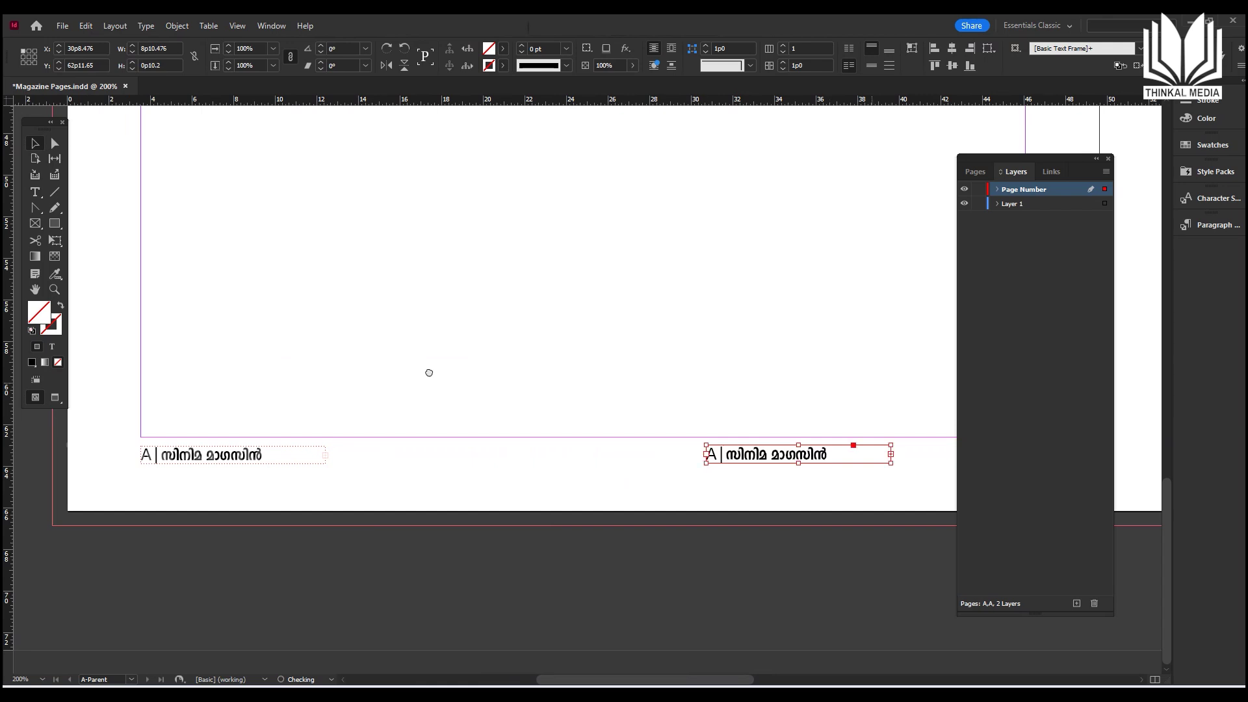
scroll(404, 371, right, 7)
drag(329, 460, 889, 460)
scroll(364, 386, right, 10)
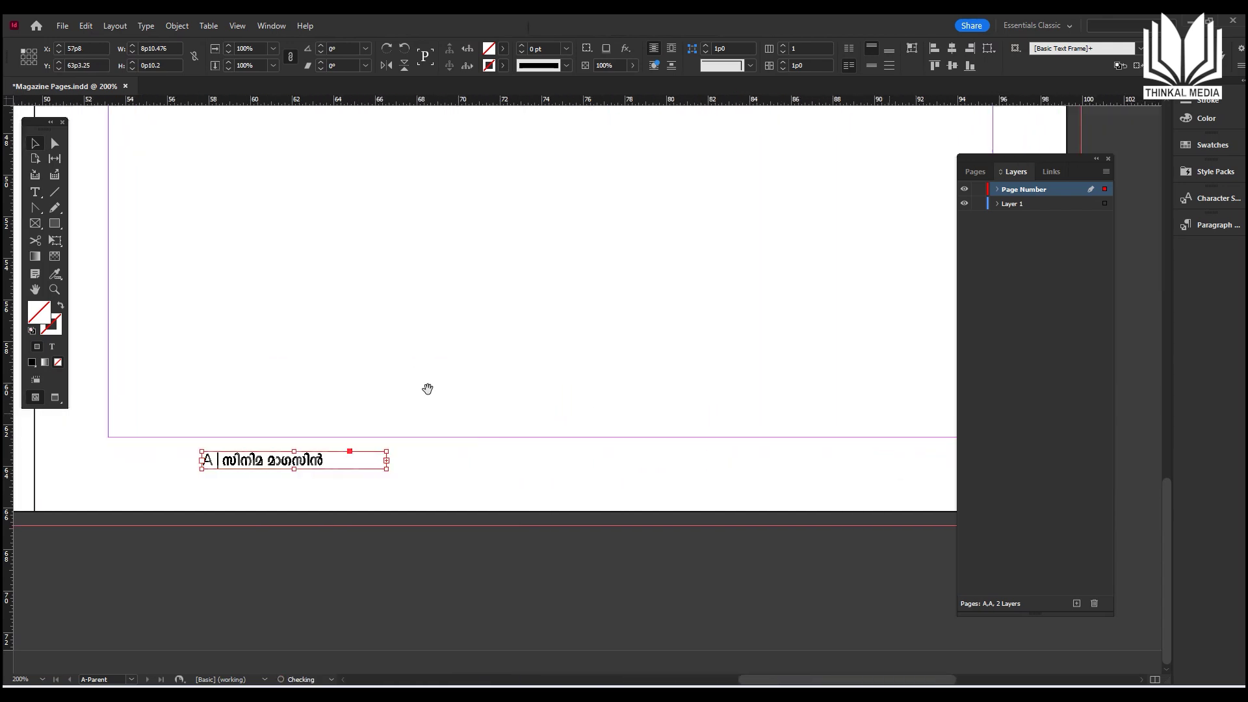
scroll(589, 419, right, 3)
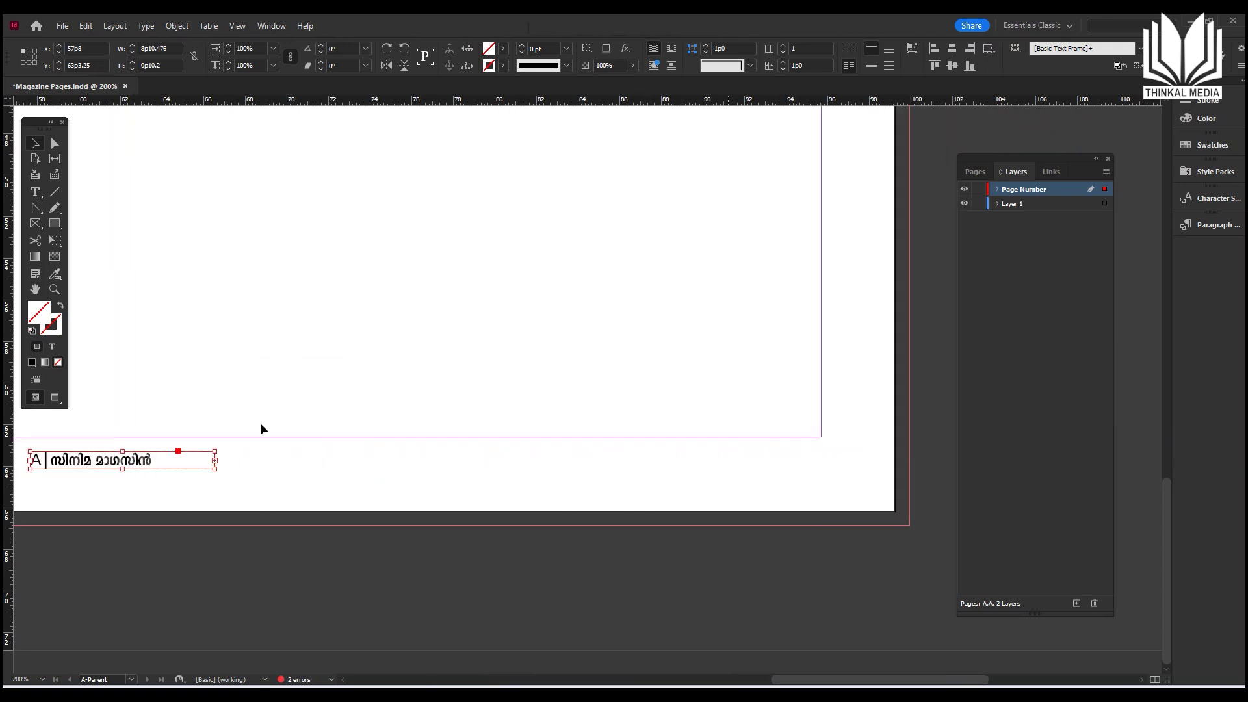
drag(137, 460, 763, 456)
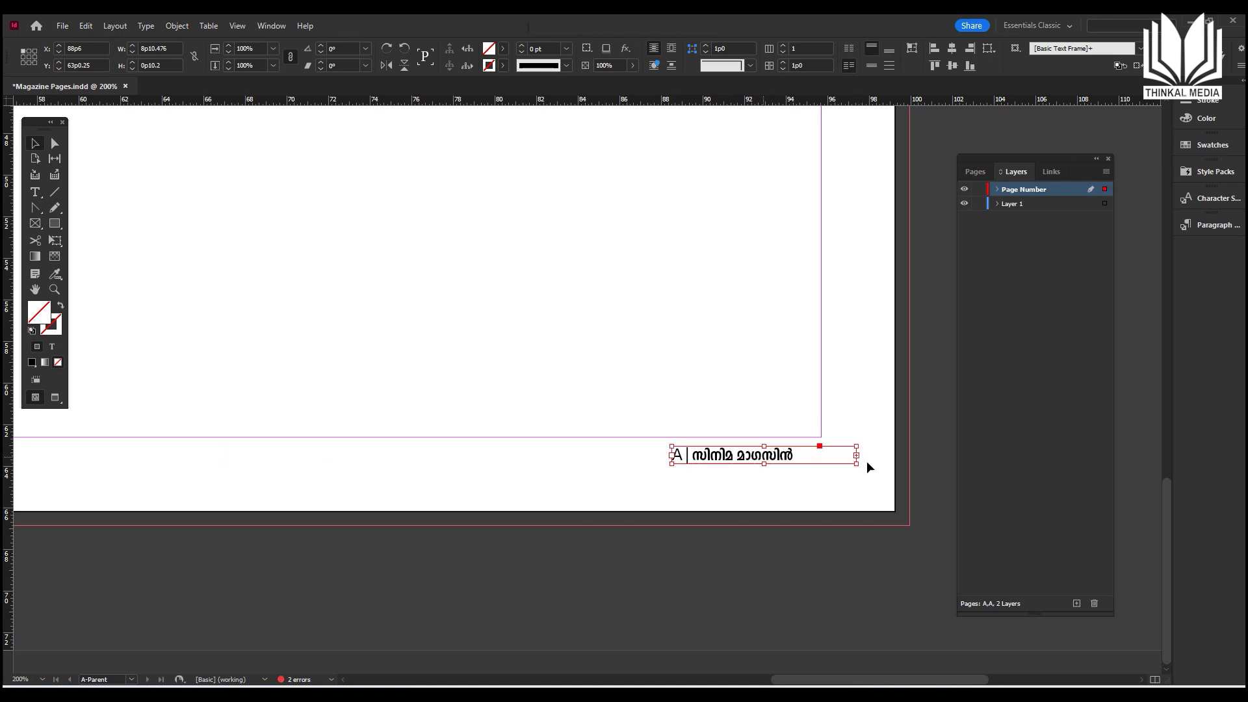
drag(860, 463, 776, 455)
key(ctrl+shift+a)
Step: Enlarge the left-page footer frame to about 9p11 by 1p0 and save the document
drag(353, 390, 696, 390)
drag(323, 395, 627, 407)
drag(169, 396, 434, 396)
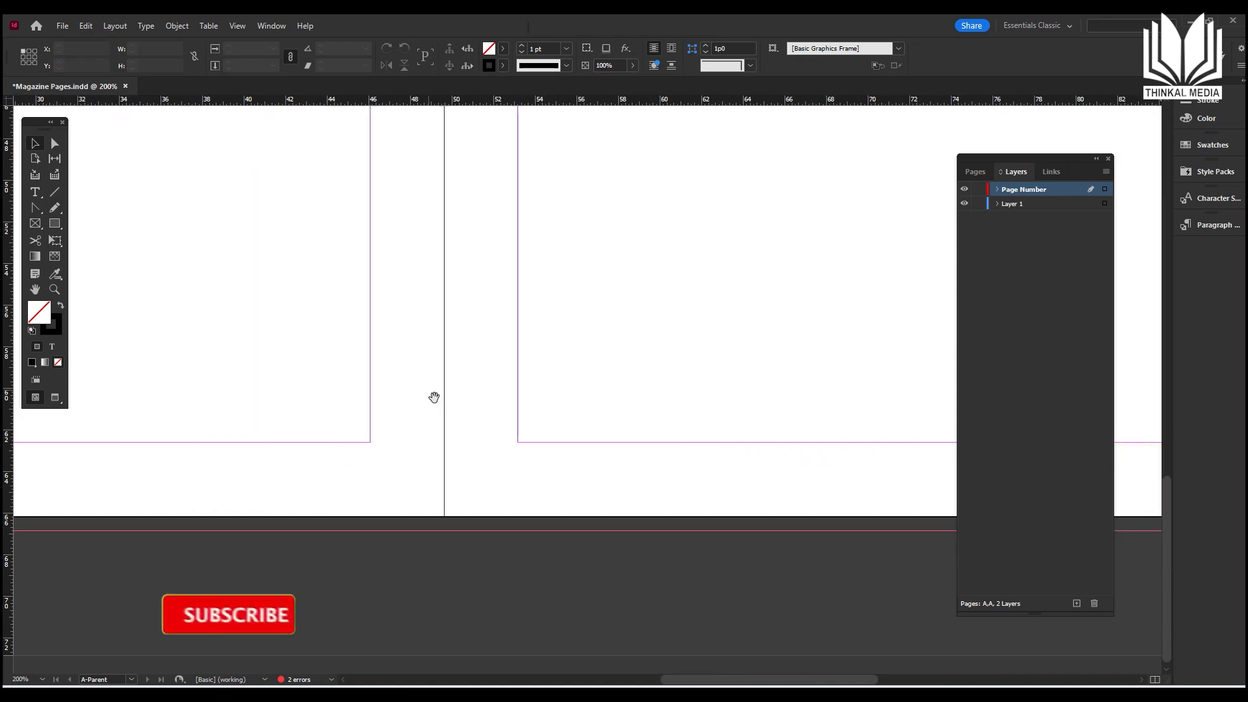
scroll(625, 395, left, 6)
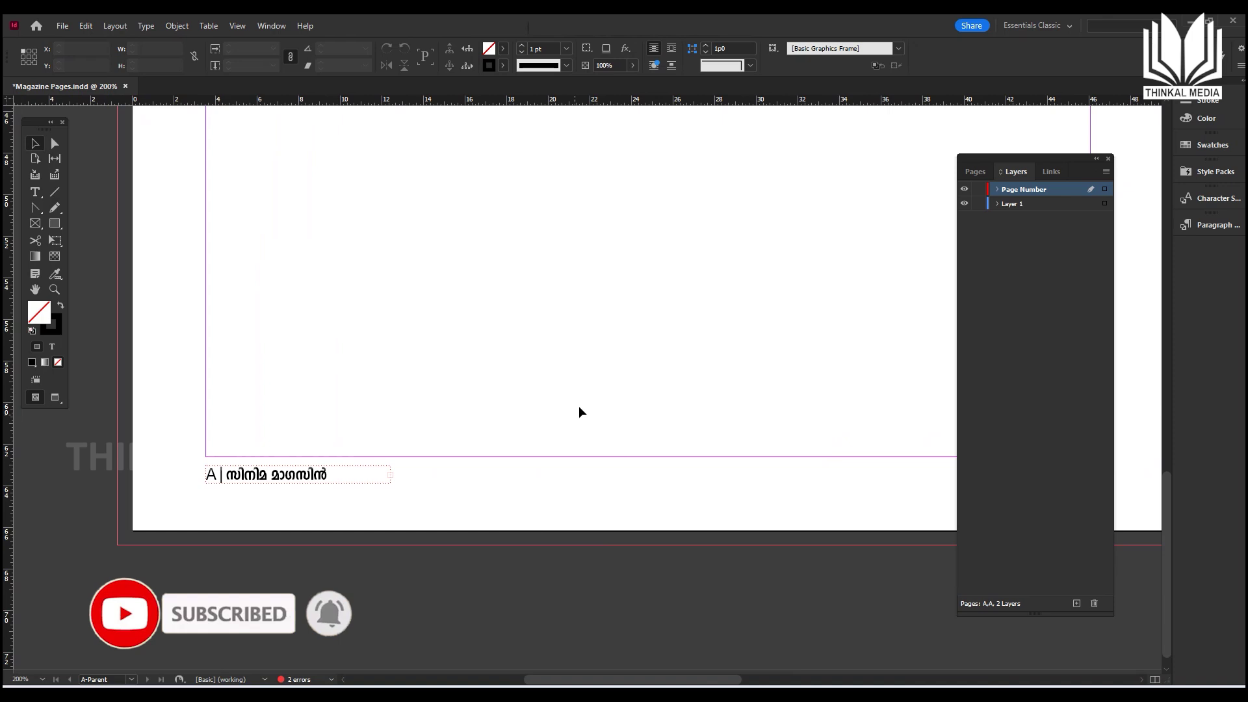
click(307, 478)
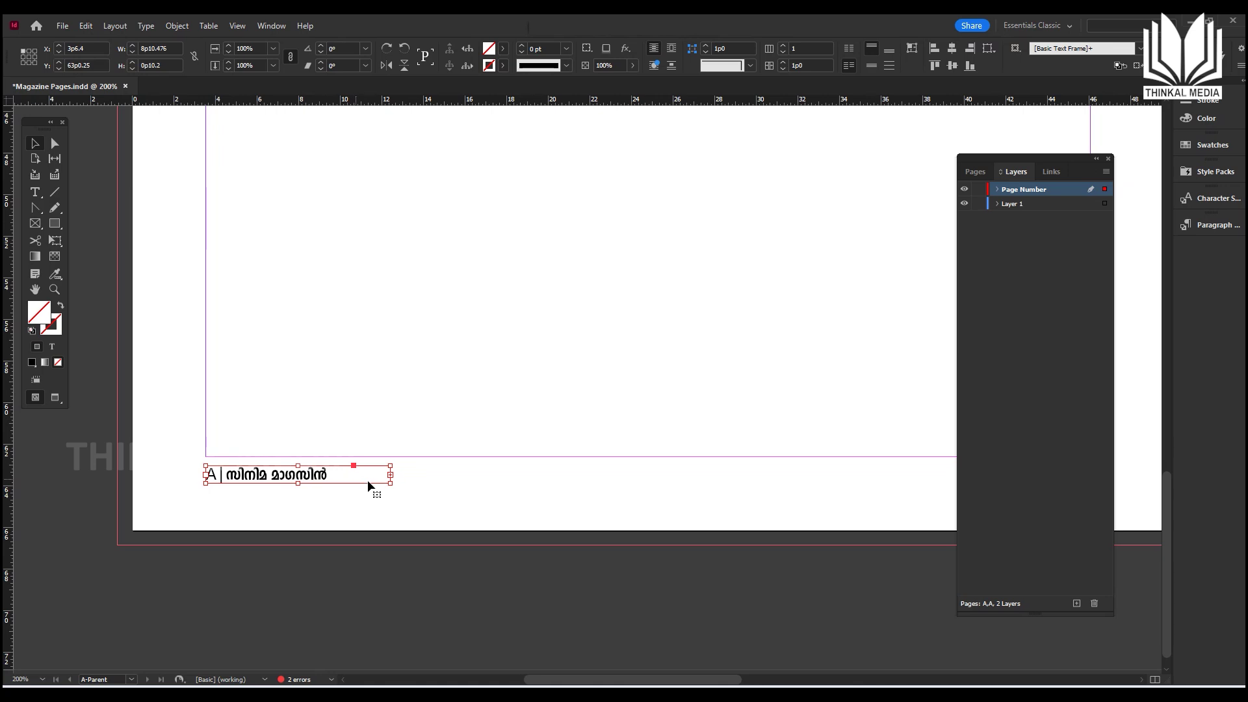
drag(390, 483, 412, 486)
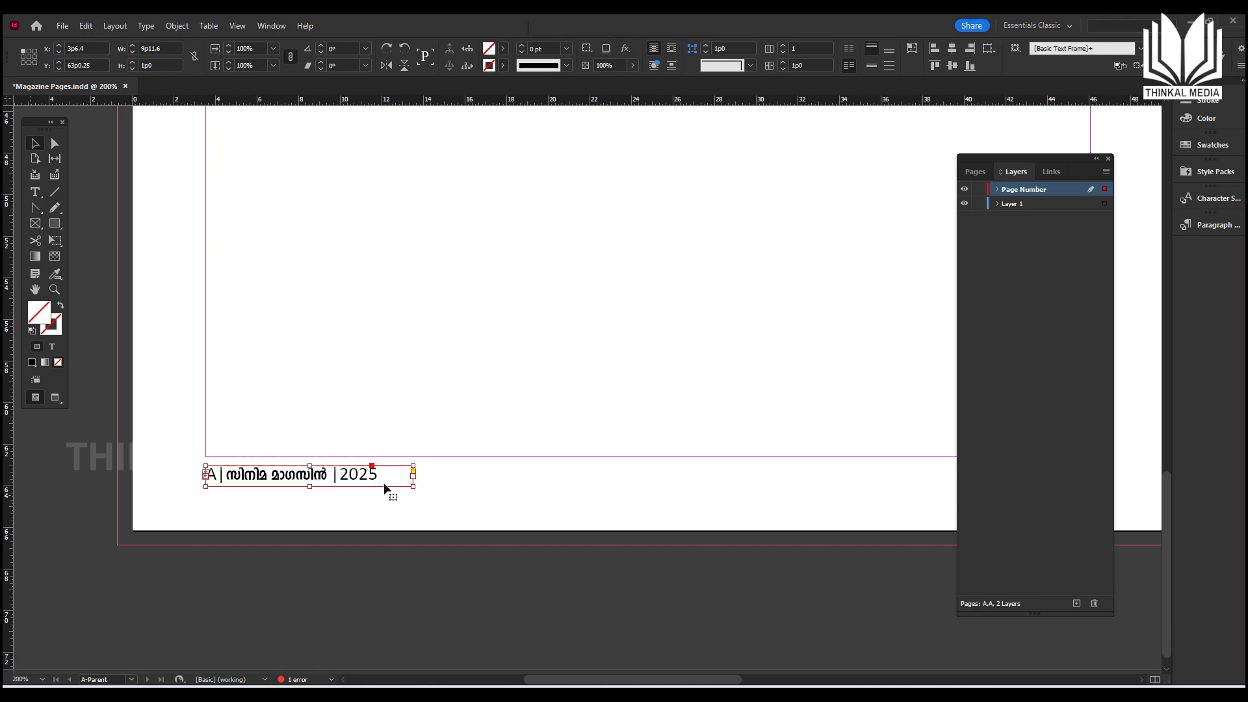
click(409, 377)
key(ctrl+alt+0)
key(ctrl+s)
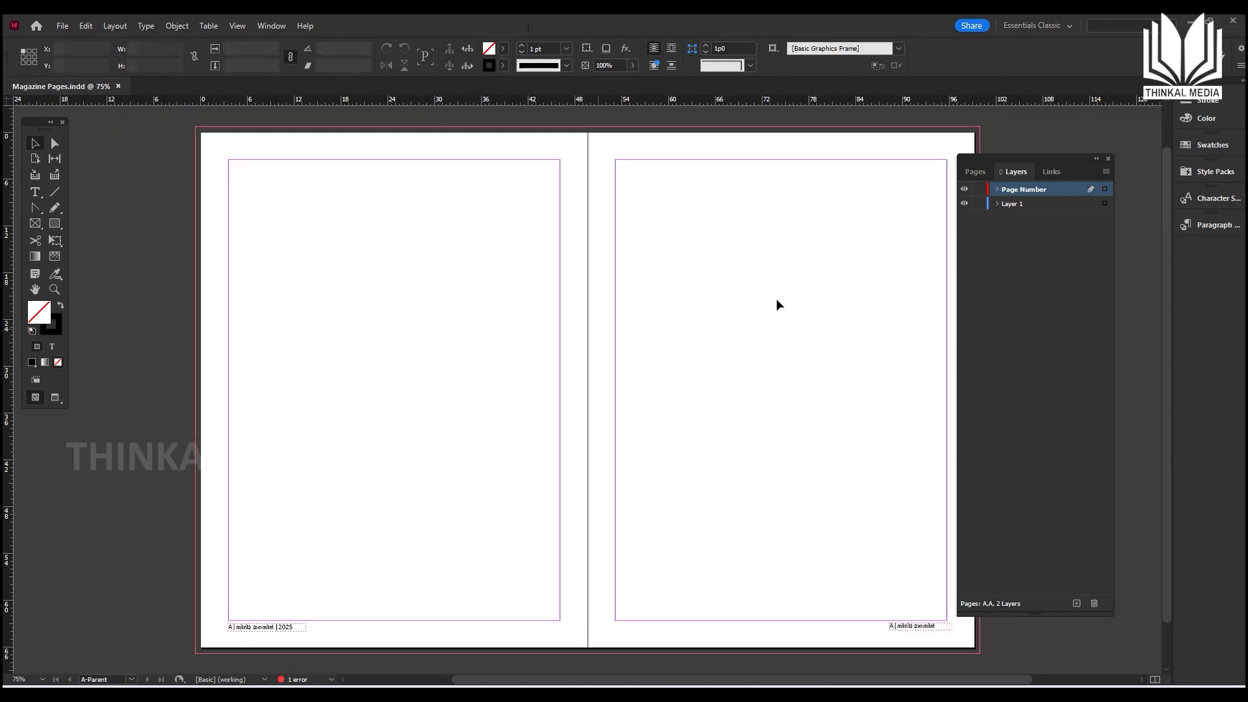
Step: Open page 1 and examine the footer it takes from the parent page
click(974, 173)
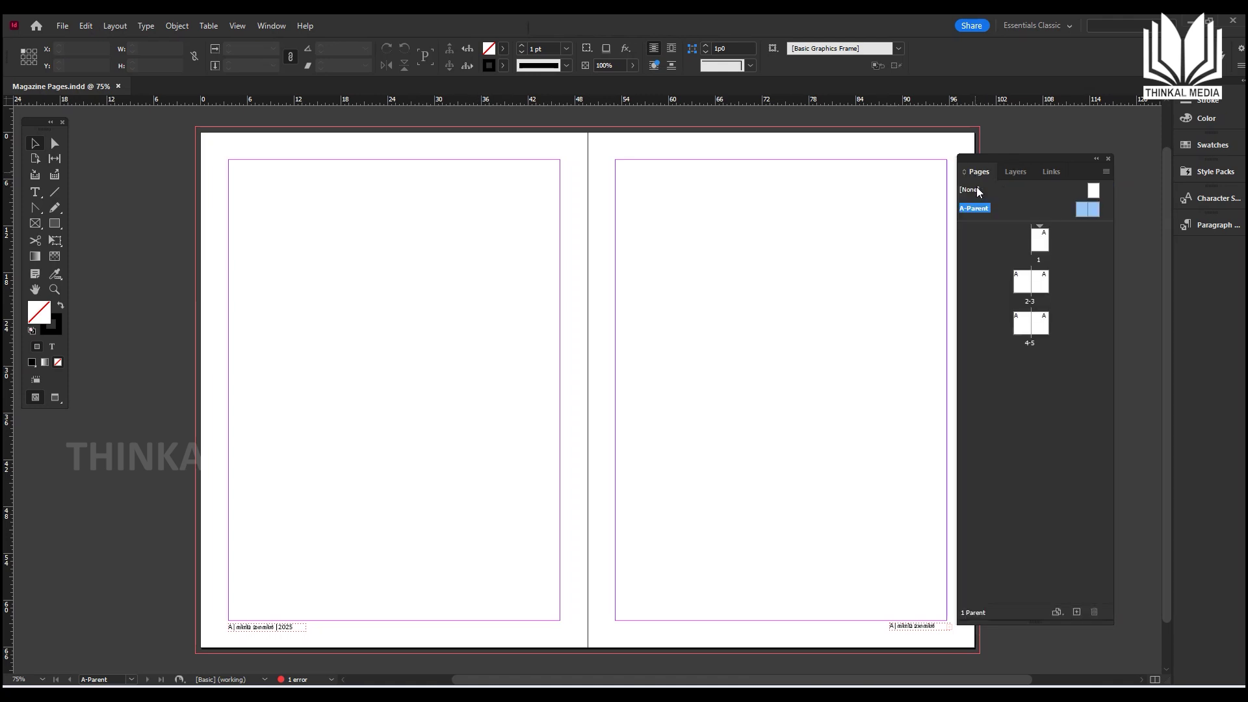
double_click(1042, 243)
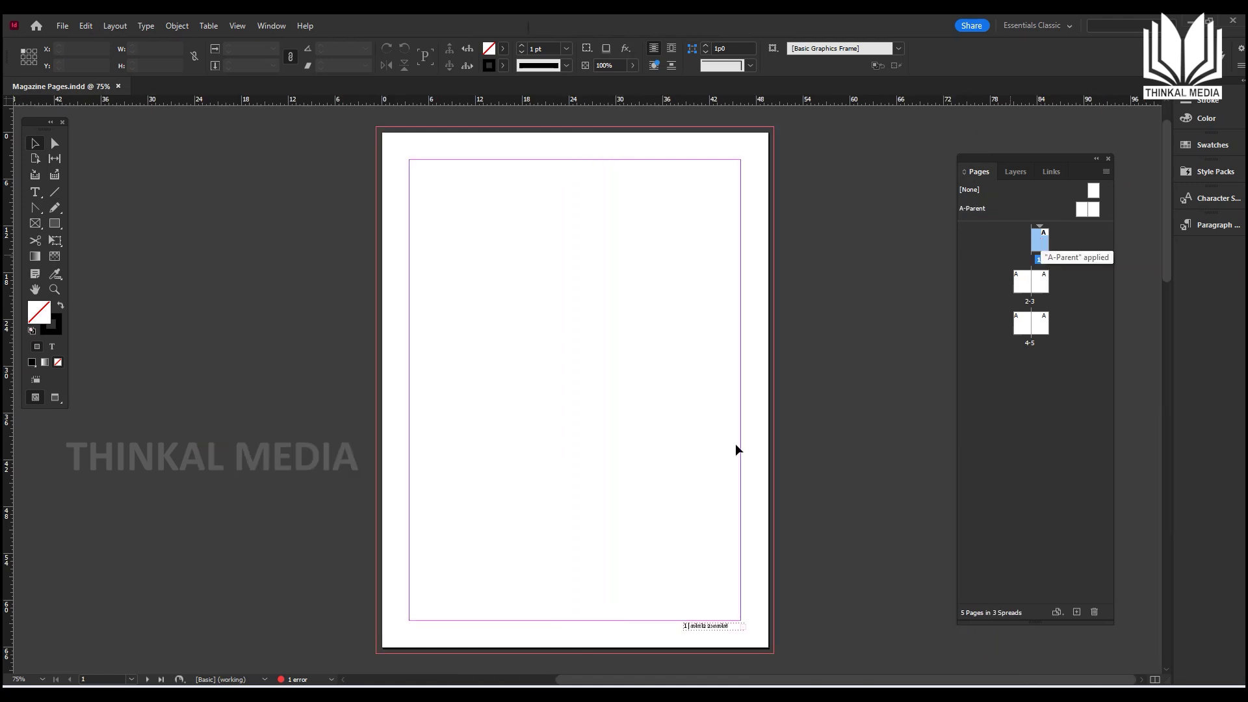
key(ctrl+equal)
key(ctrl+equal)
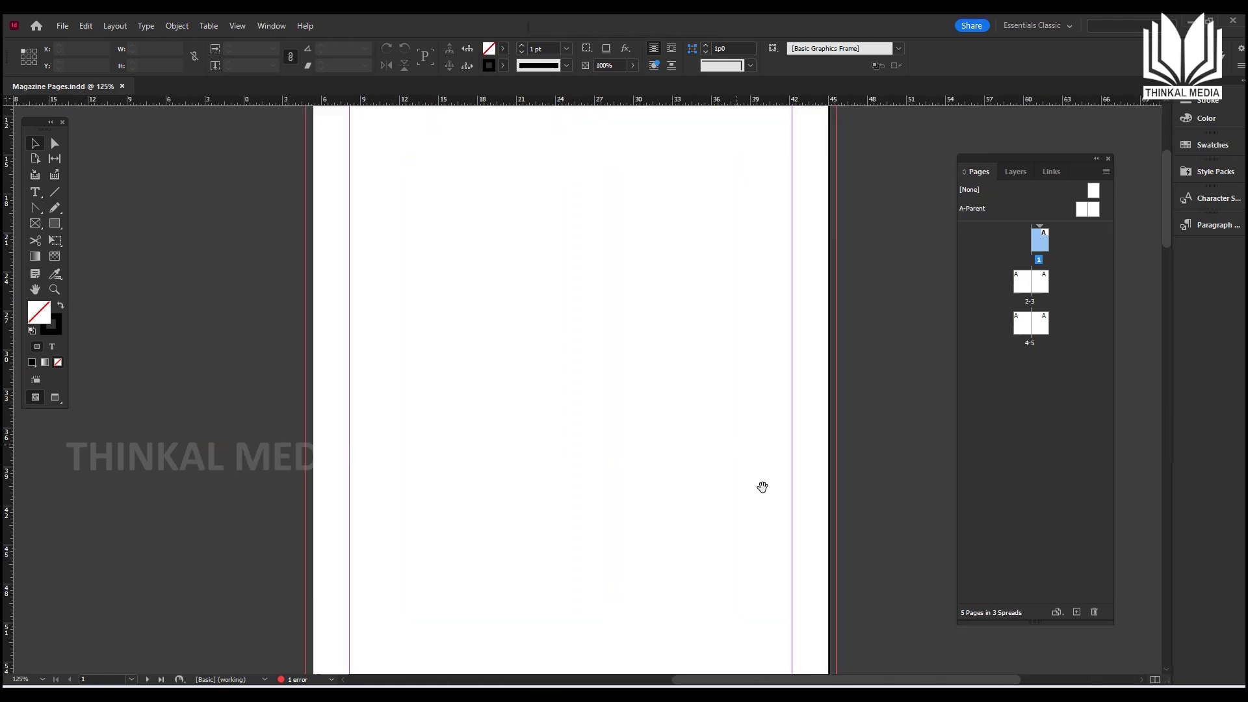
scroll(700, 390, down, 5)
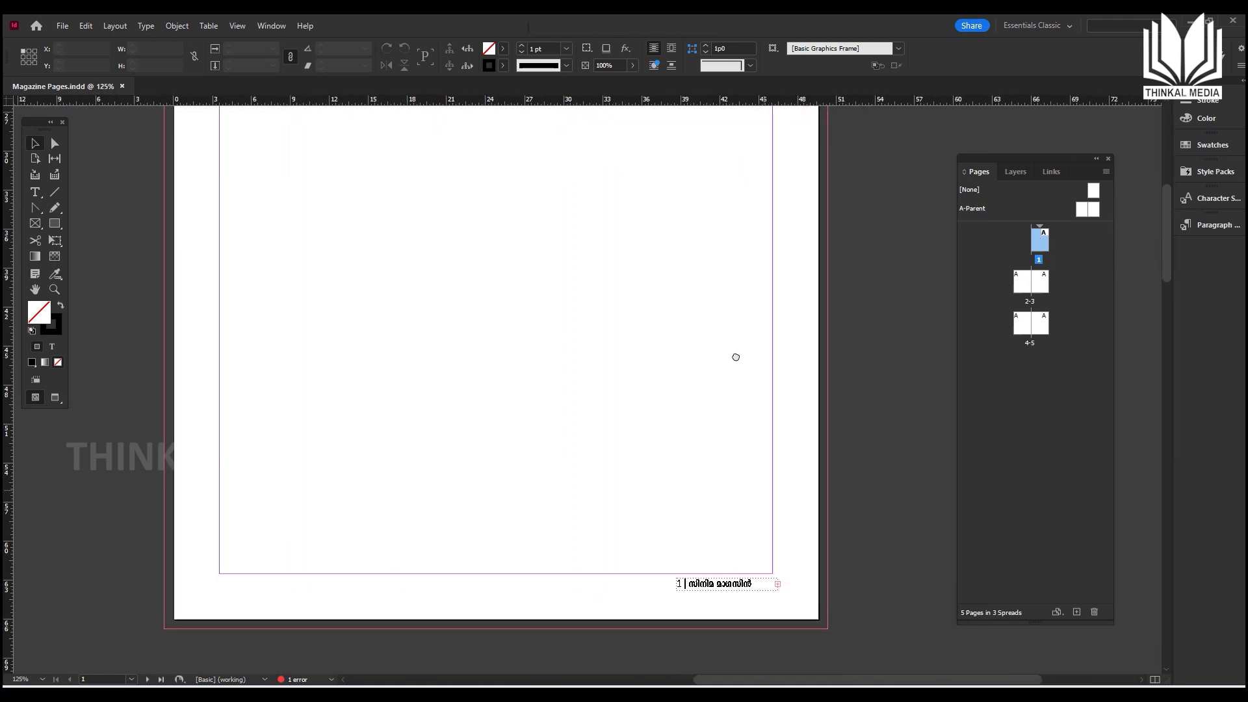
scroll(741, 364, down, 2)
drag(742, 415, 755, 393)
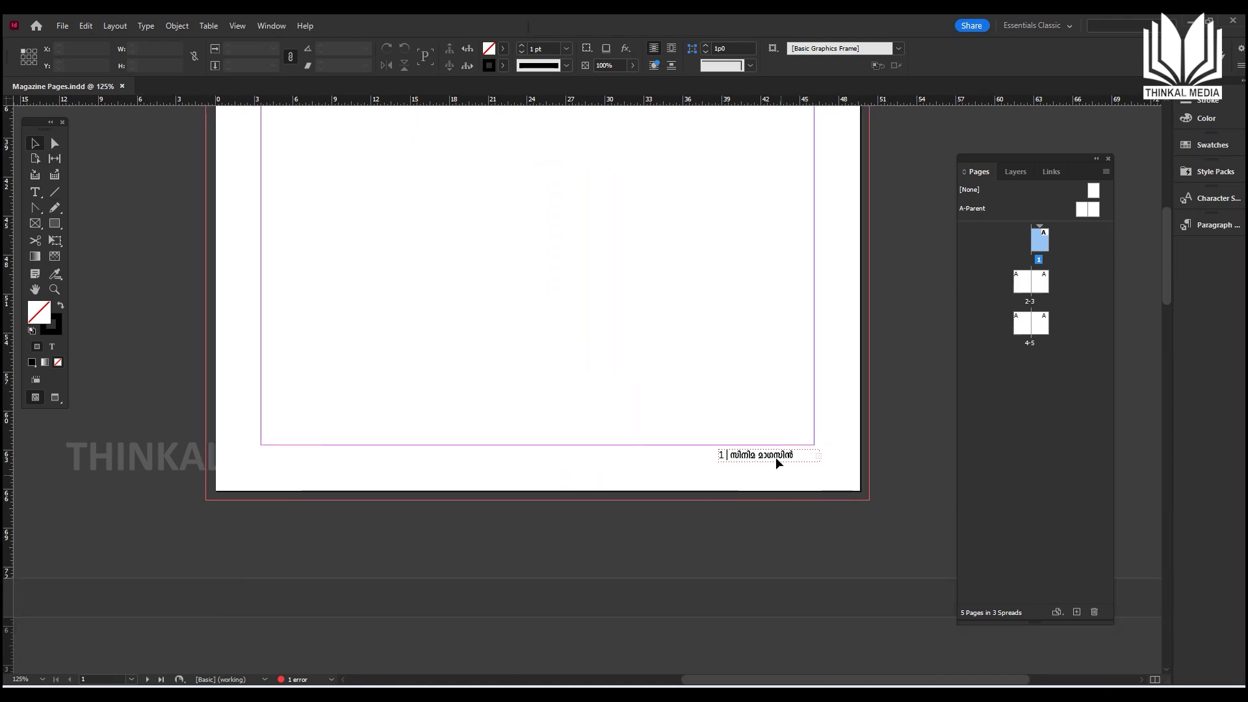
drag(758, 412, 648, 382)
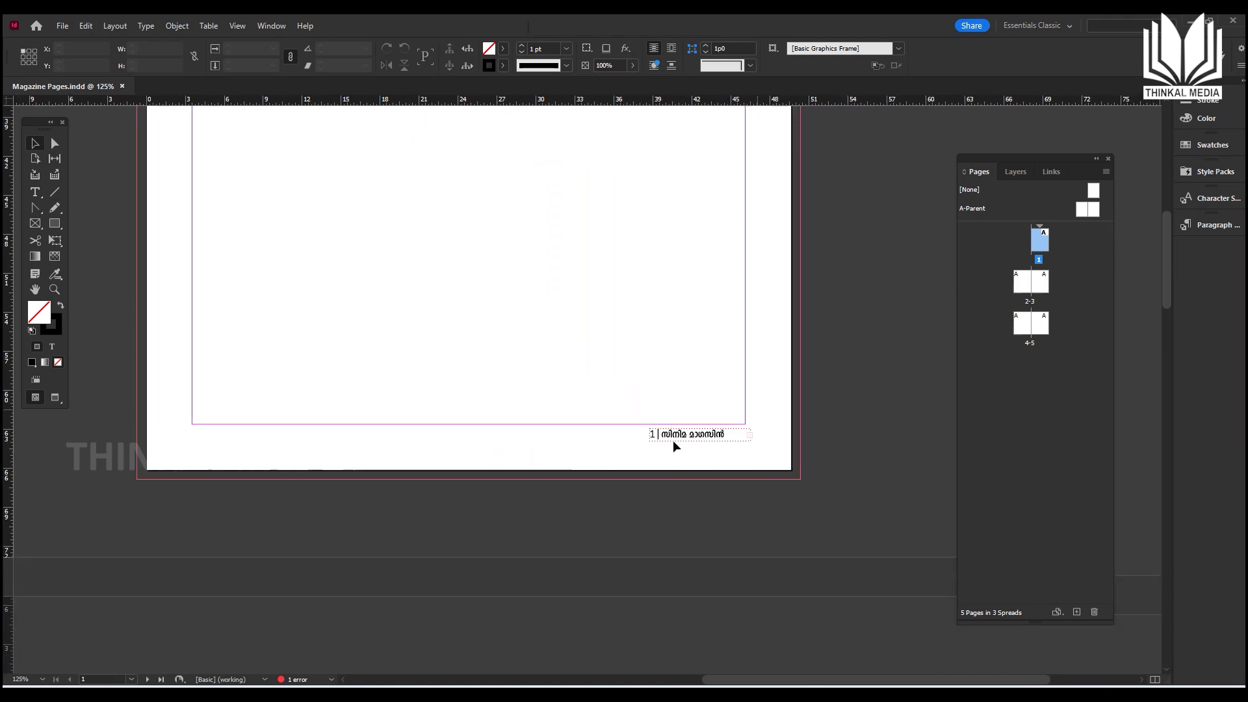
scroll(678, 431, right, 2)
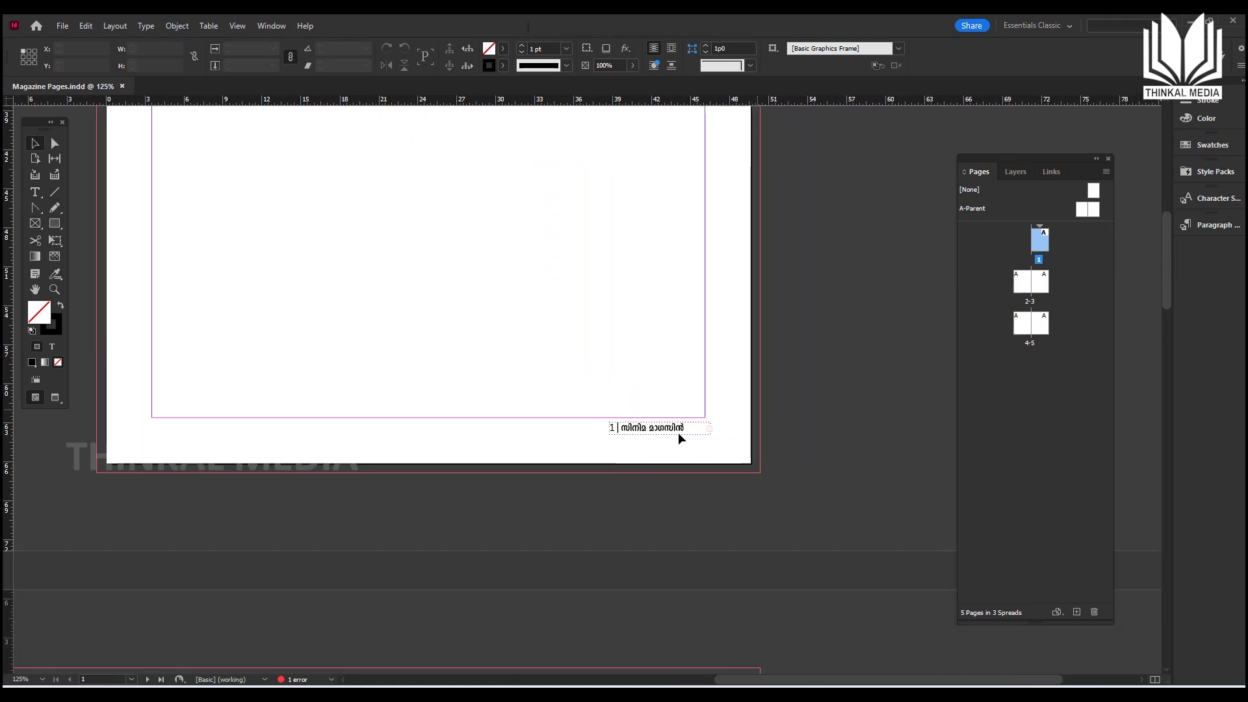
Step: Enlarge the right-page footer frame on A-Parent to about 10p7 by 1p4
double_click(1090, 212)
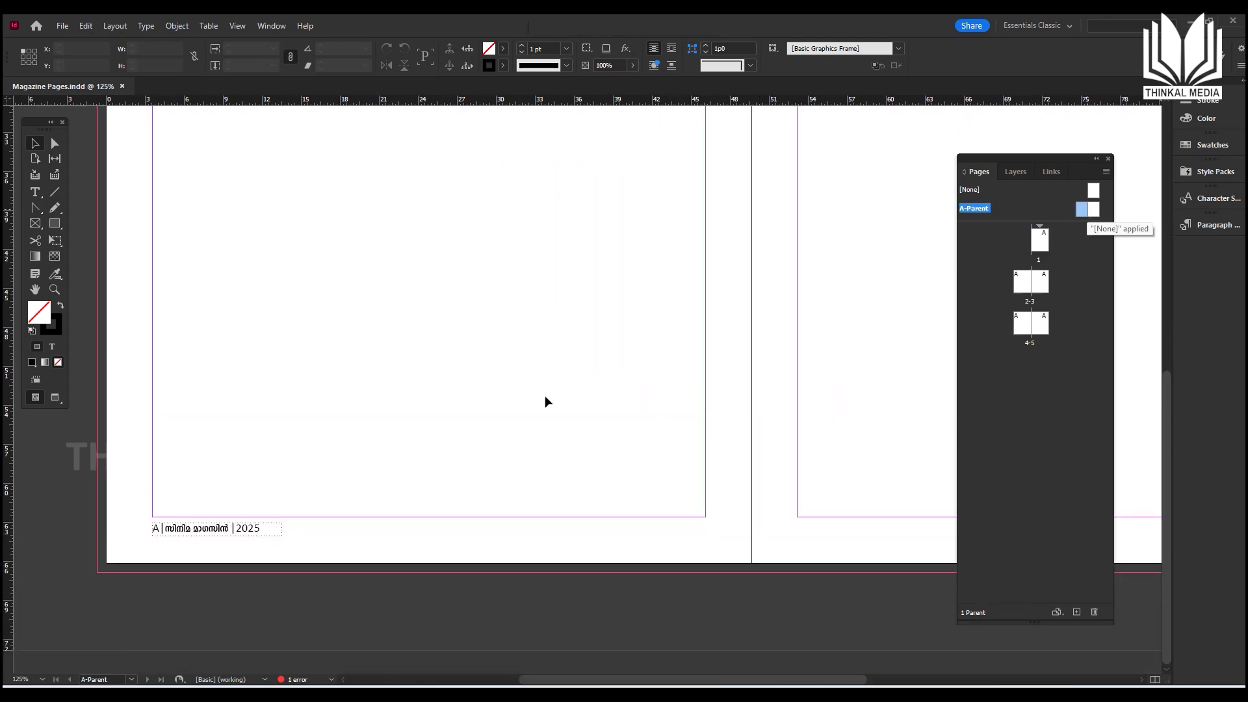
scroll(770, 419, right, 6)
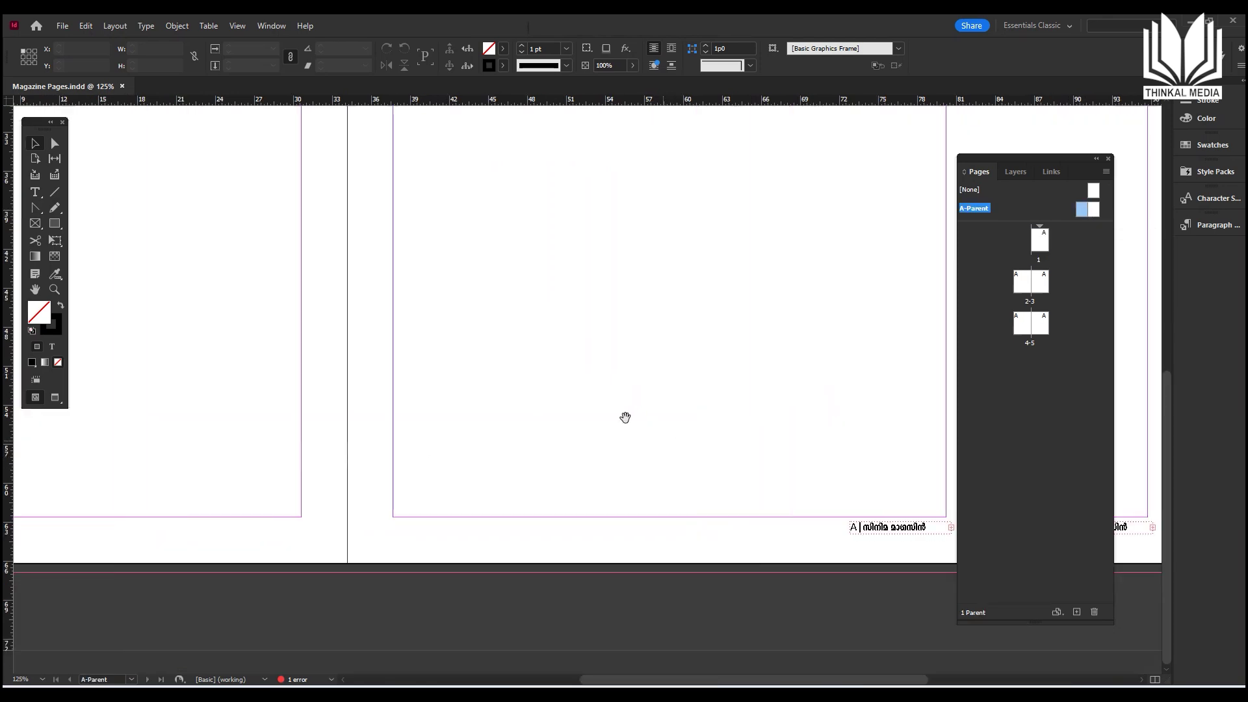
scroll(607, 413, right, 3)
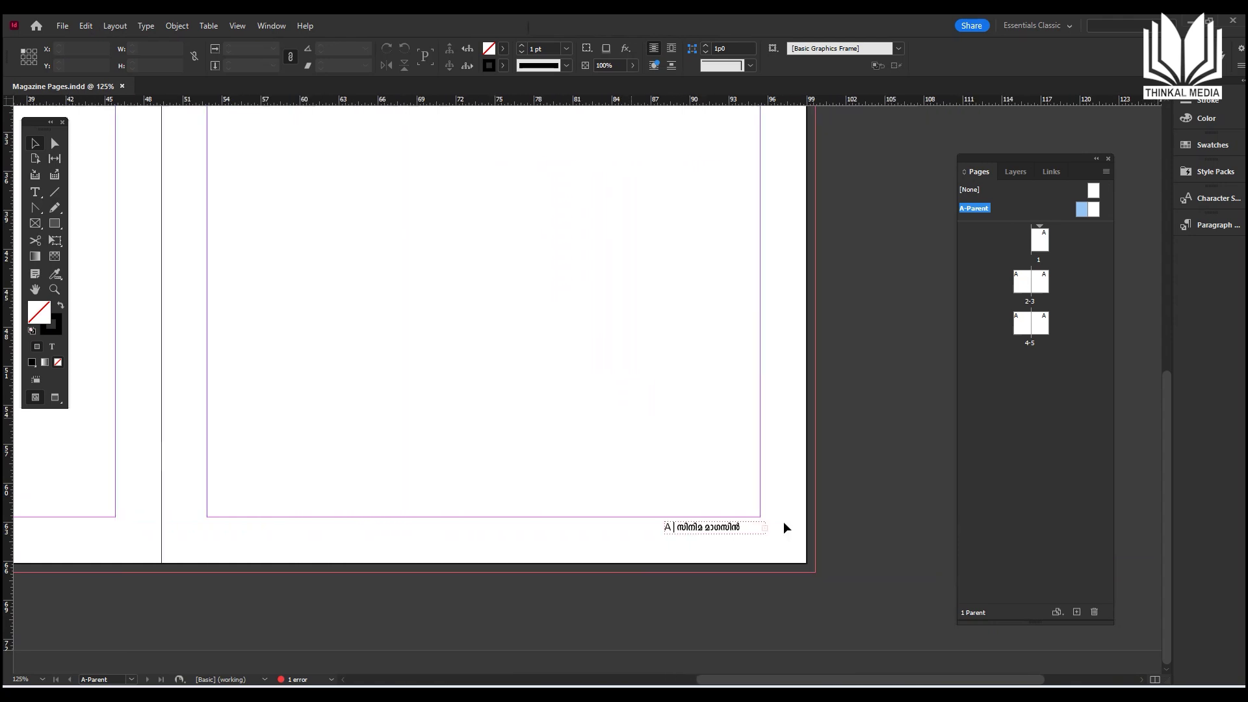
click(719, 527)
drag(727, 532, 780, 538)
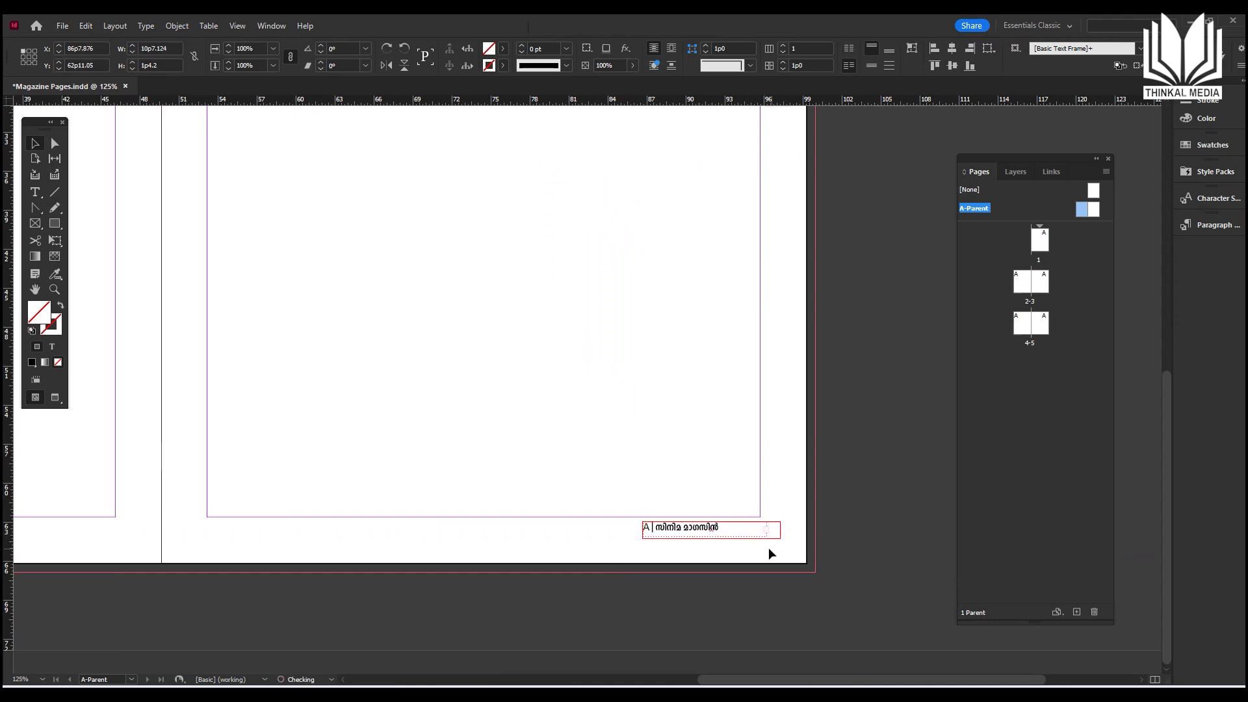
click(554, 374)
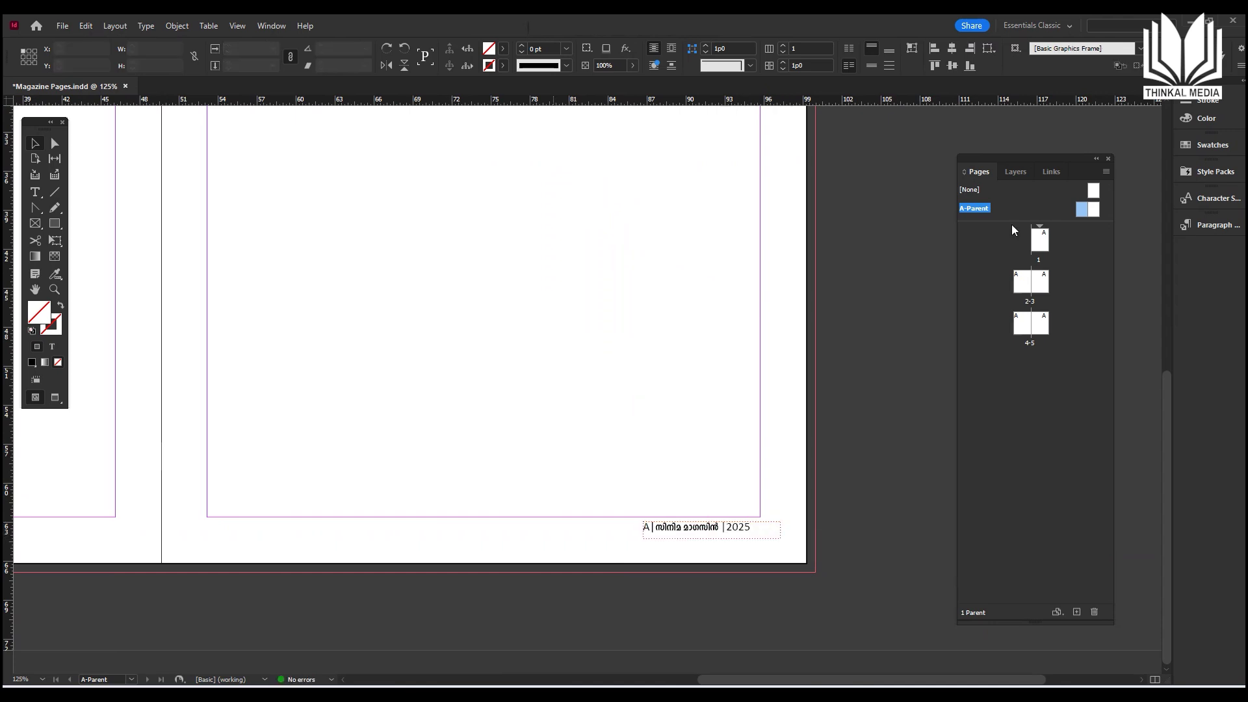
Step: Check the page number, title and year in the footers of page 1 and the 2-3 spread
double_click(1040, 251)
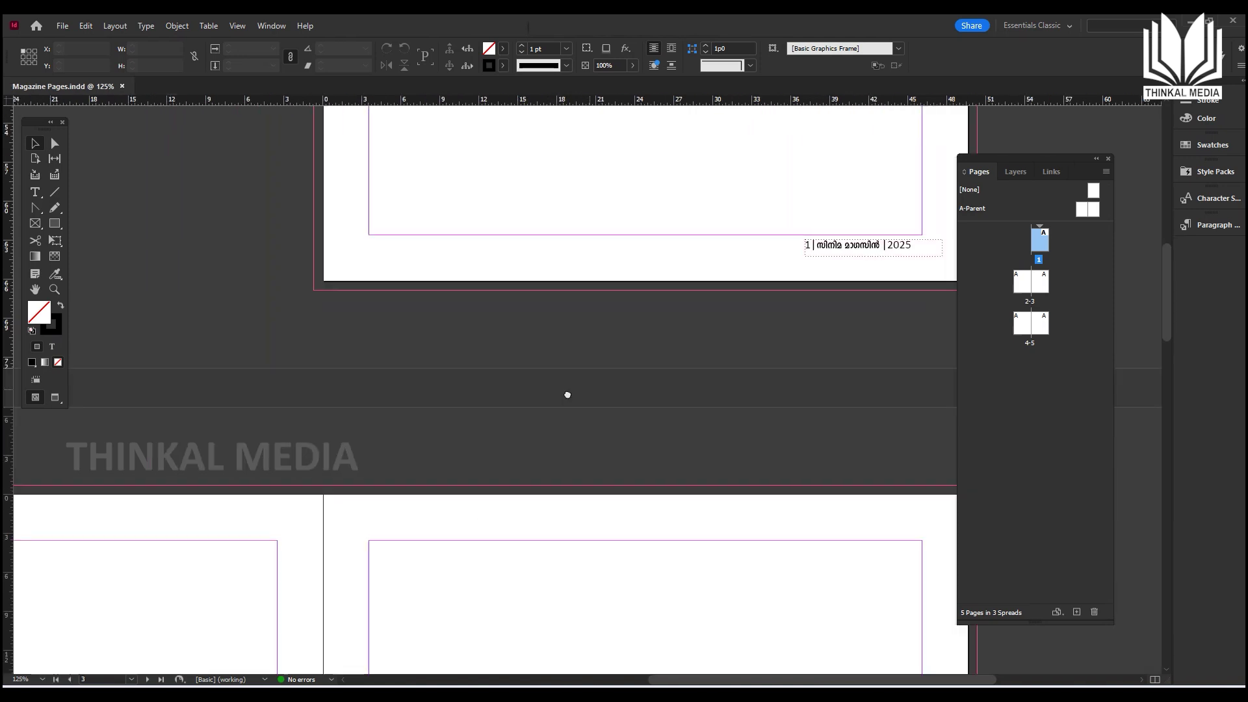
scroll(567, 395, down, 5)
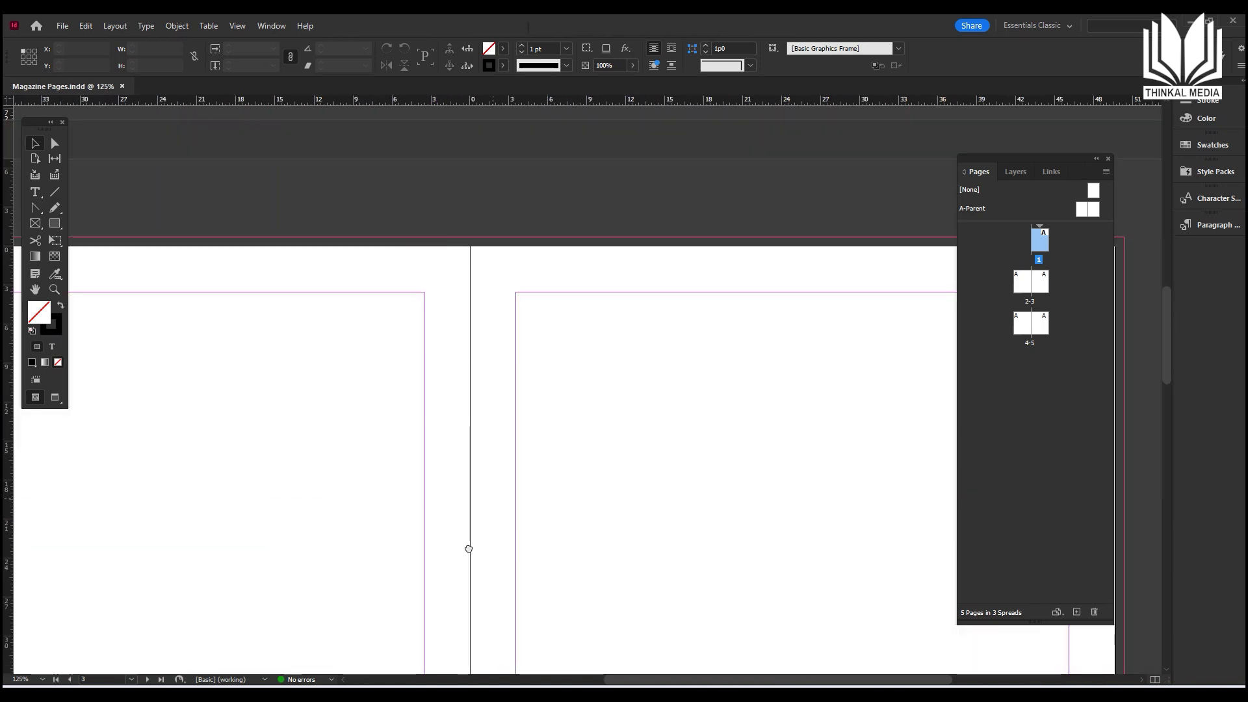
scroll(533, 468, left, 5)
key(ctrl+minus)
key(ctrl+minus)
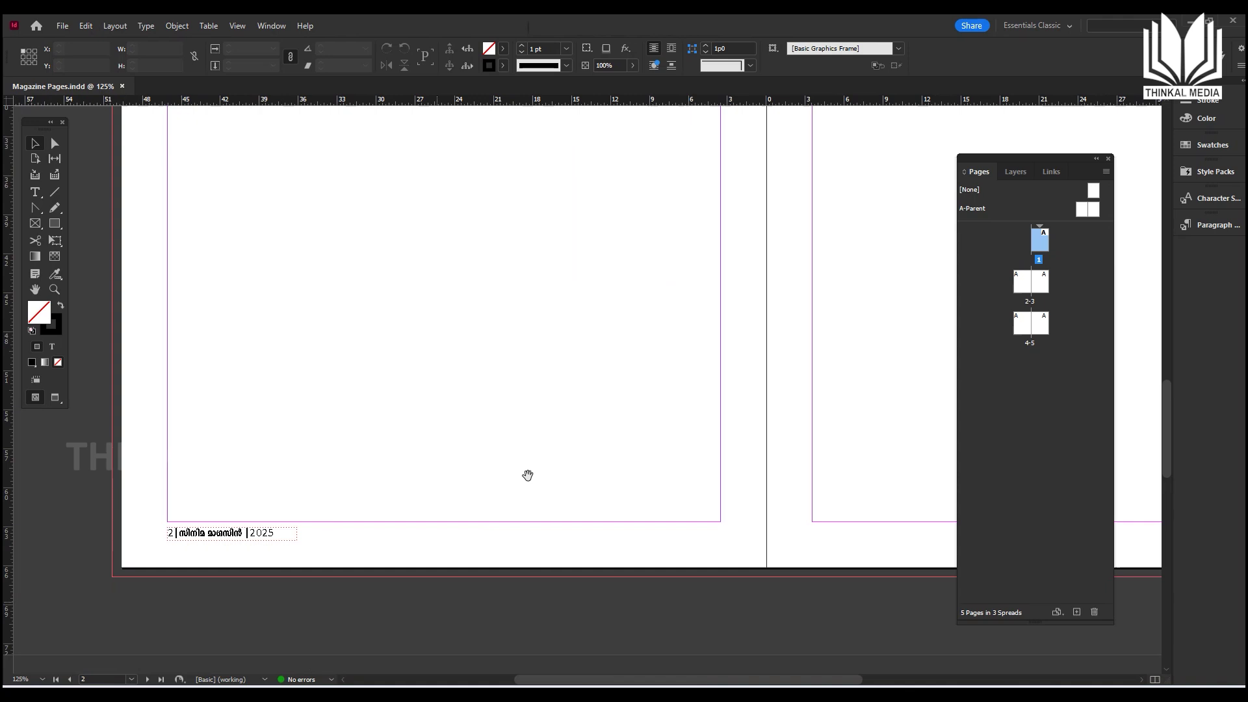
scroll(528, 474, down, 3)
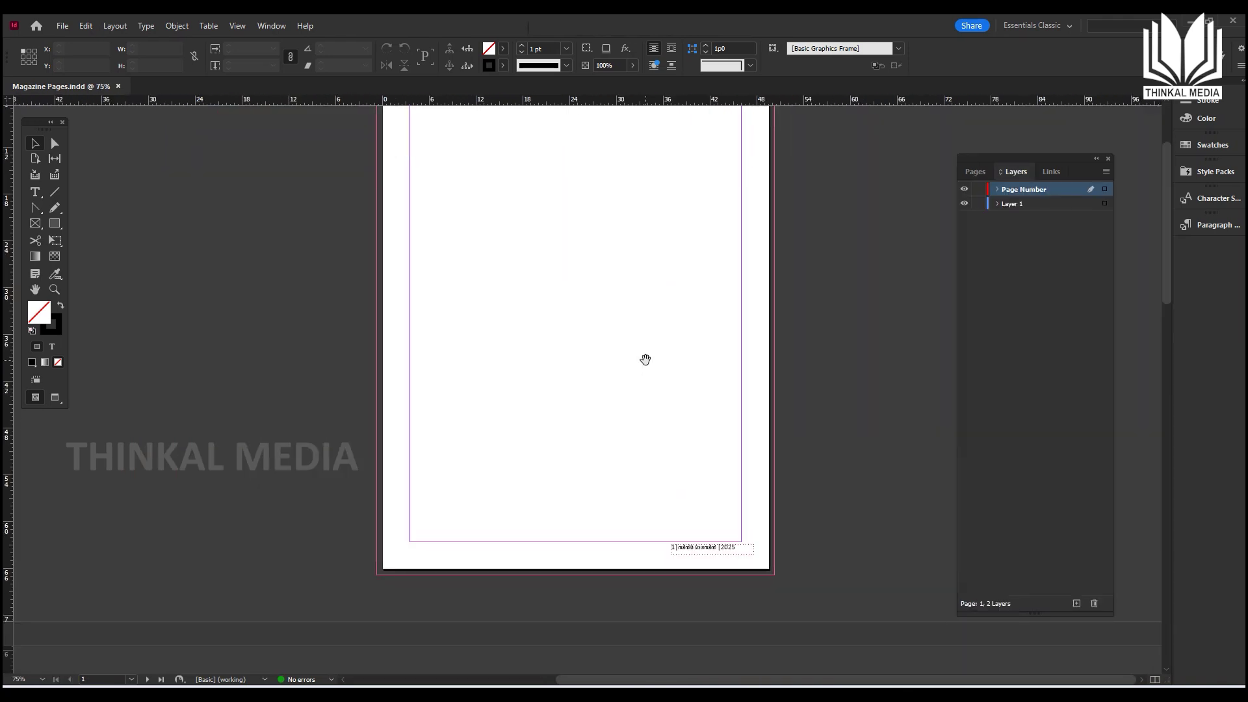
scroll(652, 364, up, 2)
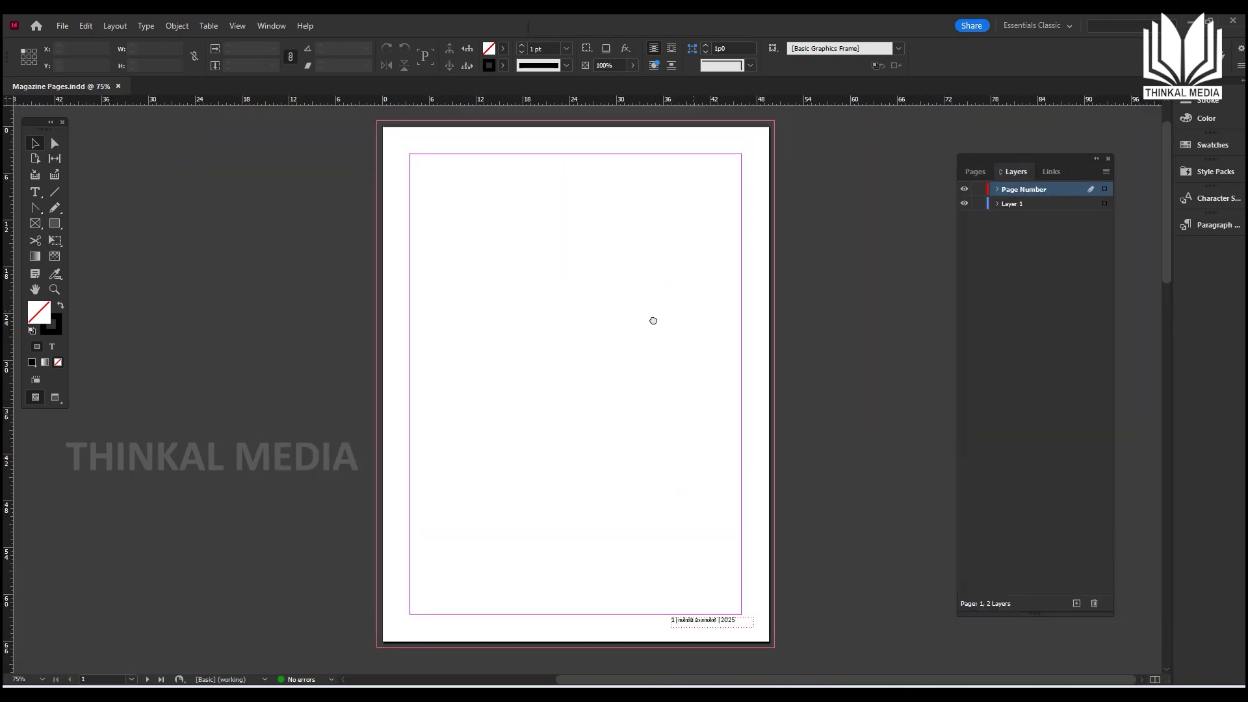
scroll(747, 314, down, 2)
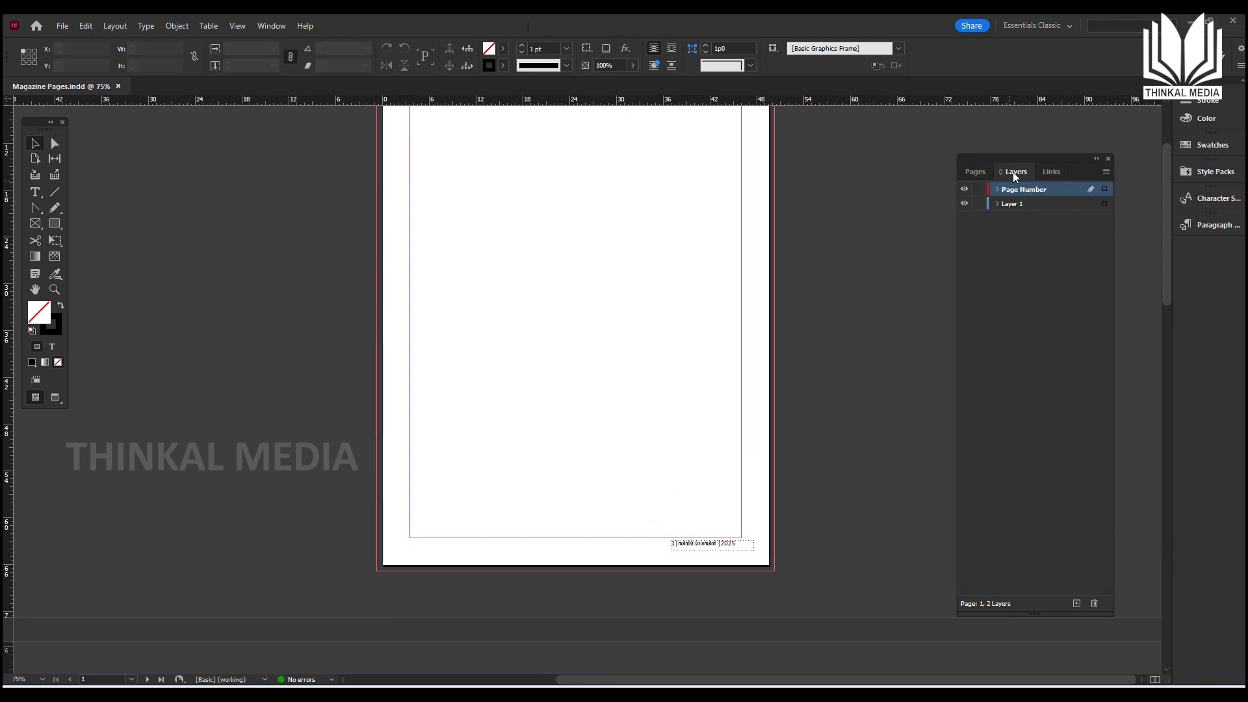
click(972, 172)
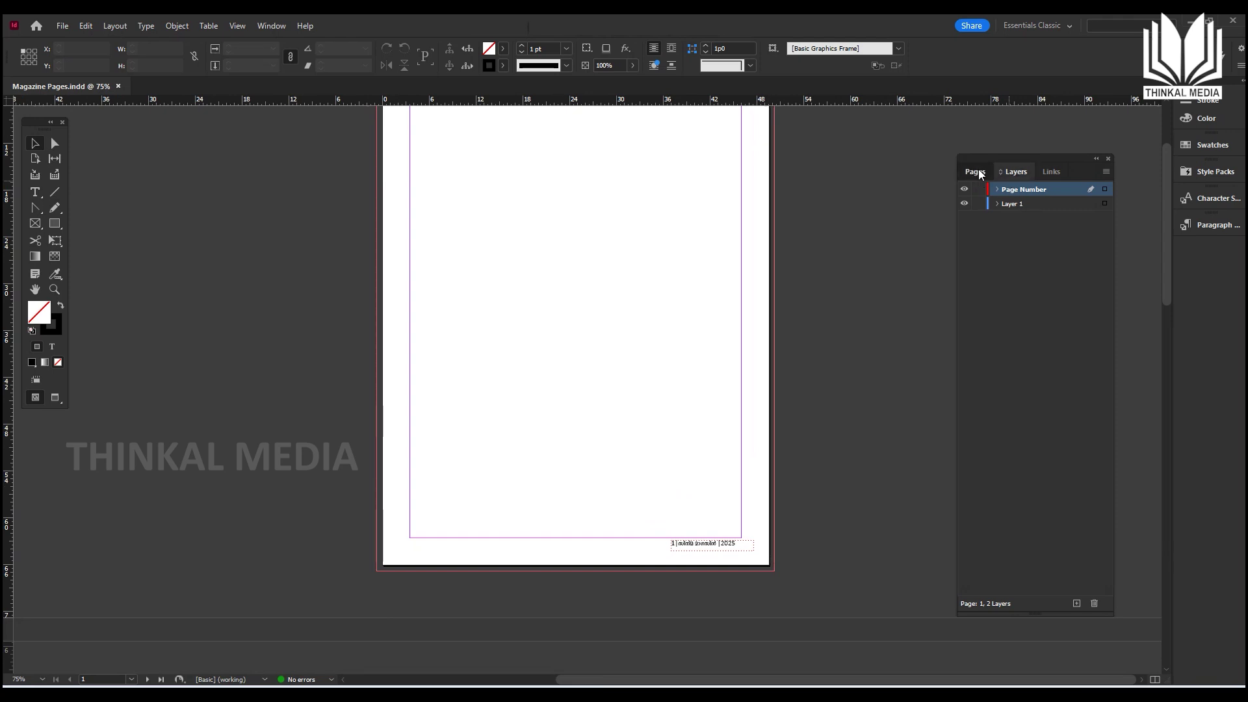
click(1016, 172)
scroll(728, 289, down, 3)
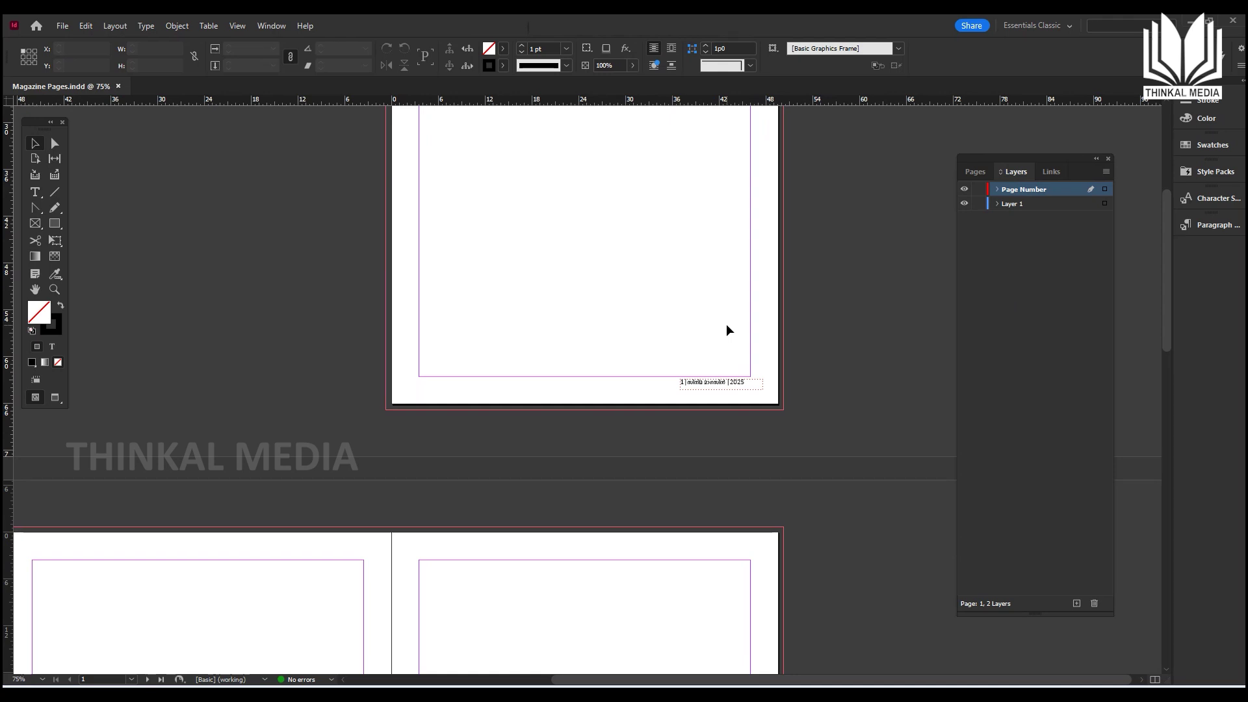
Step: Add a new layer above the Page Number layer and name it Rectangle
key(ctrl+=)
key(ctrl+=)
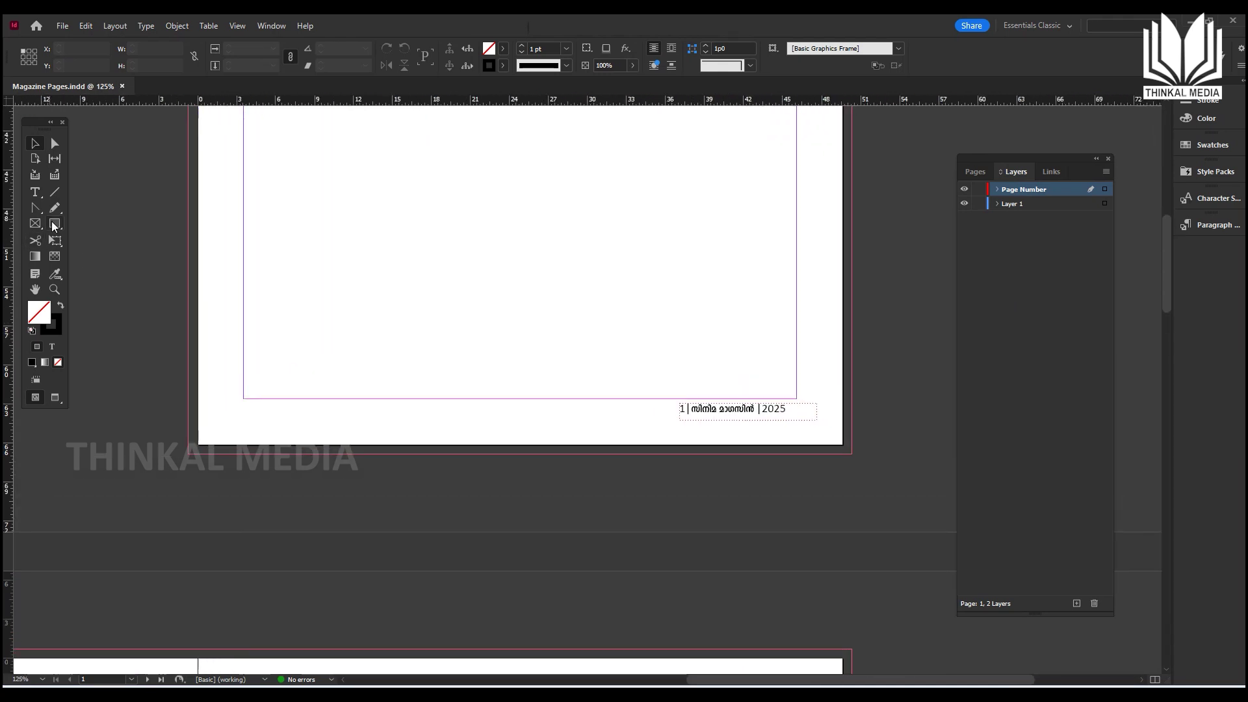
click(55, 225)
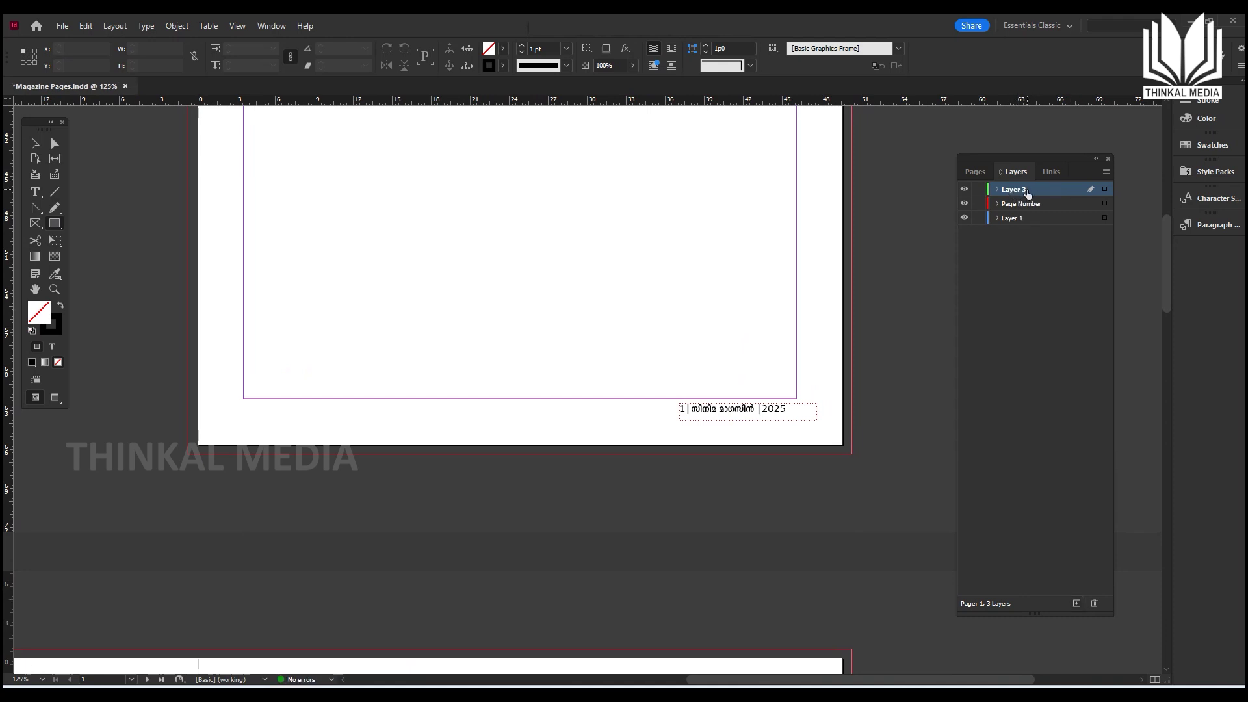
double_click(1027, 189)
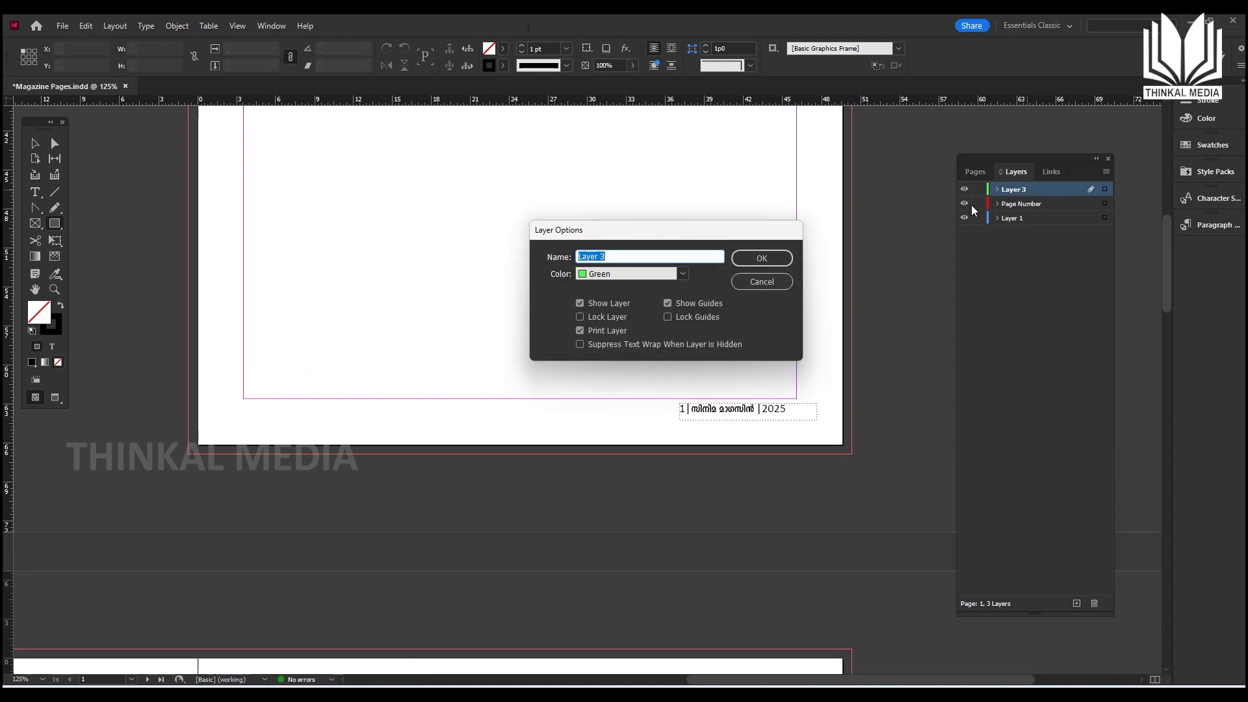
text(Rectangle)
click(772, 260)
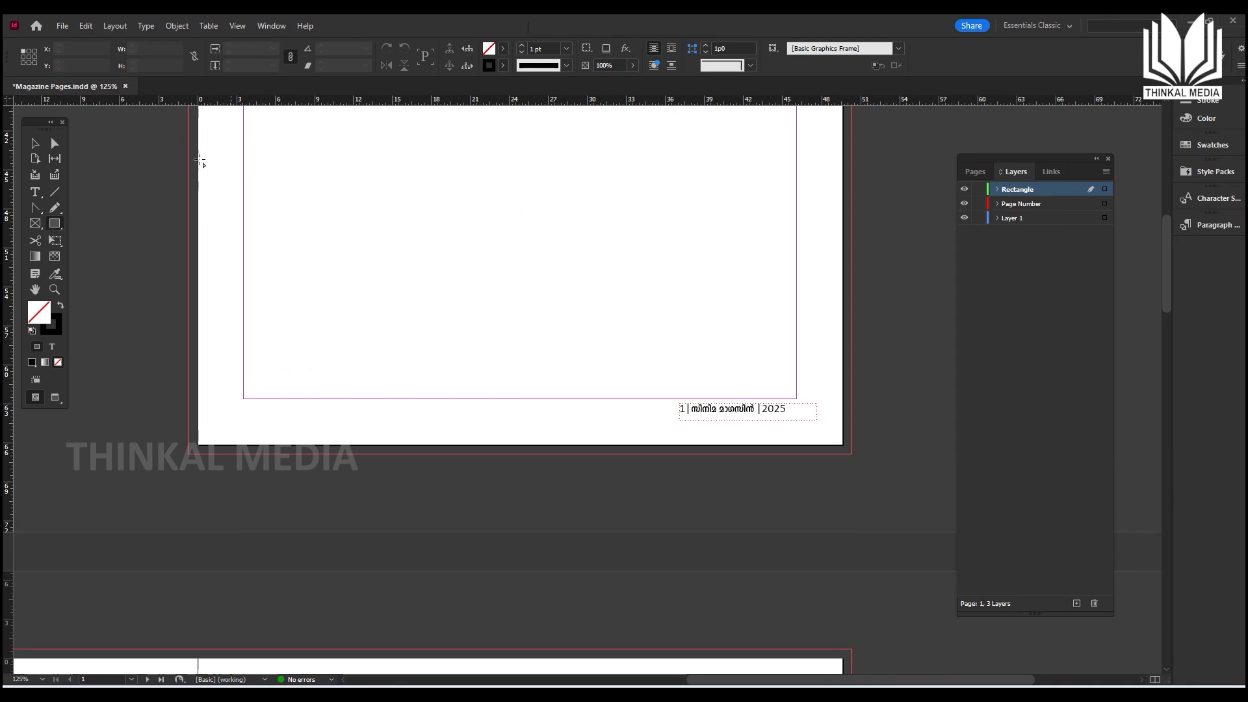
Step: Draw a rectangle about 49p7 by 22p3 across the lower part of page 1 and fill it with blue RGB 35, 156, 255
drag(198, 165, 843, 447)
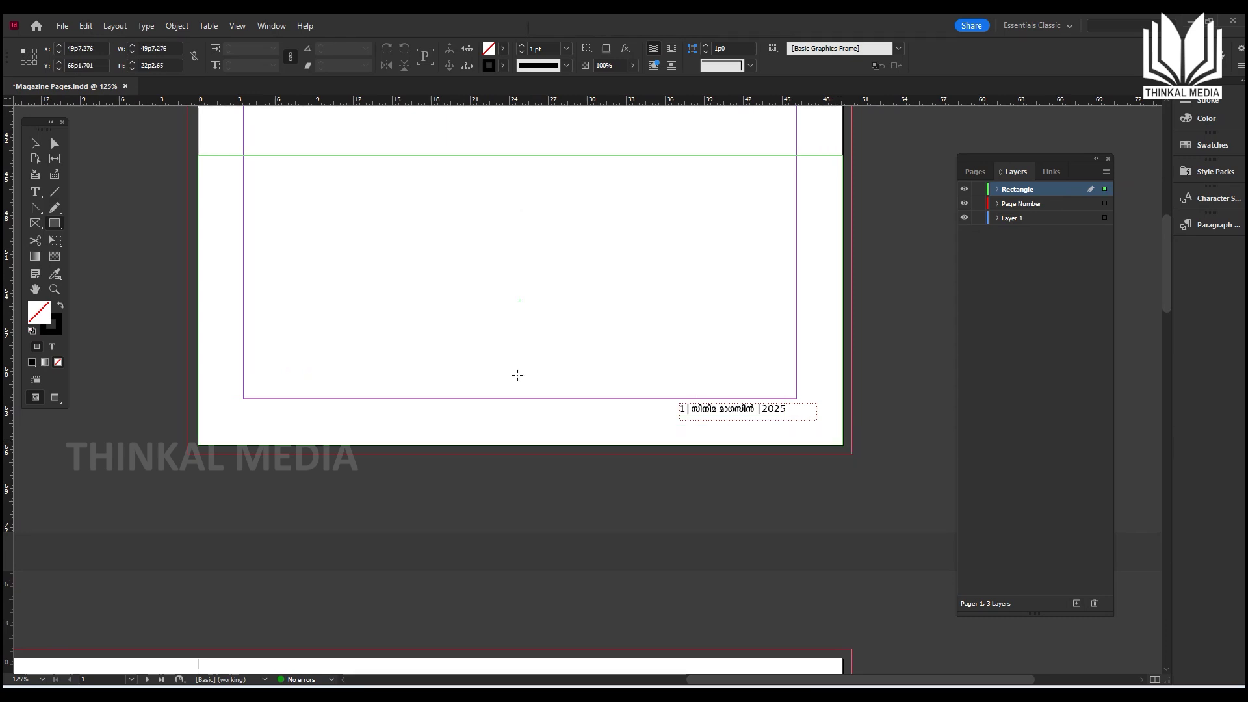
double_click(46, 321)
click(715, 274)
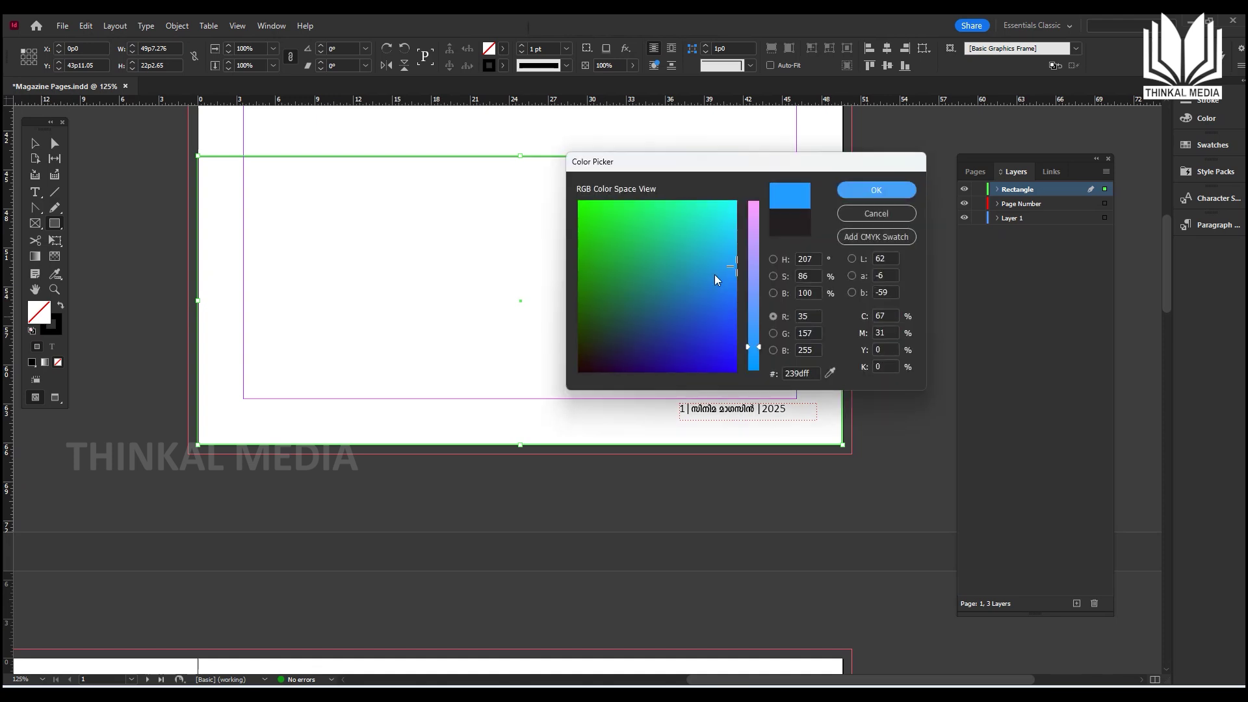
drag(714, 274, 747, 265)
click(876, 190)
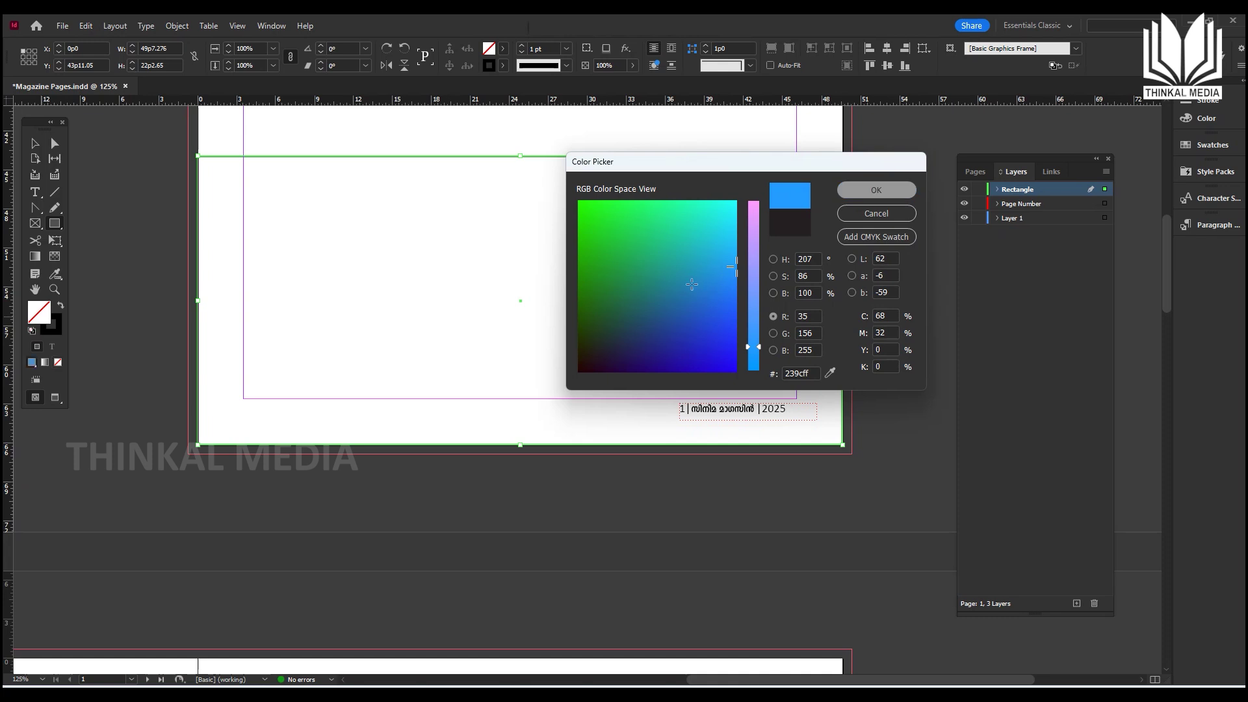
click(35, 144)
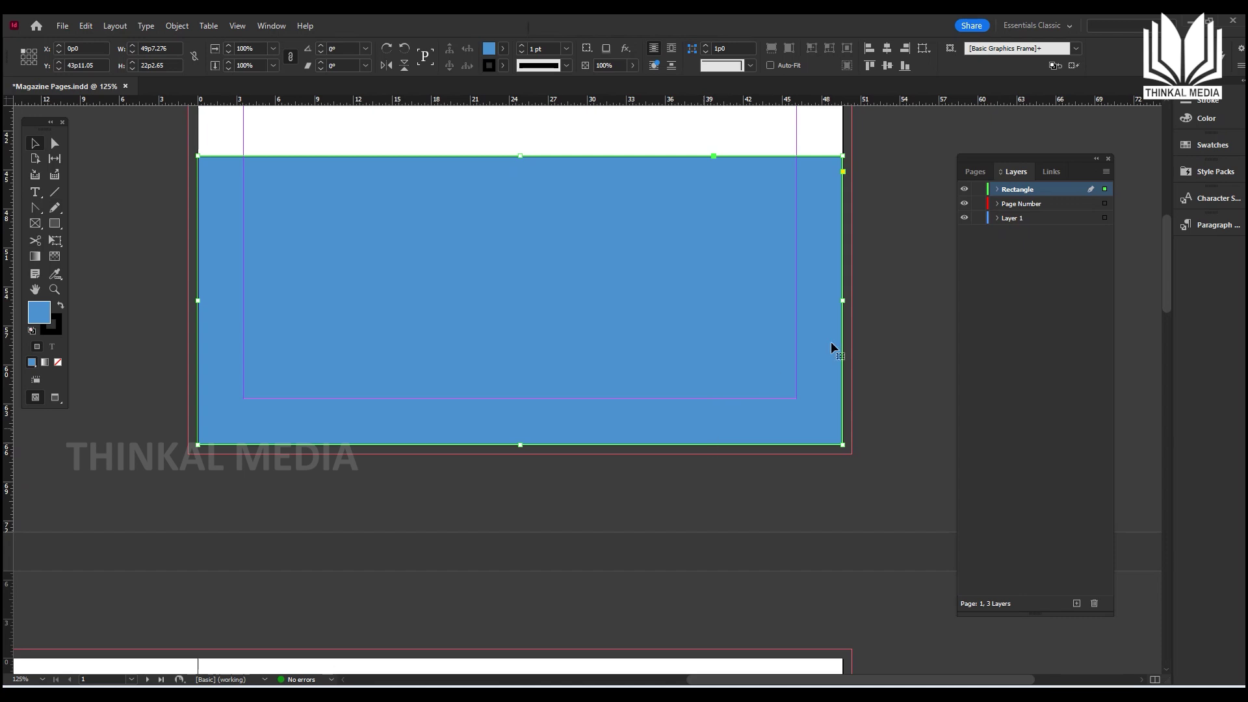
Step: Move the Rectangle layer below the Page Number layer so the page 1 footer sits above the blue rectangle
drag(1015, 193, 1018, 213)
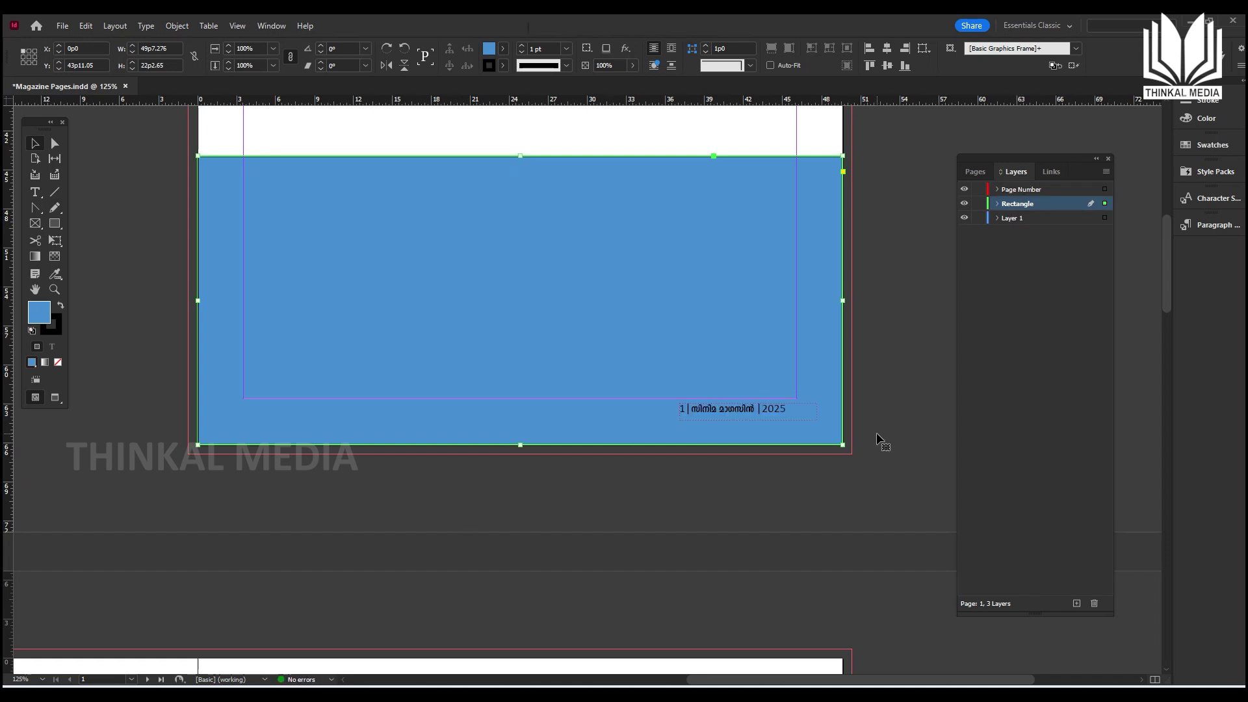
key(ctrl+equal)
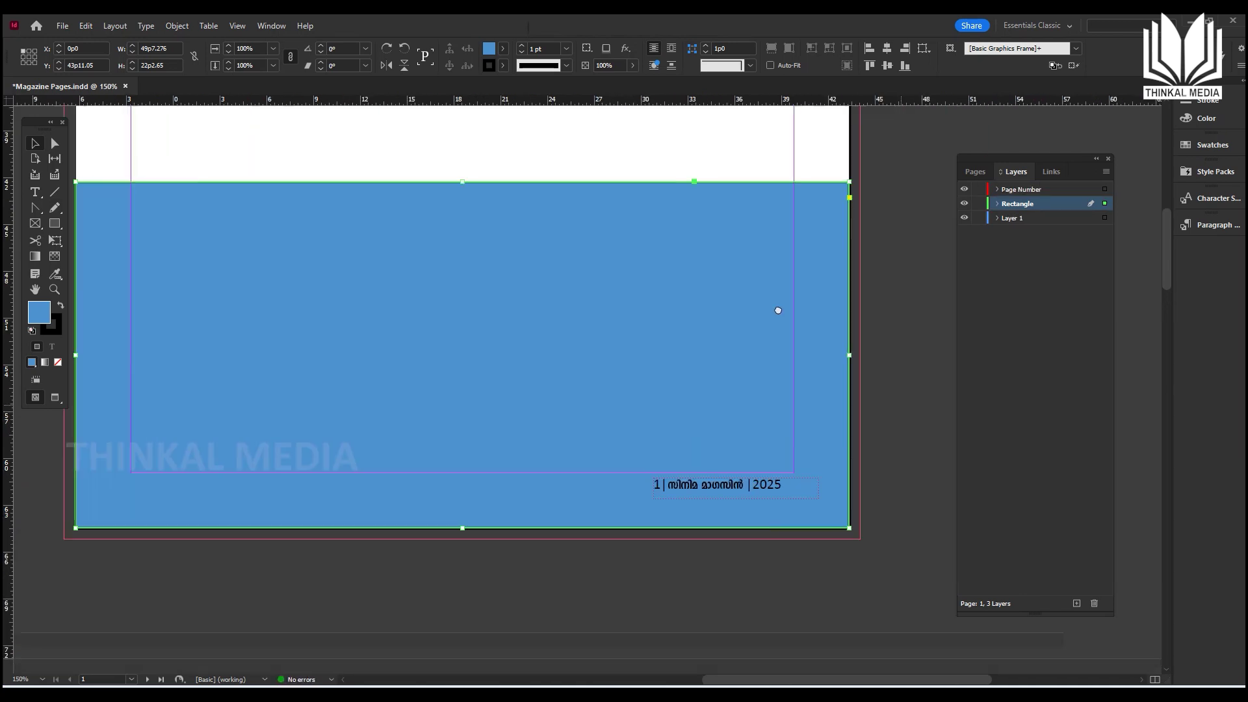
scroll(778, 310, down, 2)
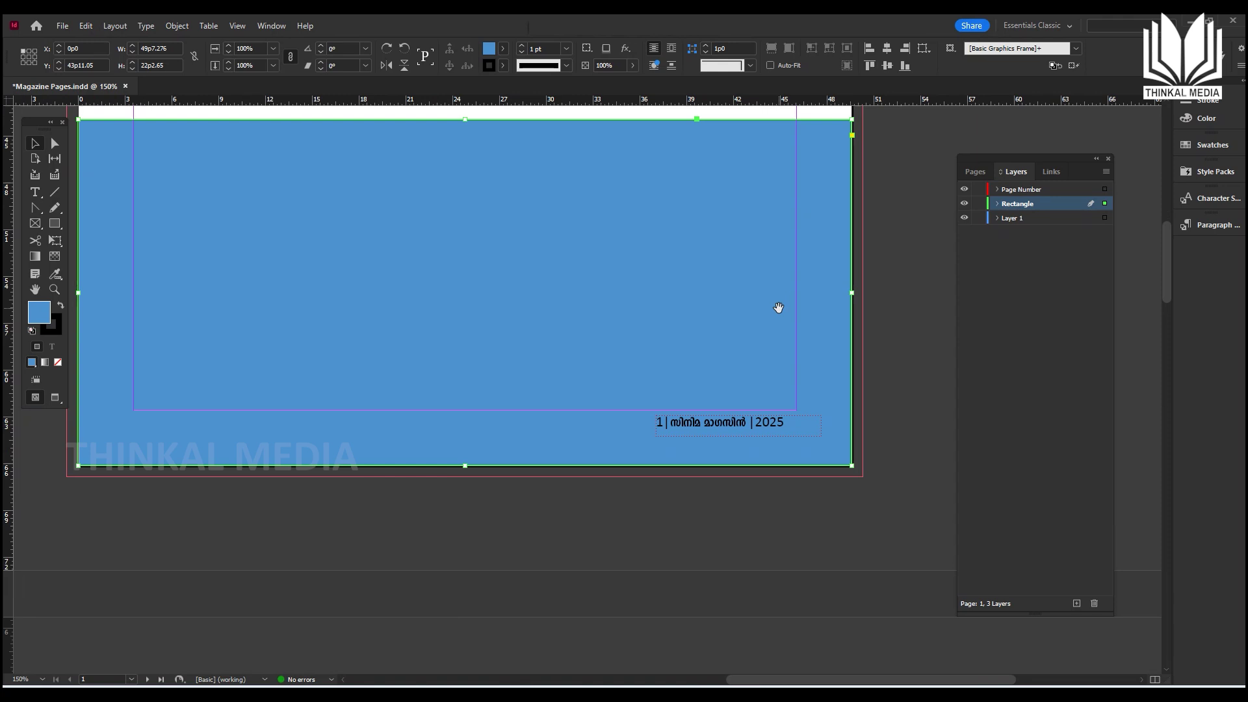
scroll(724, 345, left, 5)
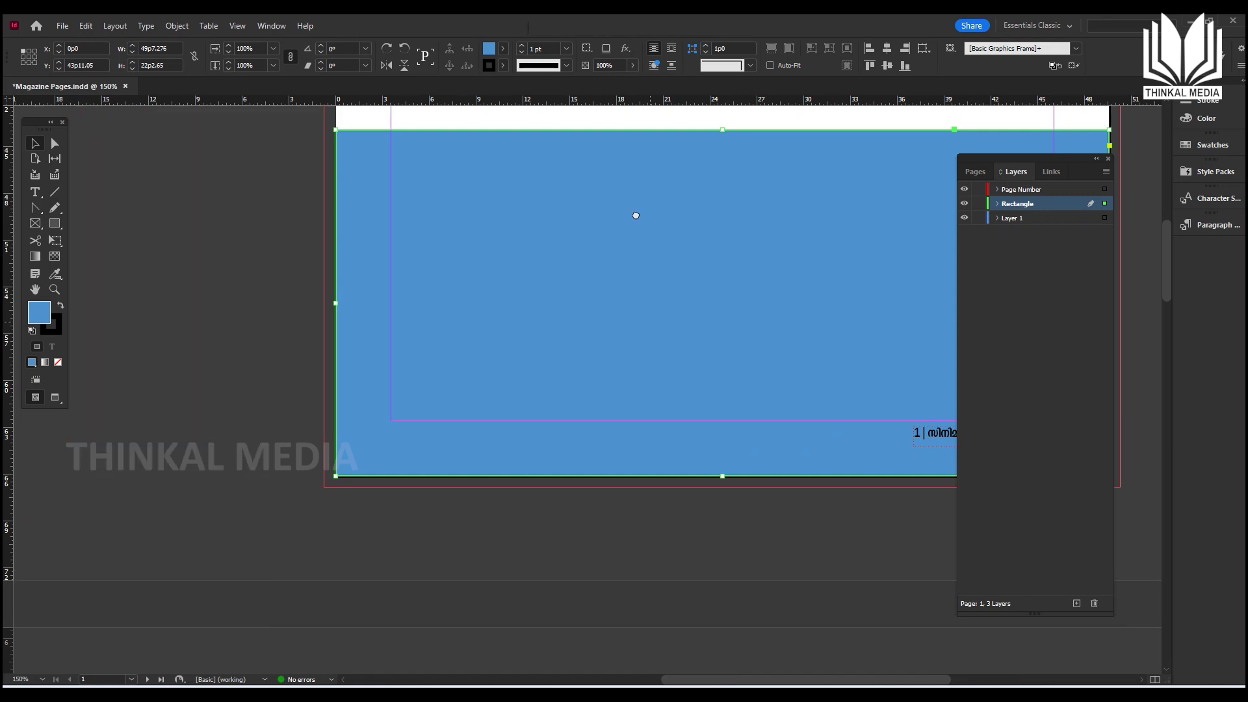
Step: Override the parent-page footer on page 4 and delete its text frame from that page only
scroll(646, 432, down, 3)
scroll(646, 431, right, 2)
scroll(694, 434, down, 10)
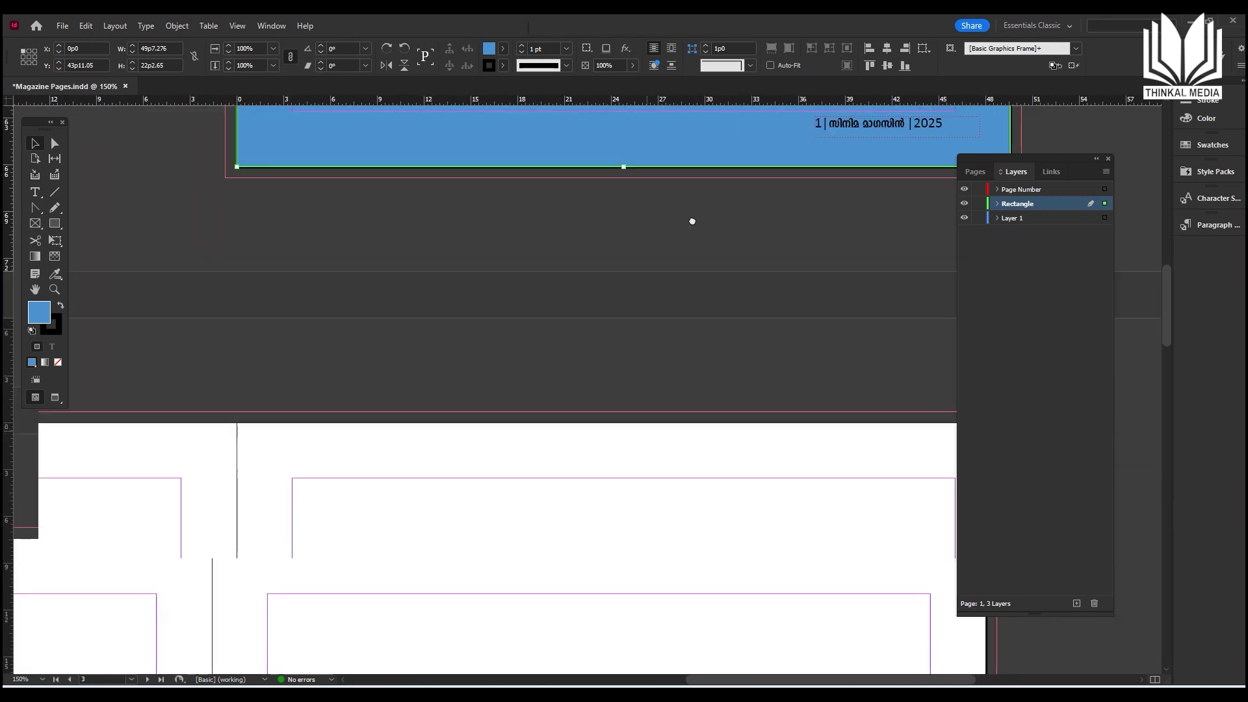
scroll(613, 382, down, 5)
scroll(612, 382, right, 2)
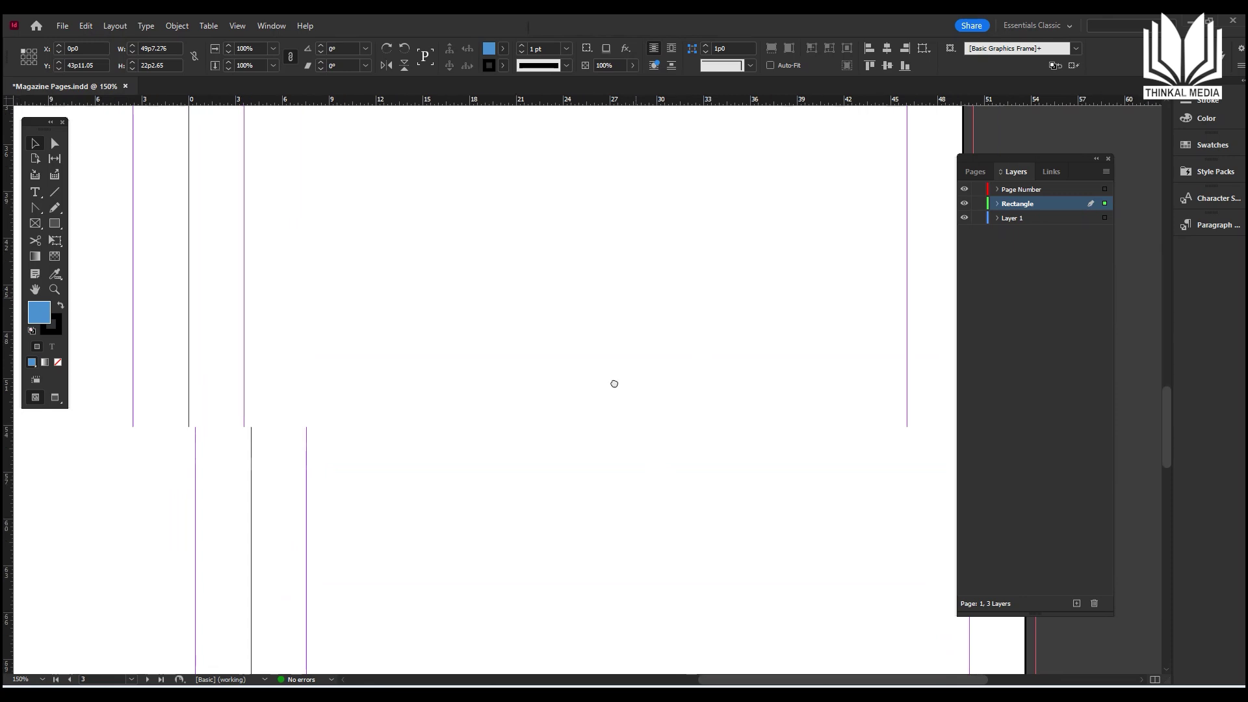
scroll(503, 402, left, 3)
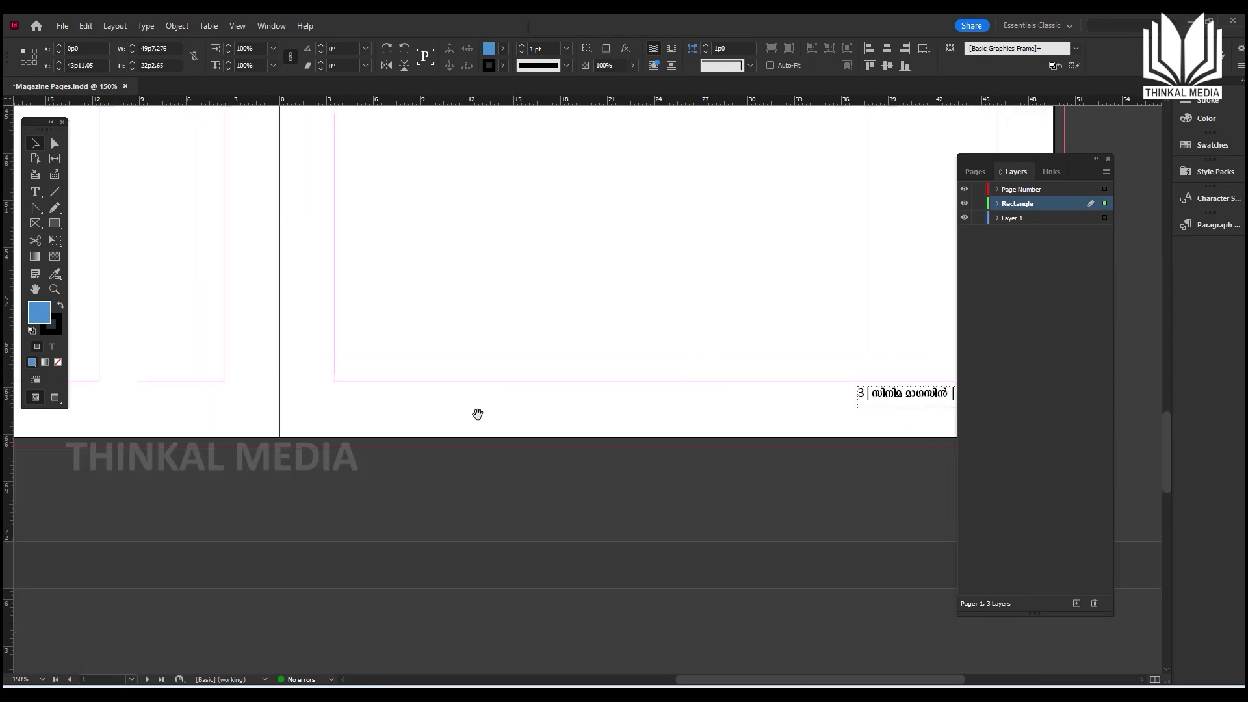
scroll(446, 460, down, 5)
scroll(505, 504, down, 8)
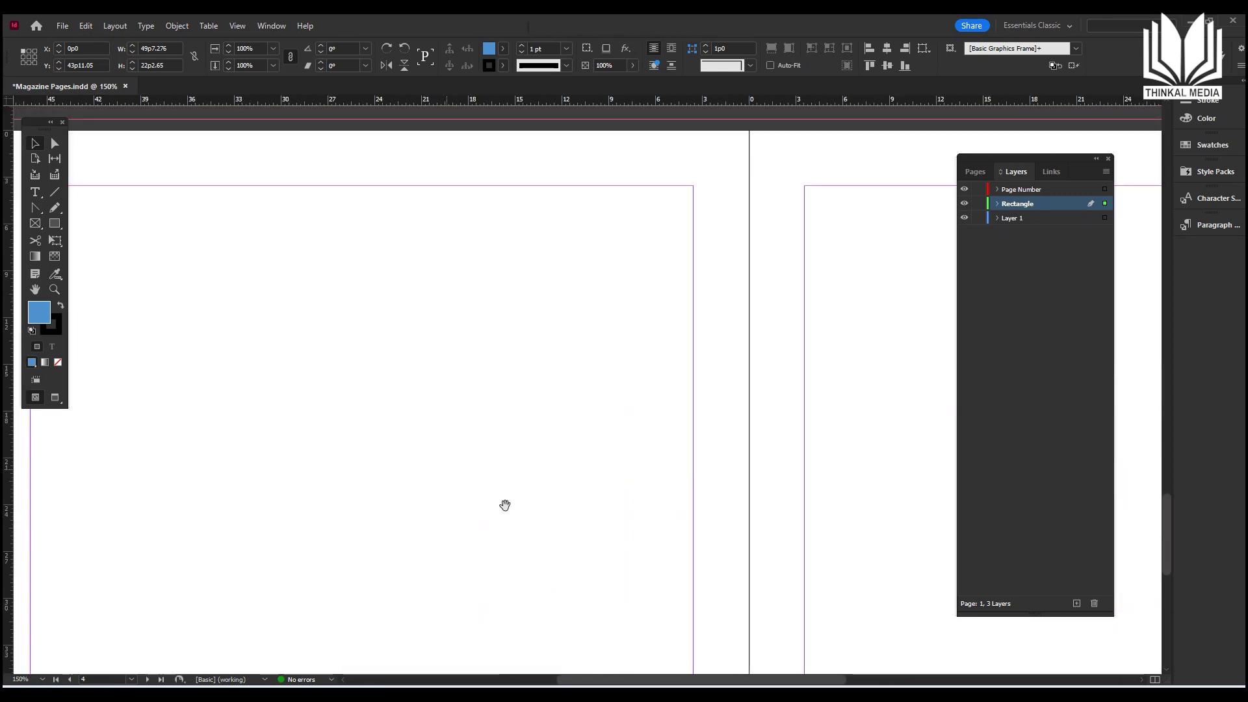
scroll(462, 502, left, 4)
scroll(466, 370, down, 2)
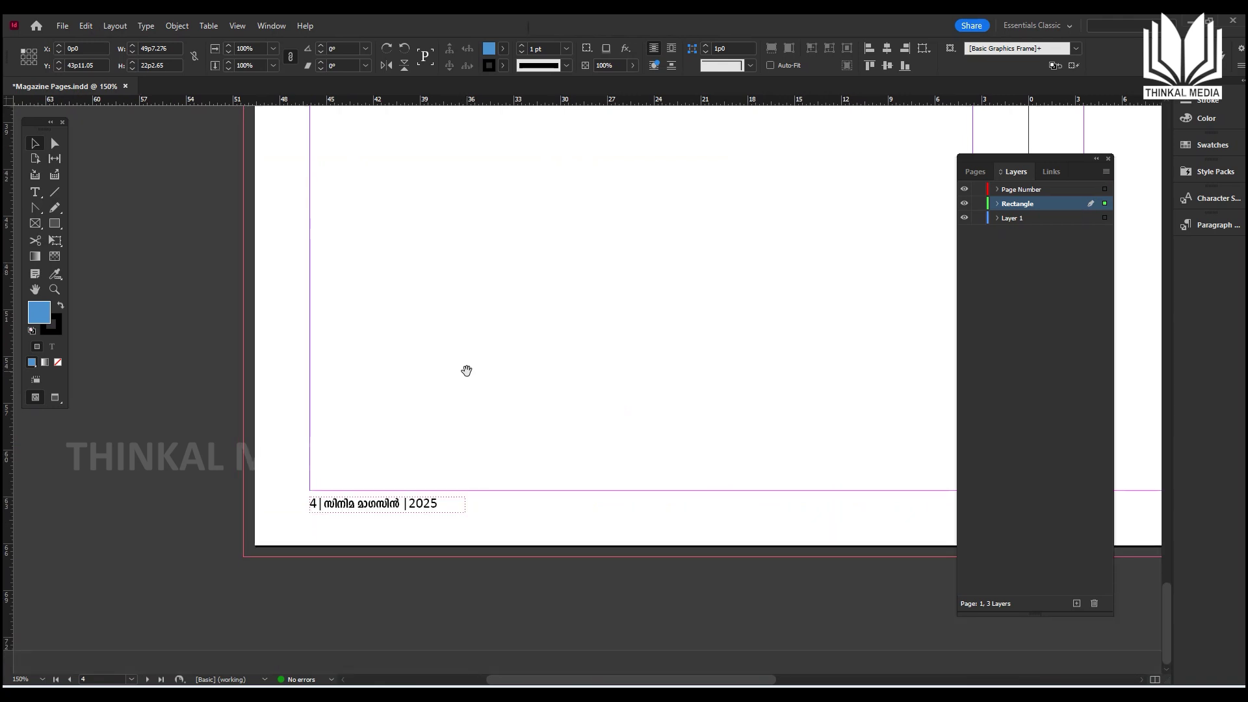
click(419, 496)
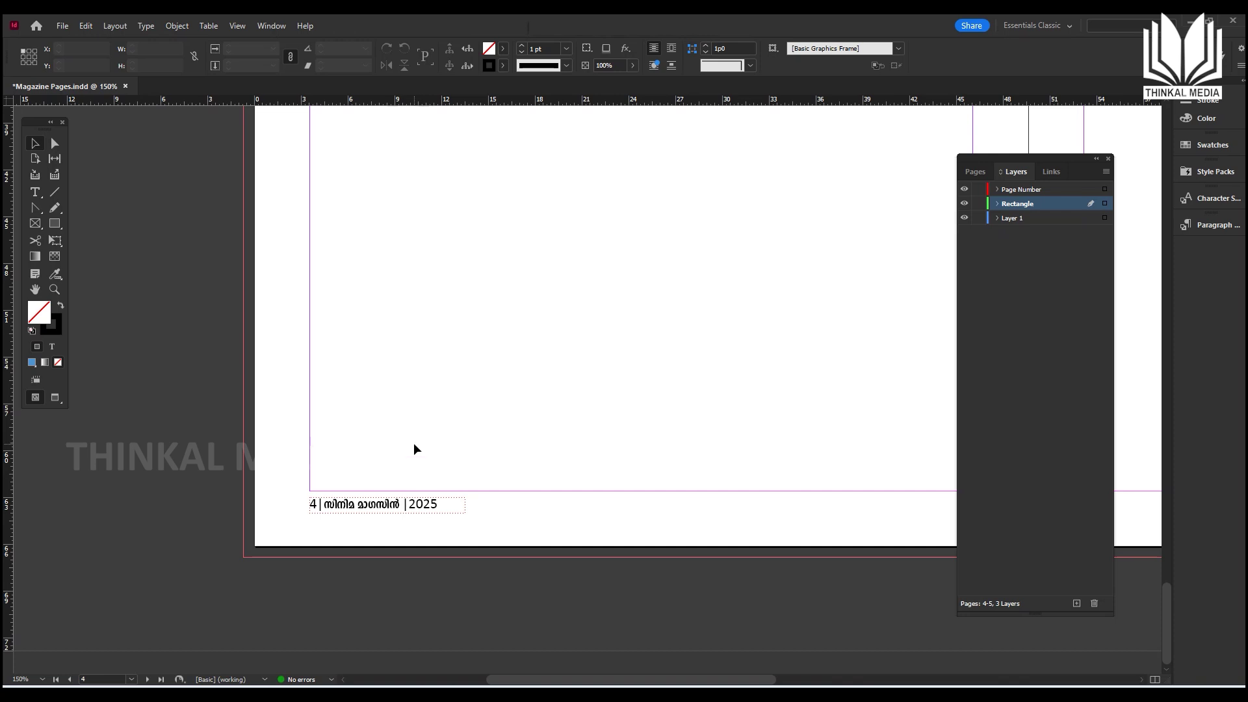
double_click(395, 508)
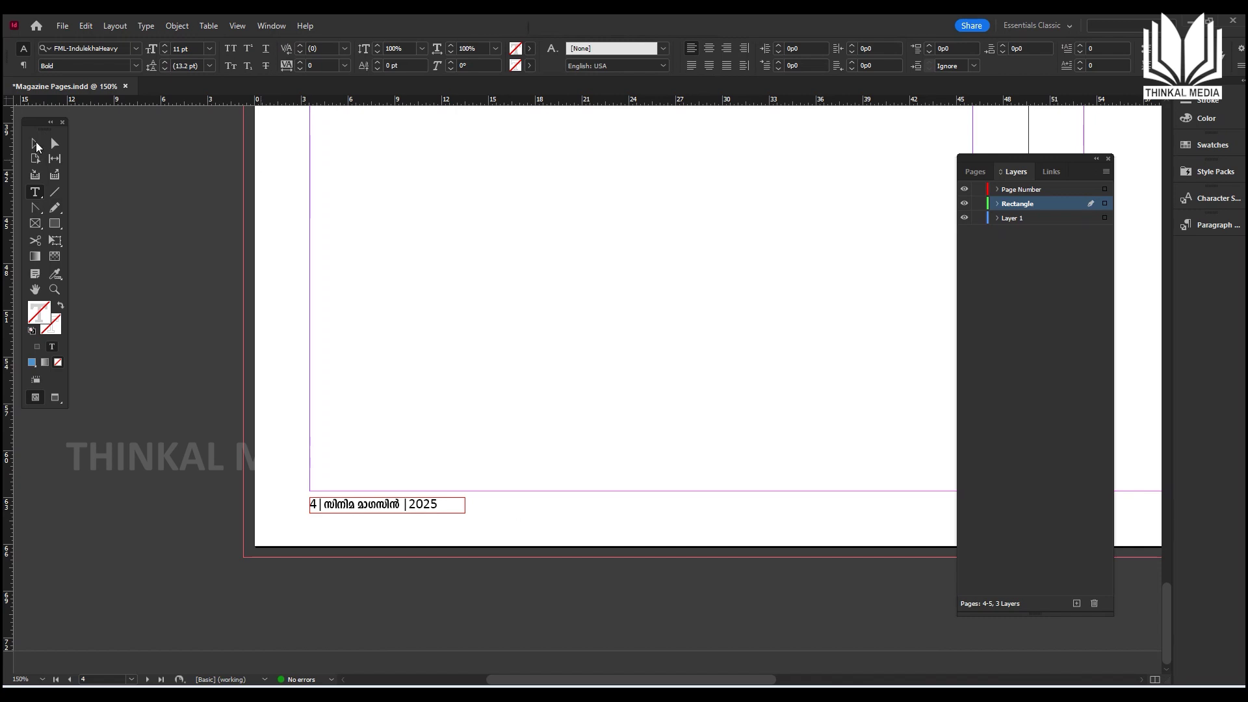
key(Escape)
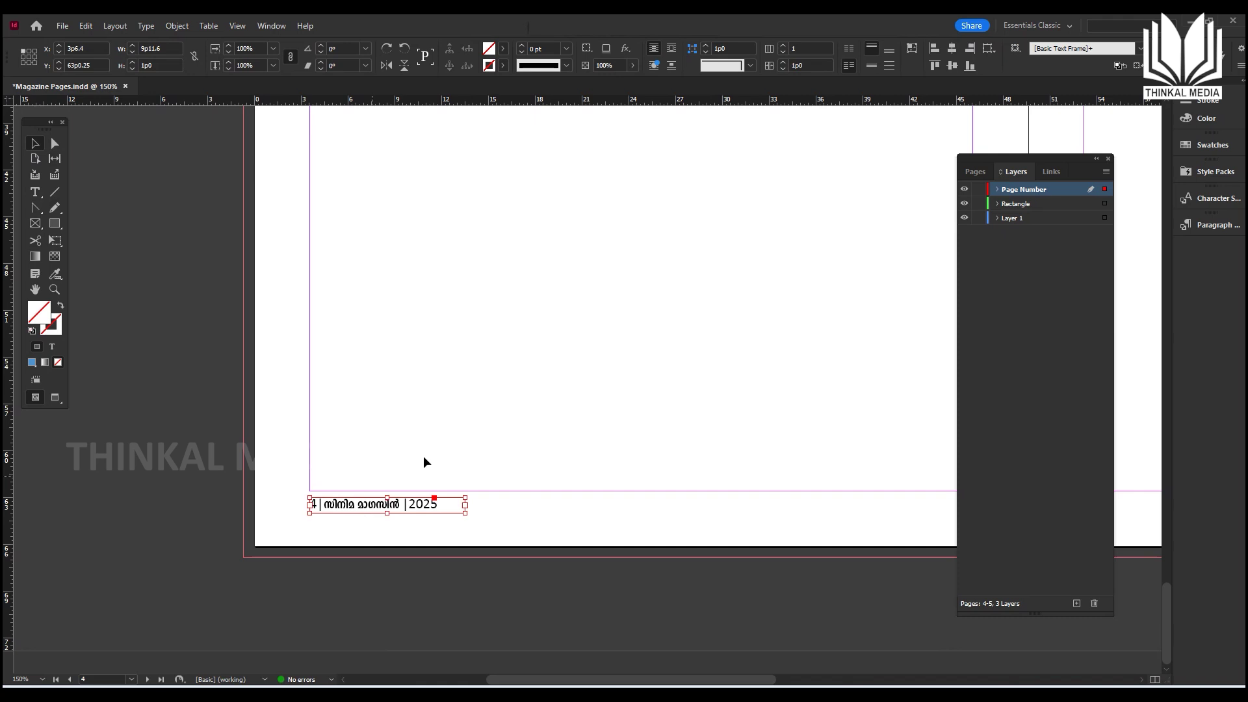
key(Delete)
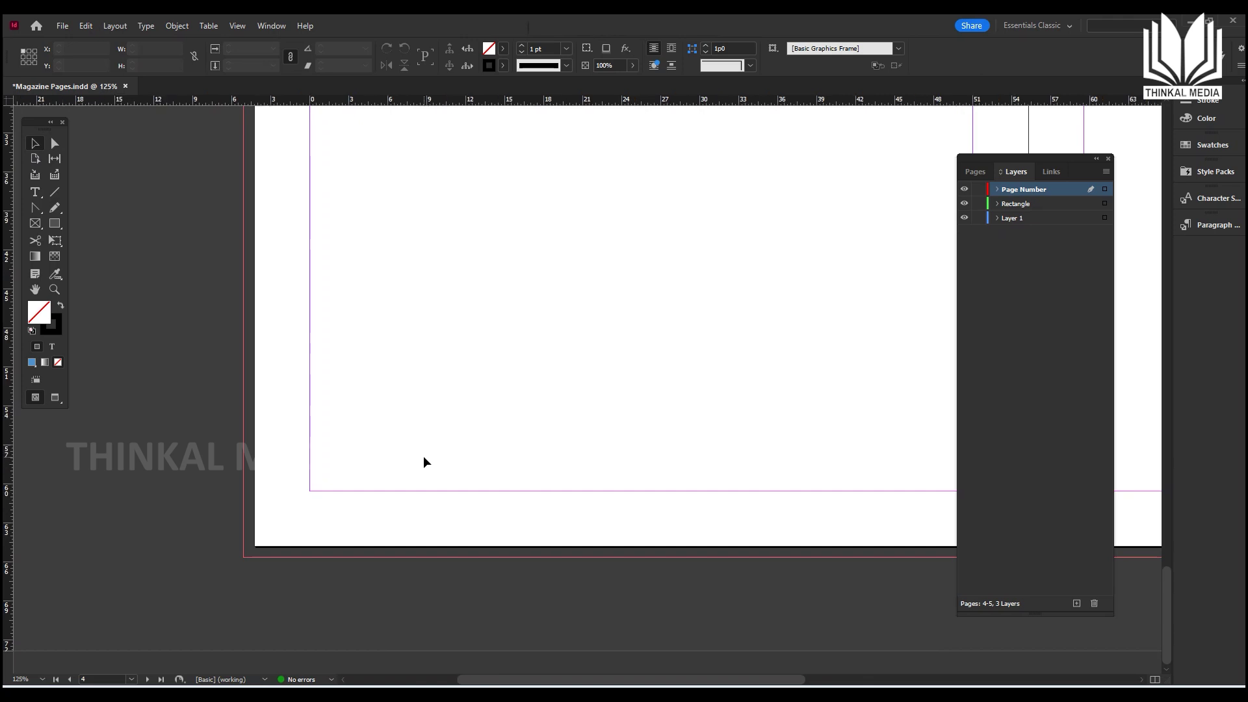
Step: Compare the footers on pages 3 and 5 with the emptied footer area on page 4
key(ctrl+minus)
key(ctrl+minus)
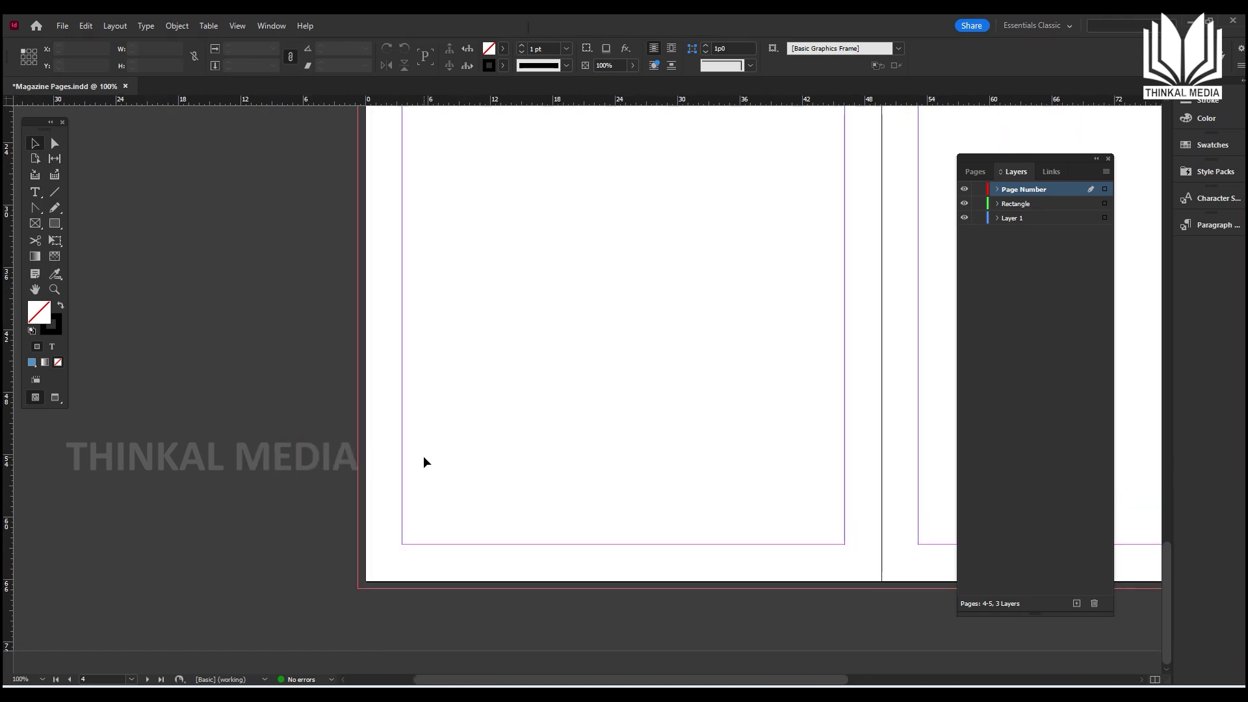
scroll(332, 404, right, 10)
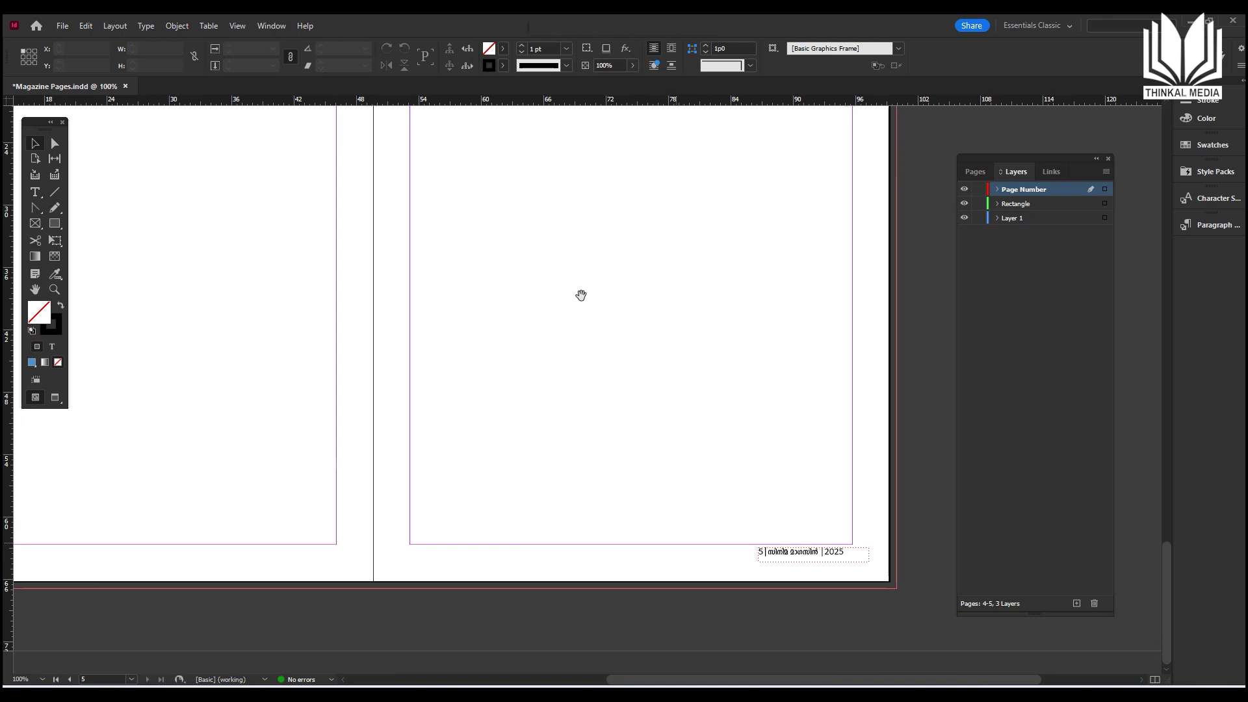
scroll(576, 516, up, 5)
scroll(627, 322, up, 9)
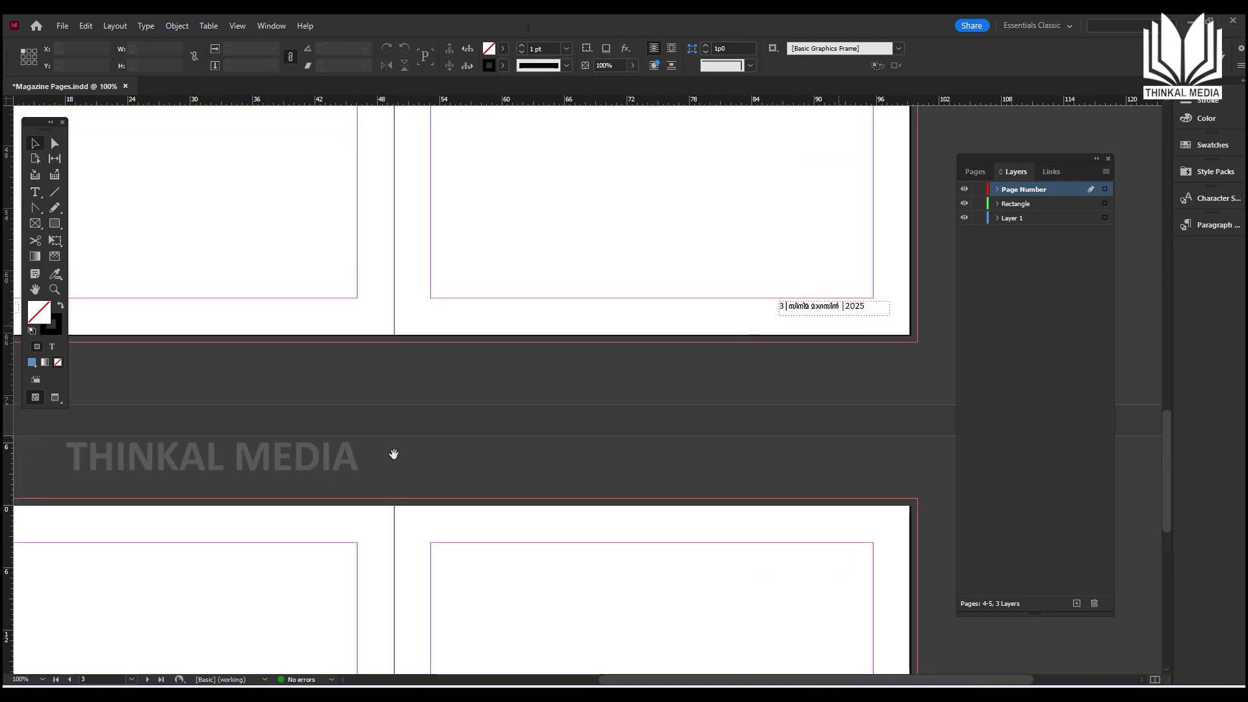
scroll(422, 446, down, 8)
scroll(423, 446, left, 10)
scroll(390, 290, down, 6)
scroll(390, 290, right, 3)
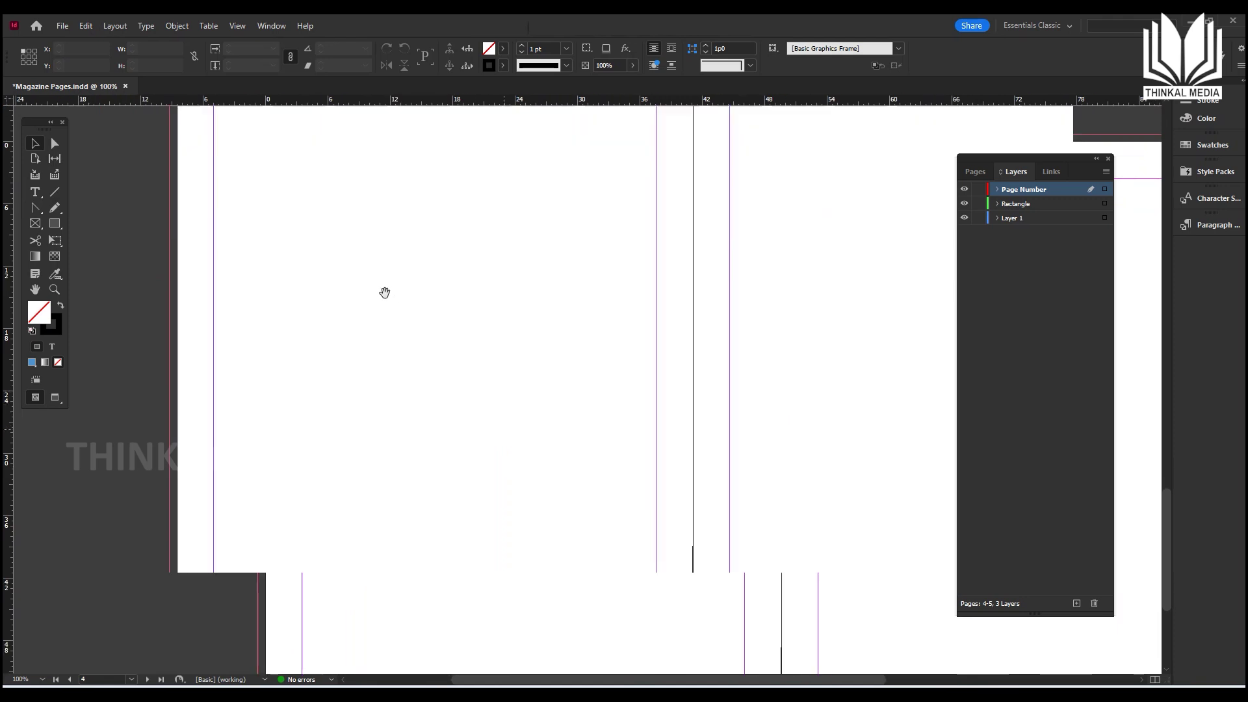
scroll(390, 310, down, 3)
scroll(390, 311, right, 1)
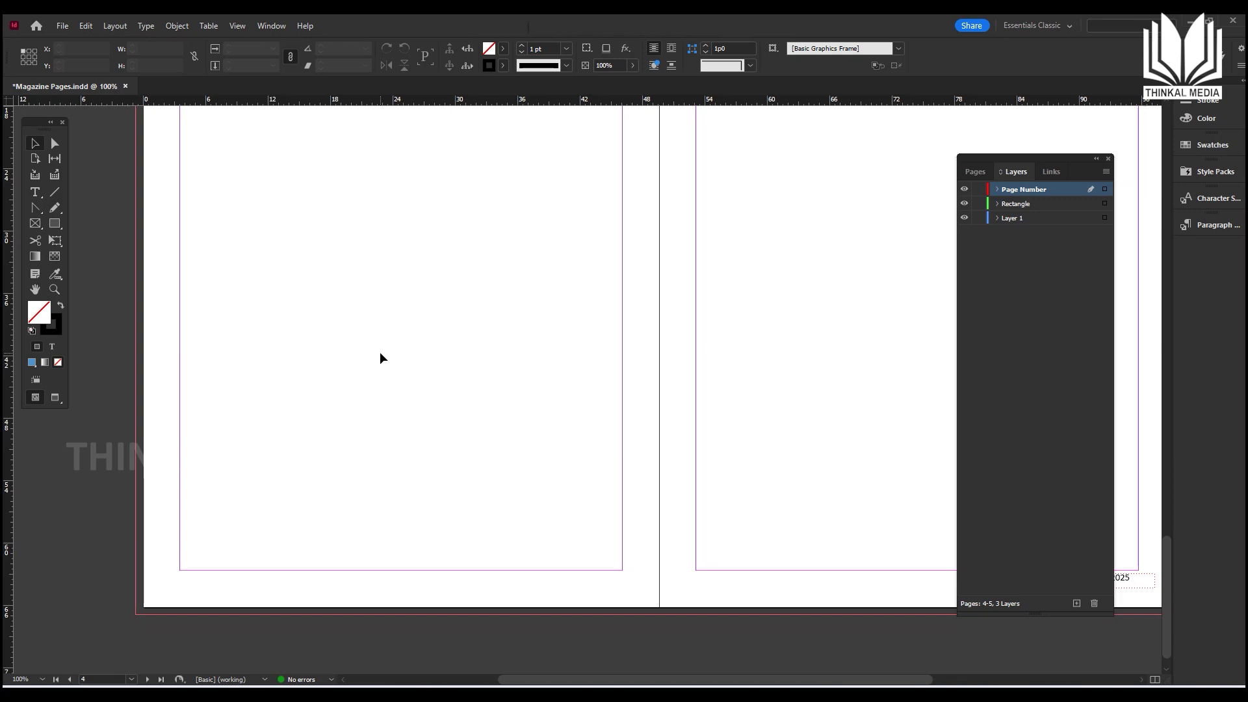
Step: Review the whole magazine at 25%, checking the rectangle on page 1 and the footers across all spreads
key(ctrl+minus)
key(ctrl+minus)
key(ctrl+minus)
key(ctrl+minus)
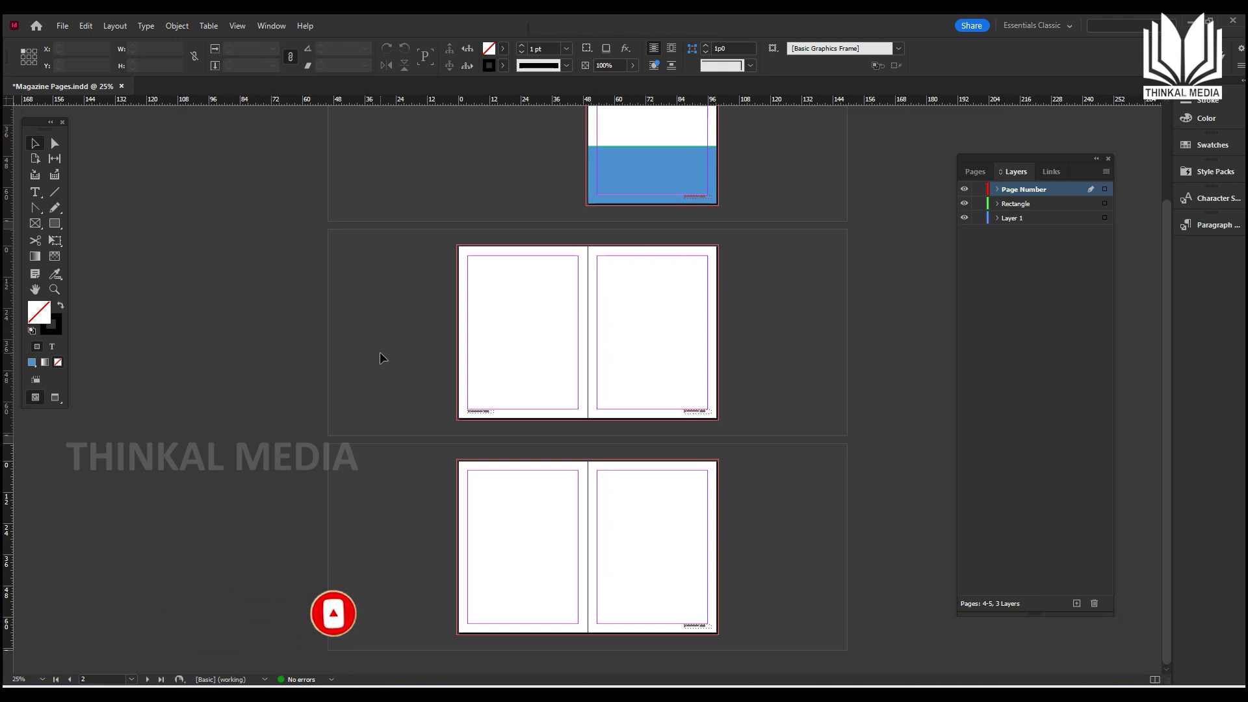
scroll(433, 326, up, 3)
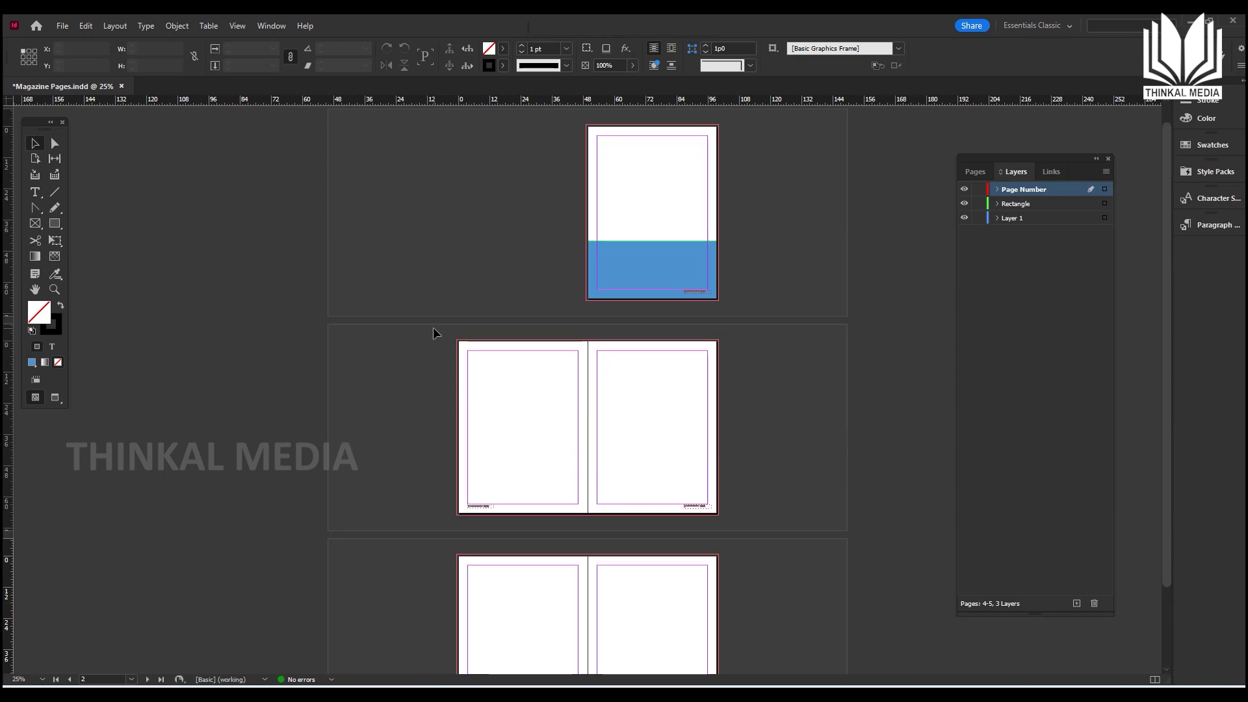